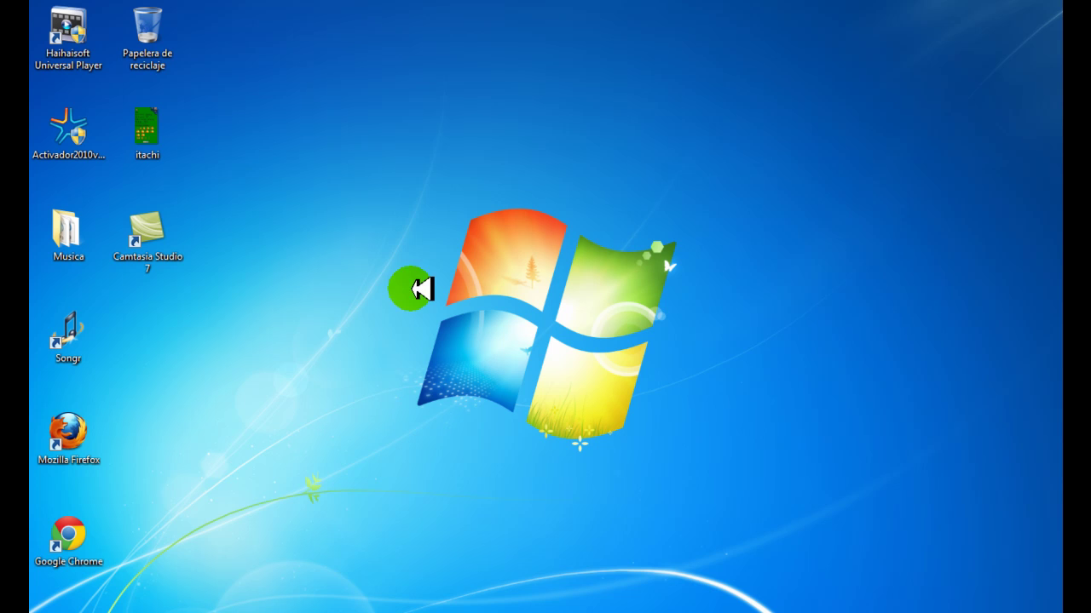
- Preview the itachi sprite sheet image from the desktop, then close the viewer
left_click(151, 136)
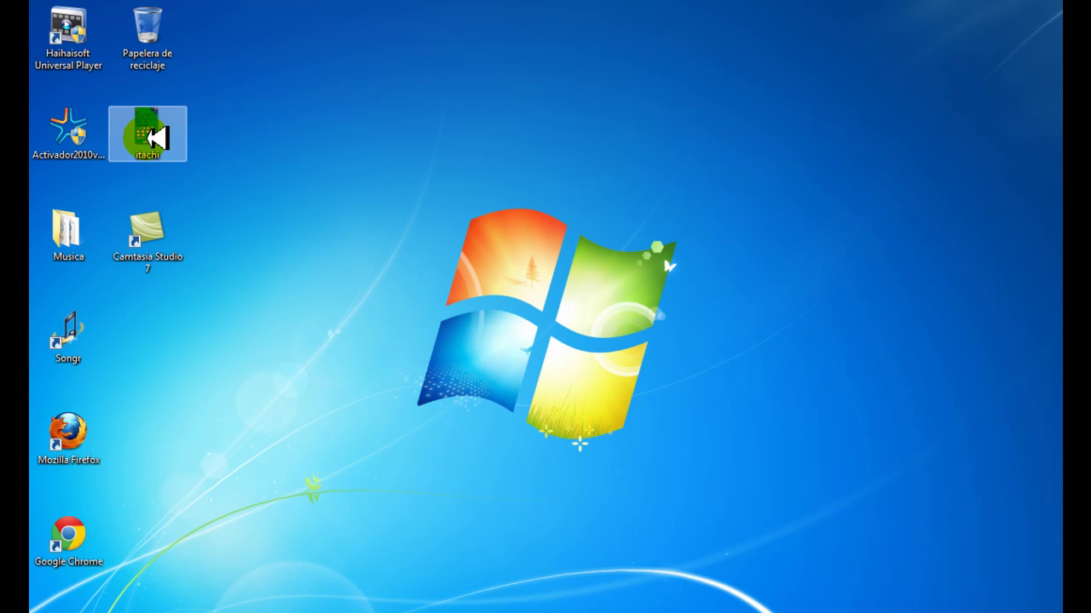
double_click(156, 135)
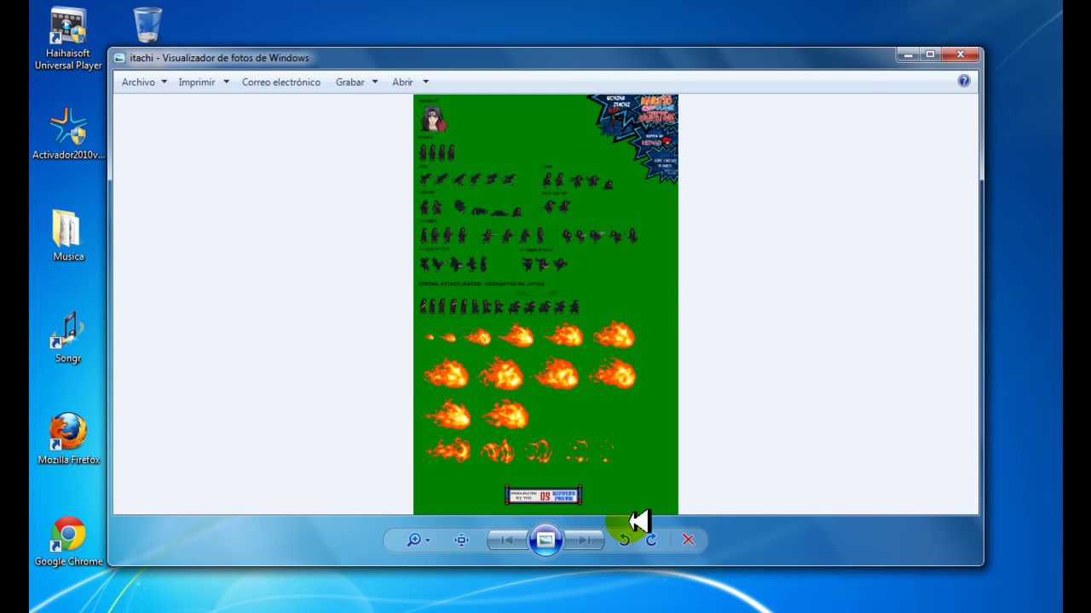
left_click(930, 54)
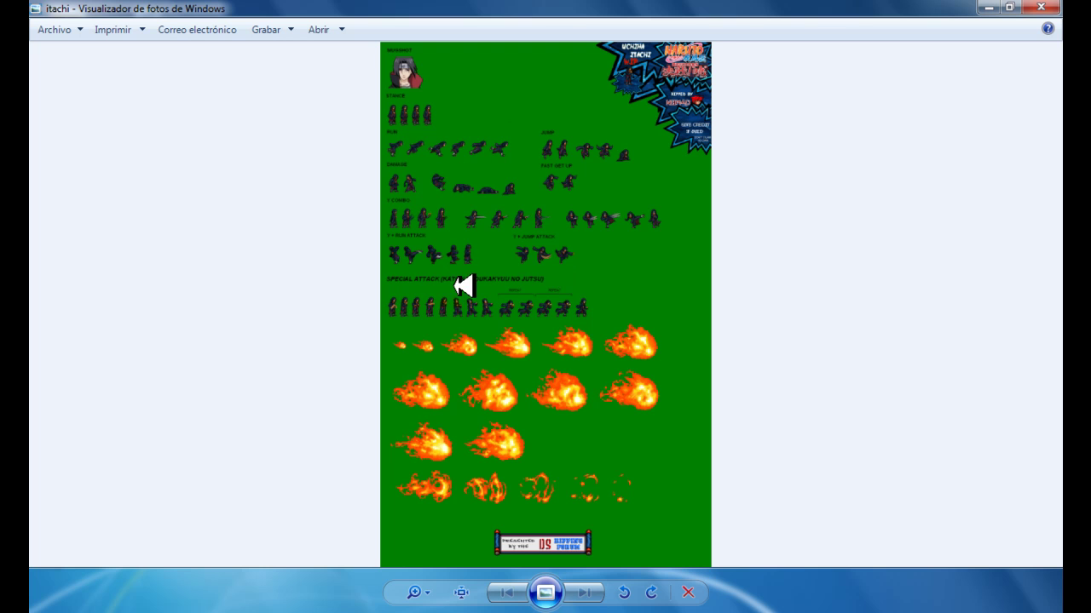
left_click(1040, 7)
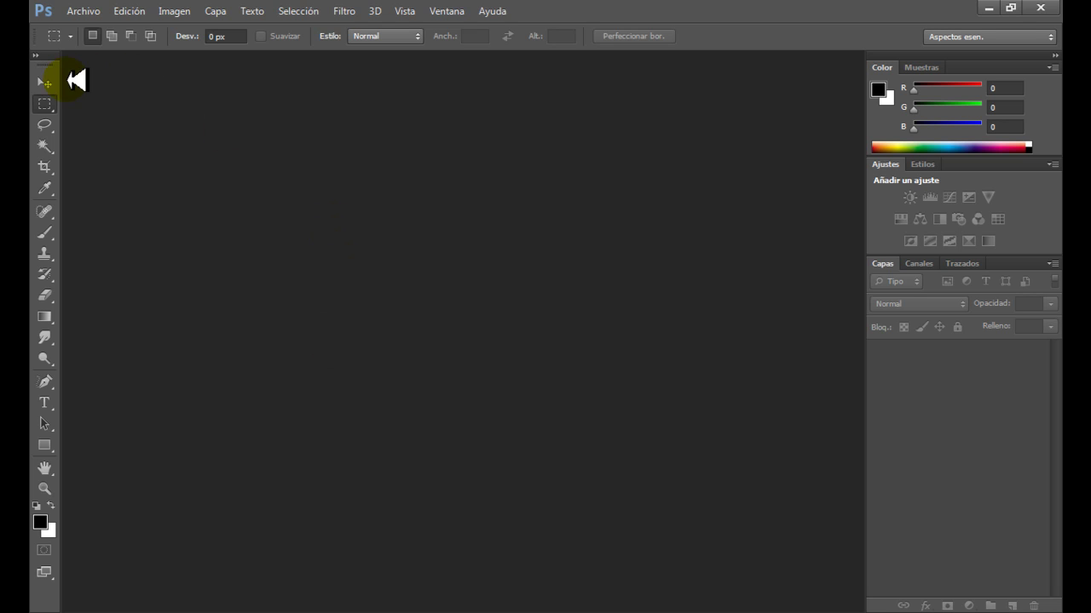
- Create a white 150×150 px document named 'avatar sprite'
left_click(46, 80)
left_click(83, 11)
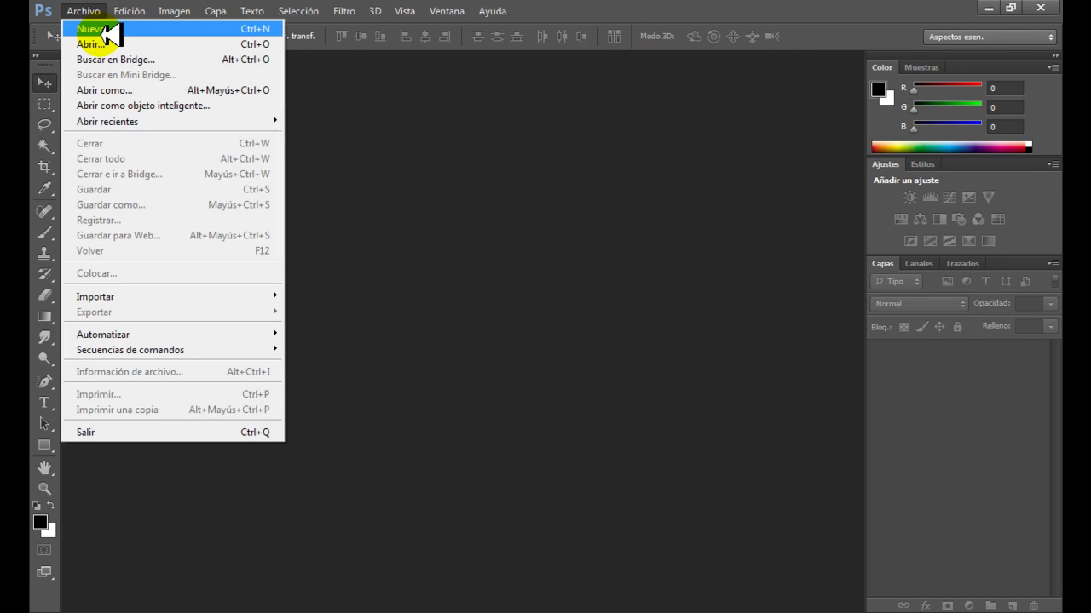
left_click(105, 31)
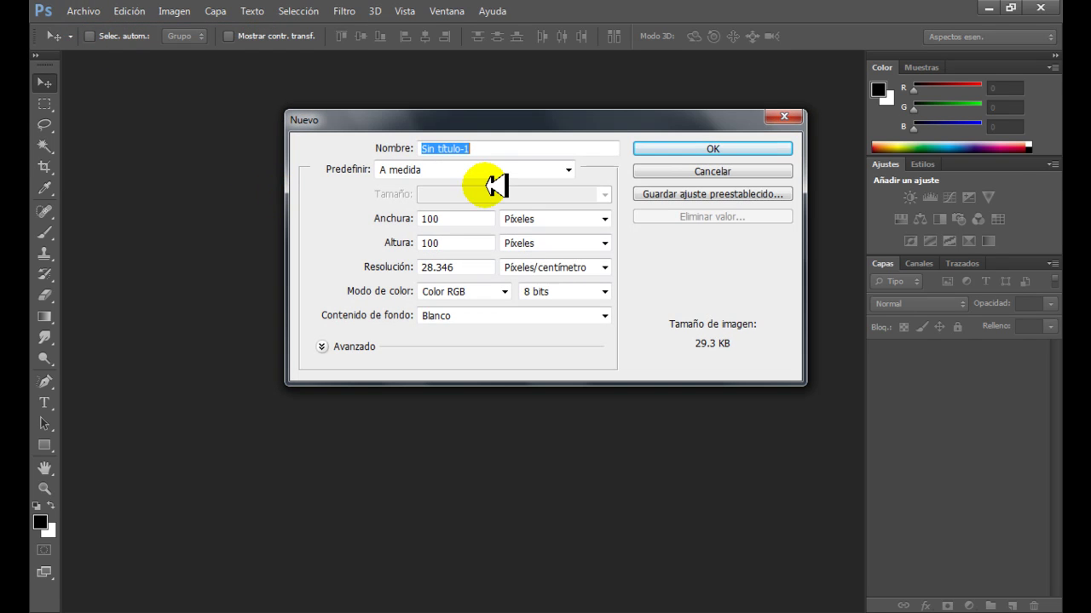
type("avatar sprite")
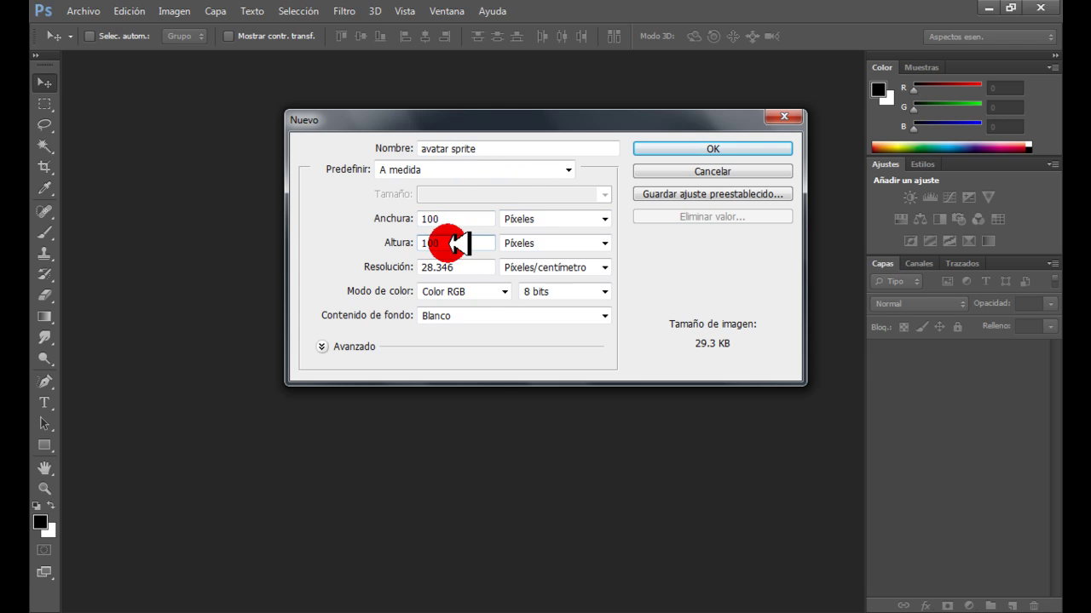
type("50")
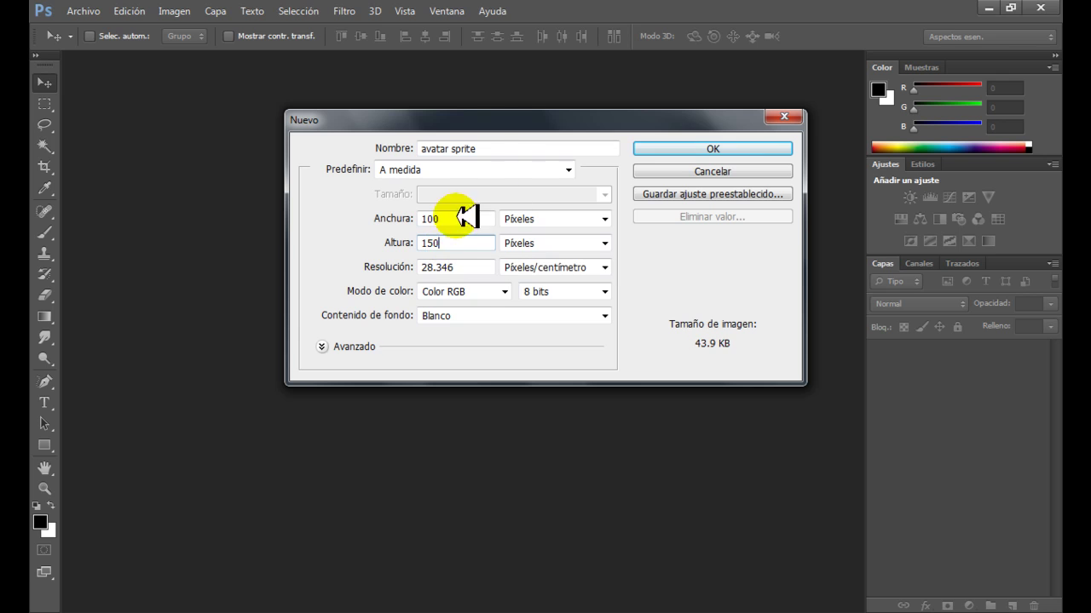
type("50")
key("Return")
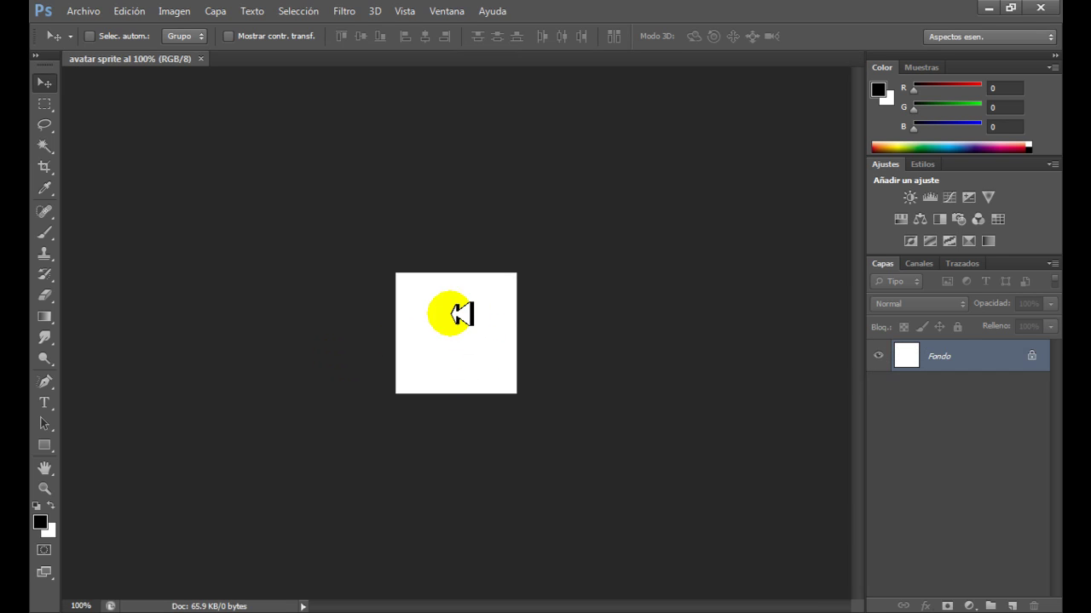
- Open itachi.png from the Desktop (Escritorio) folder via Archivo > Abrir
left_click(91, 12)
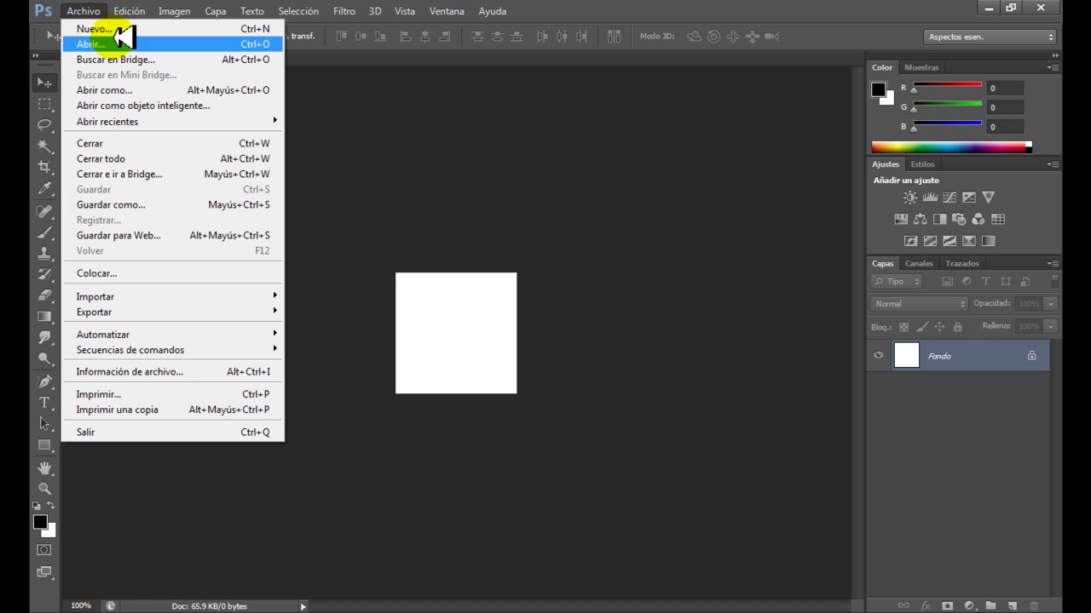
left_click(115, 41)
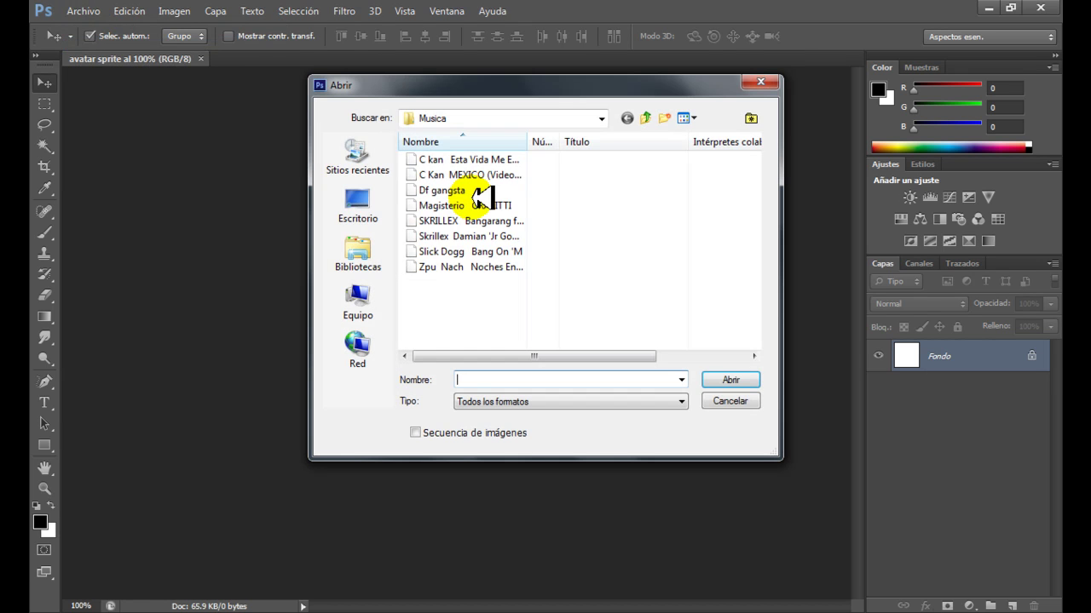
left_click(362, 191)
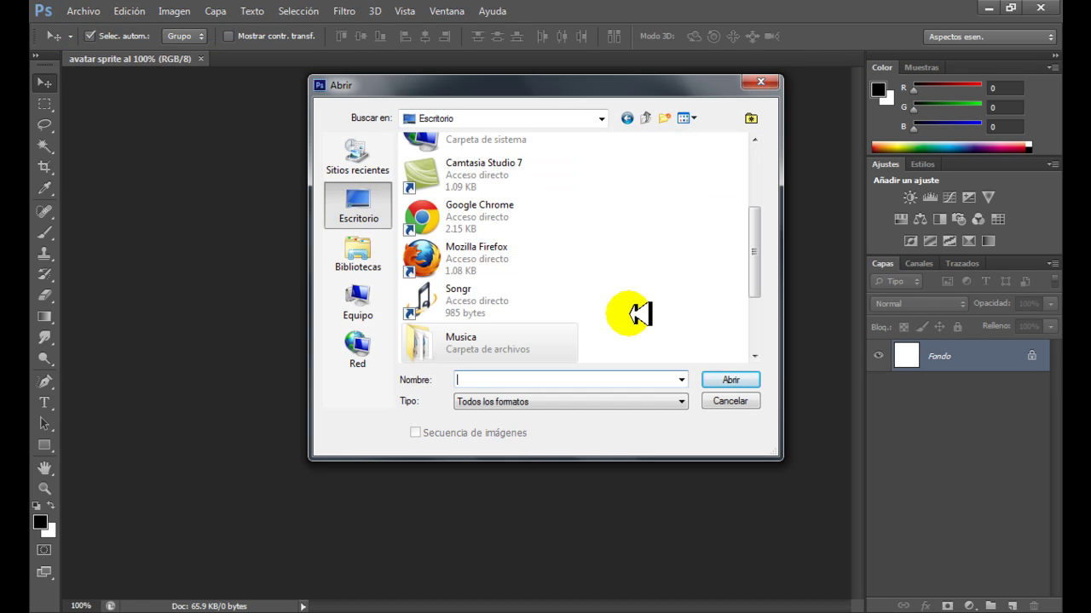
left_click_drag(757, 264, 760, 354)
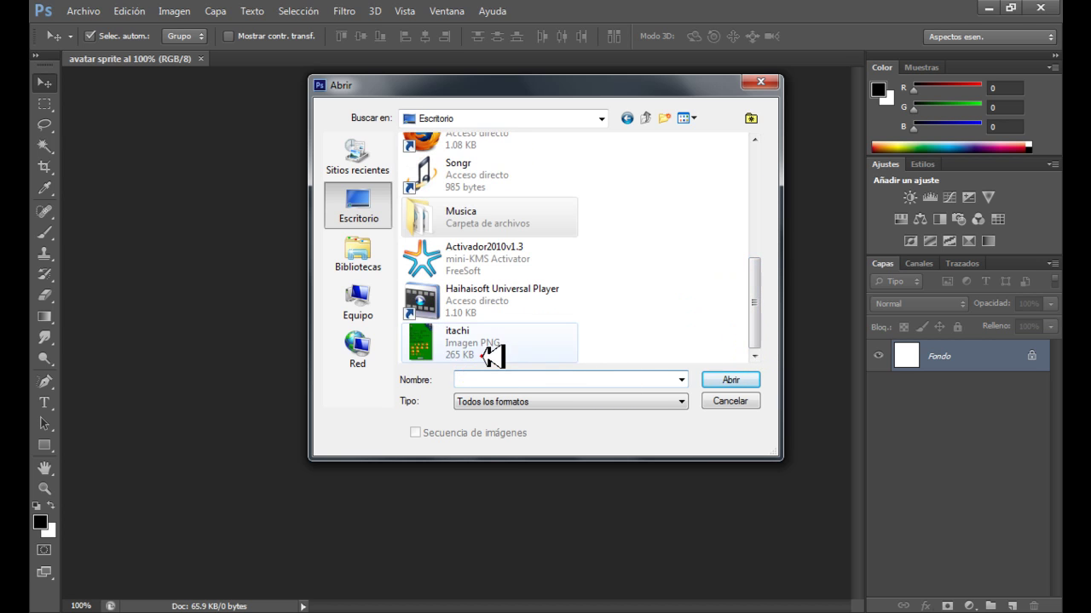
double_click(493, 356)
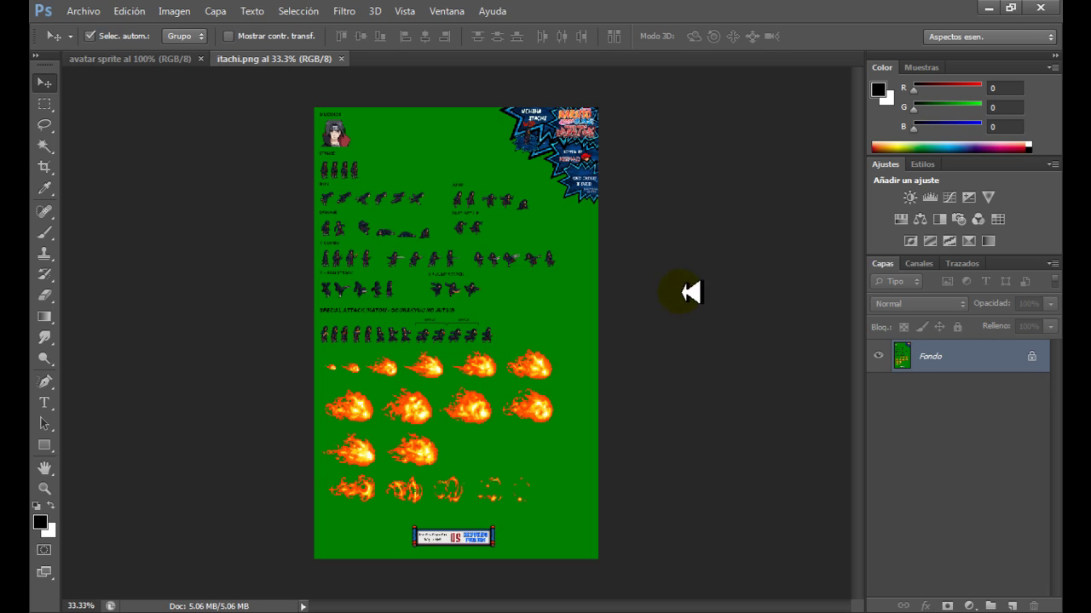
- Convert the locked Fondo layer into Capa 0 and zoom the sheet to 50%
double_click(1033, 364)
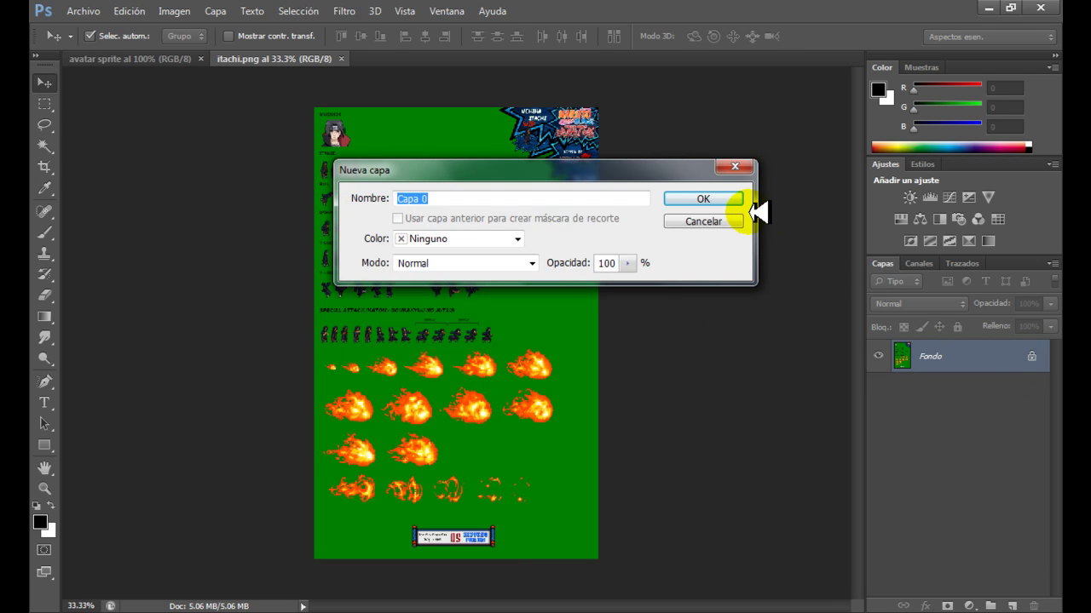
left_click(733, 199)
left_click(1026, 360)
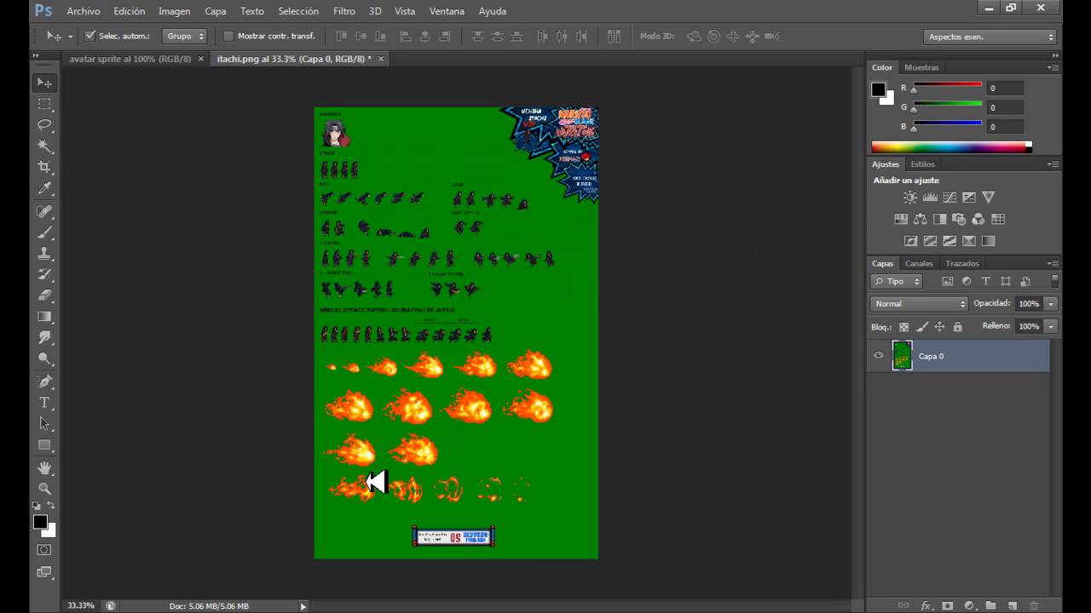
left_click(45, 490)
left_click(456, 222)
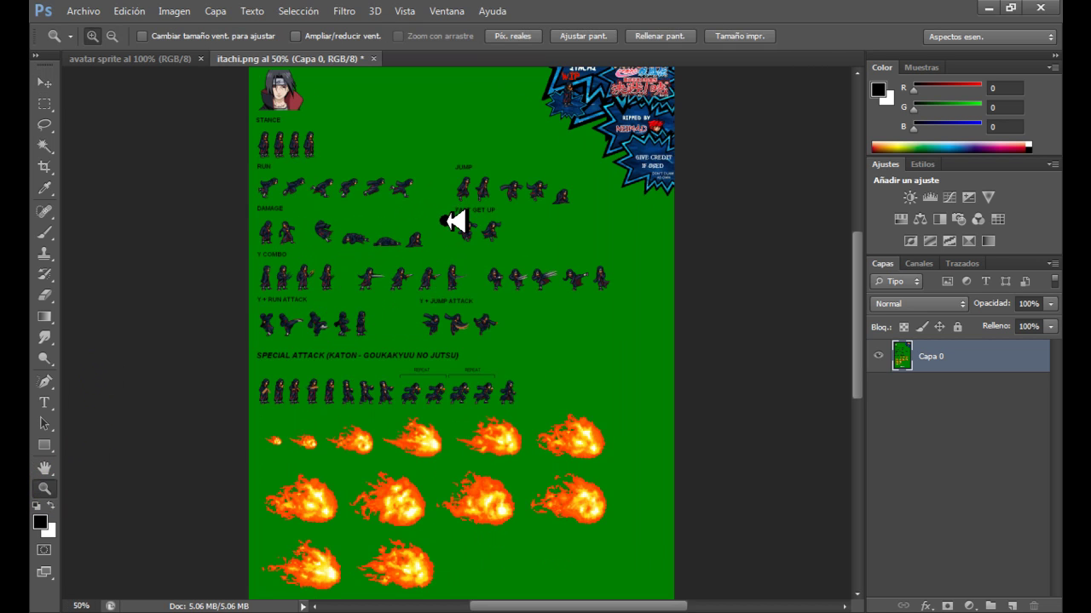
- Magic Wand the green background and delete it, leaving the sprites on transparency
left_click(46, 83)
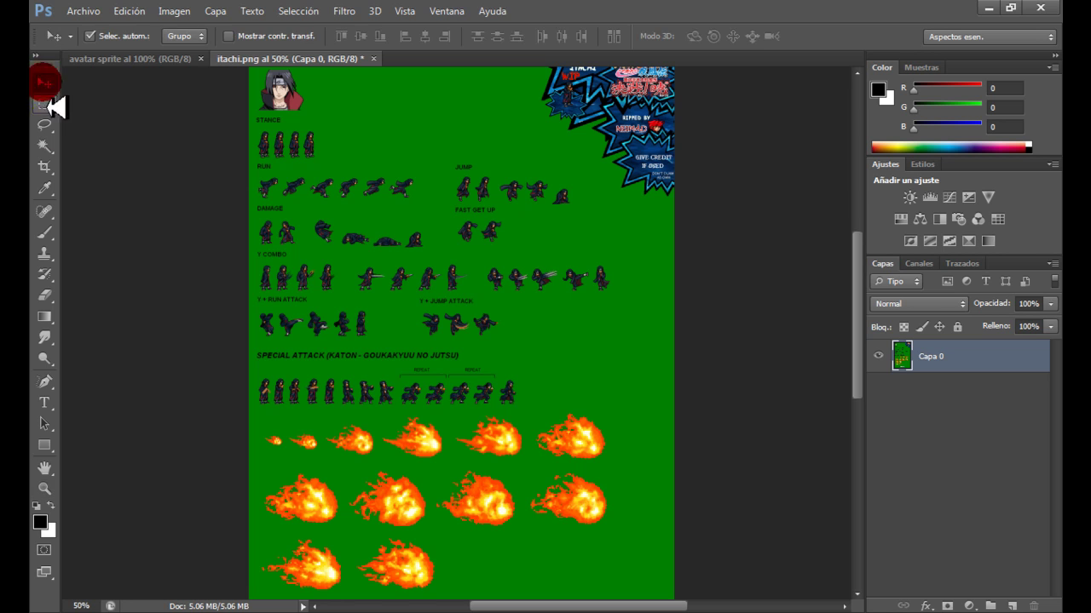
left_click(51, 147)
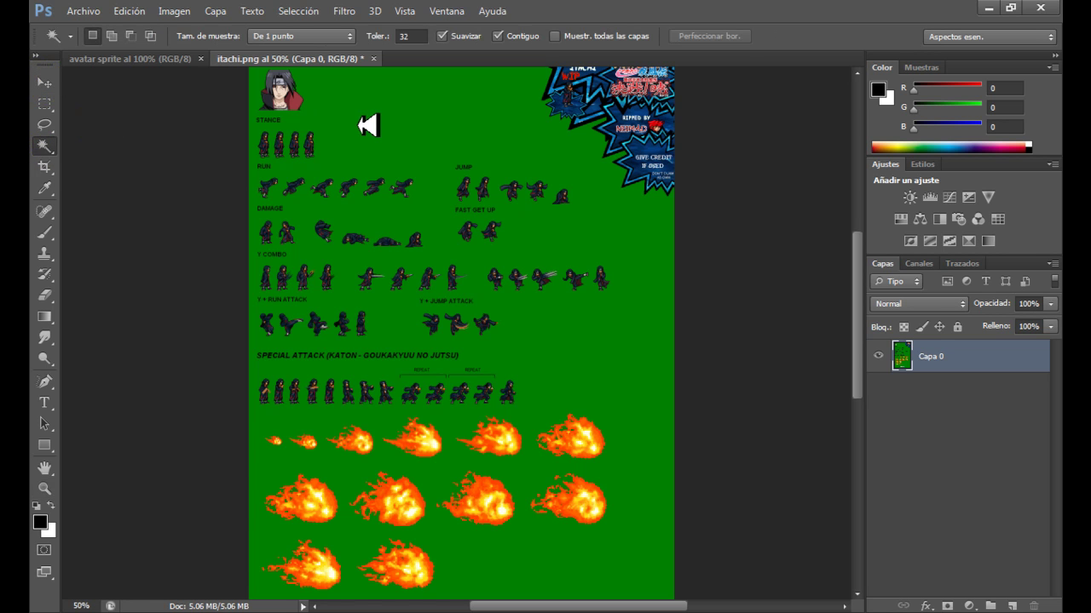
left_click(412, 131)
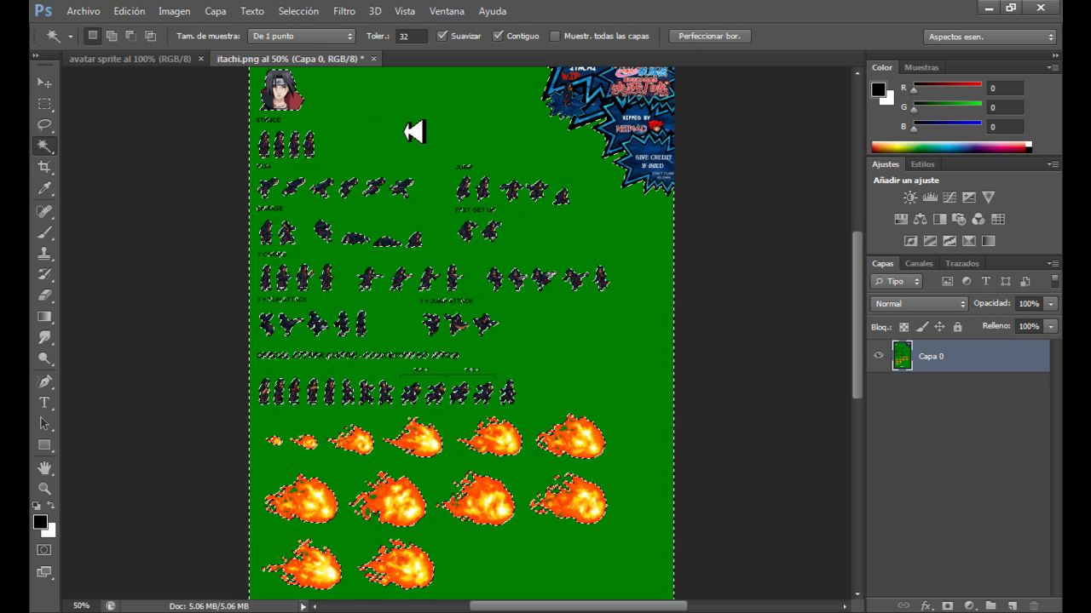
key("Delete")
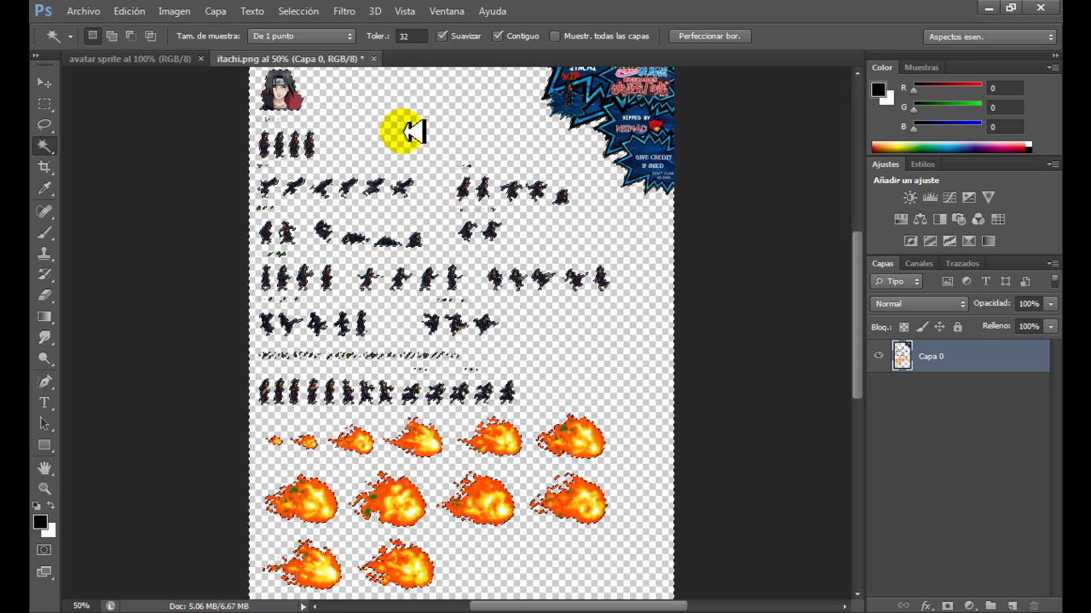
left_click(44, 104)
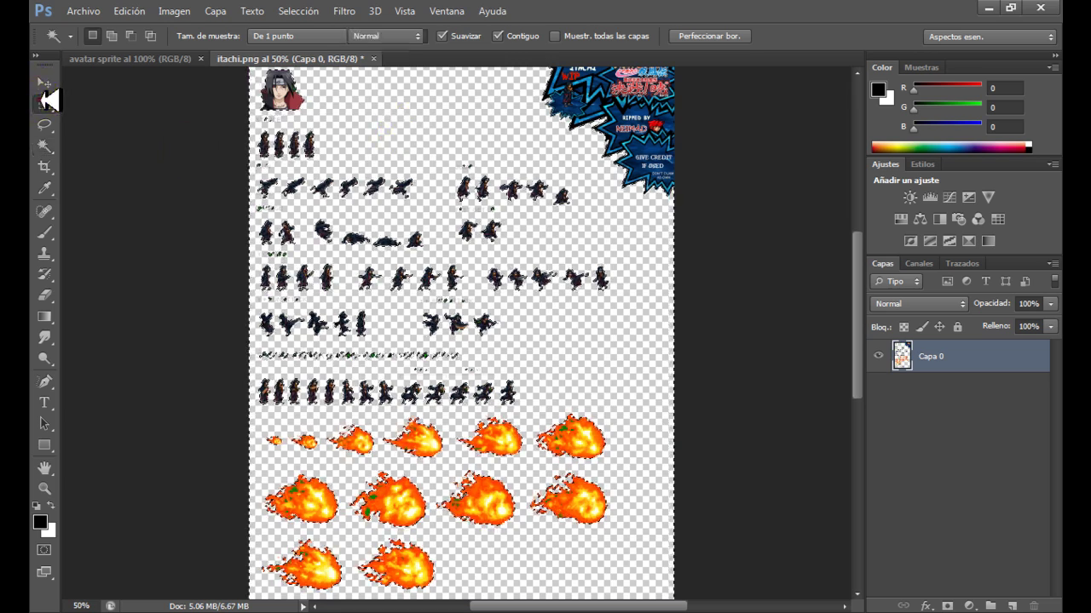
- Deselect the sprites and create a new white 500×500 px document
left_click(315, 319)
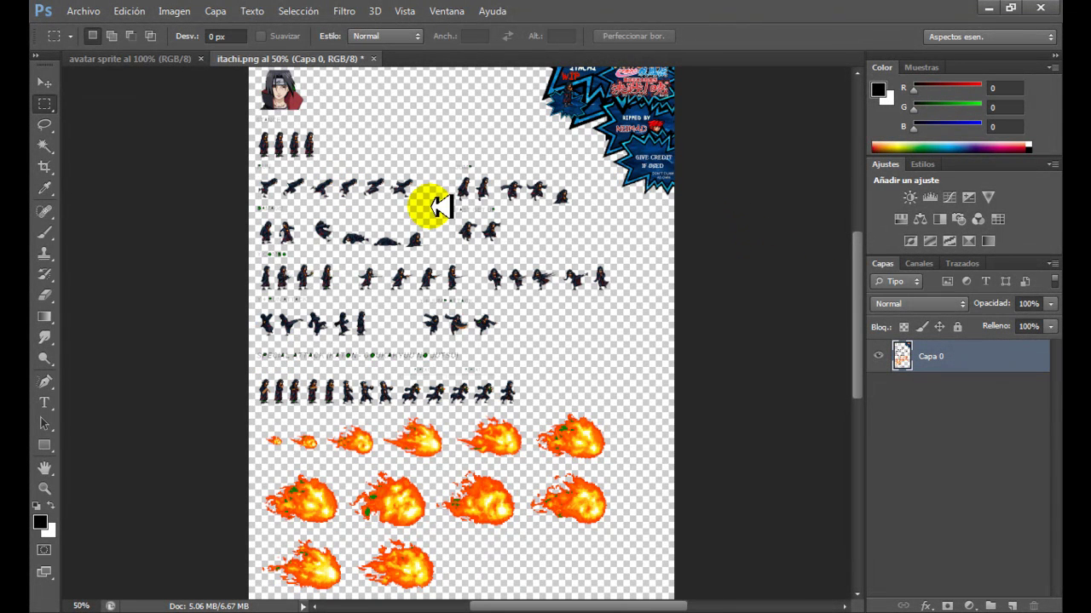
left_click(86, 12)
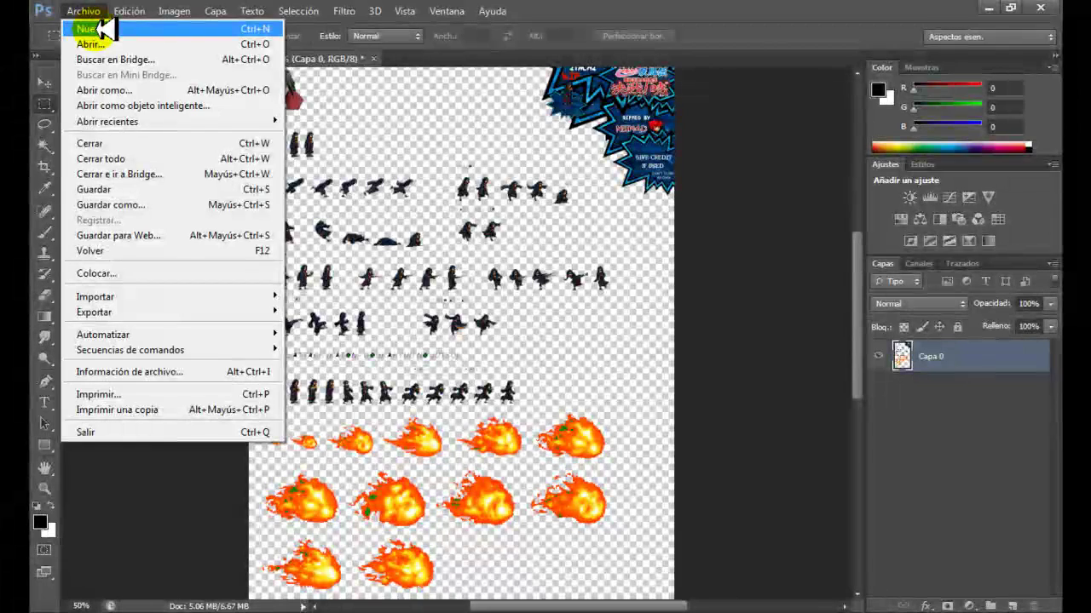
left_click(102, 29)
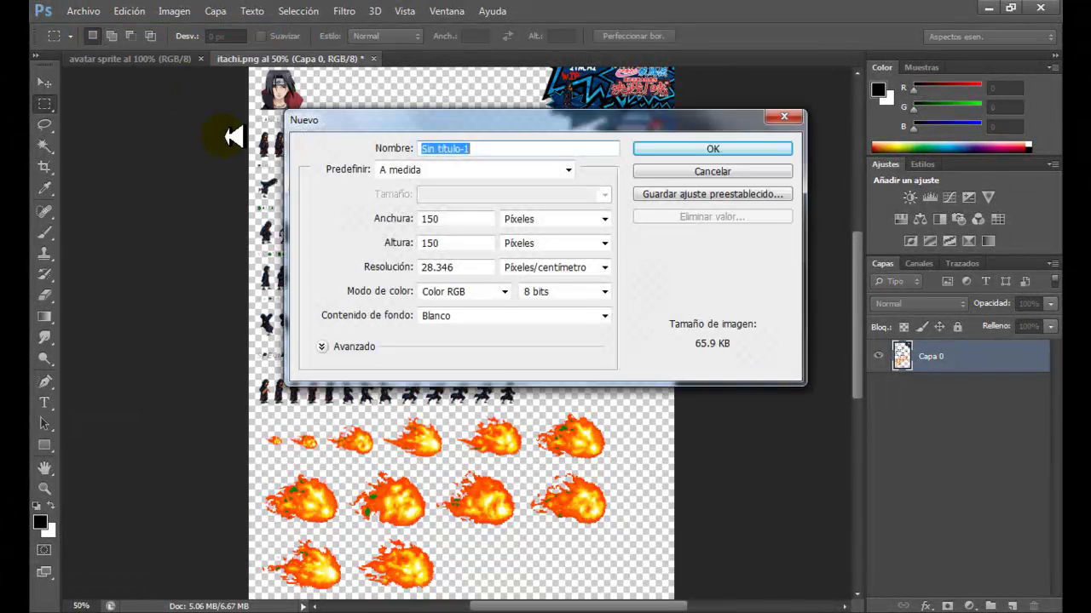
left_click_drag(456, 218, 424, 219)
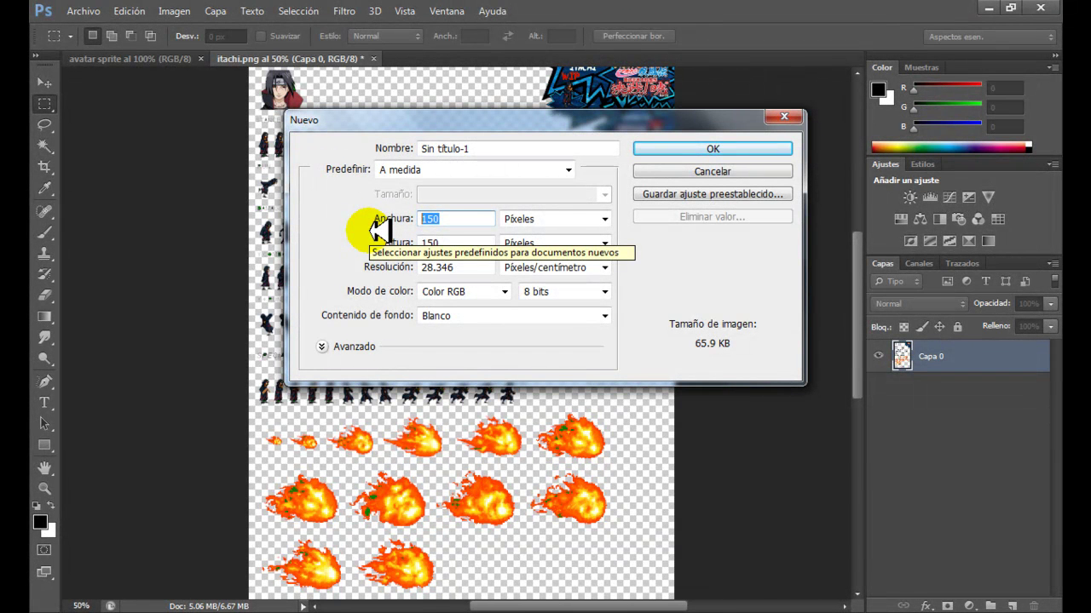
type("500")
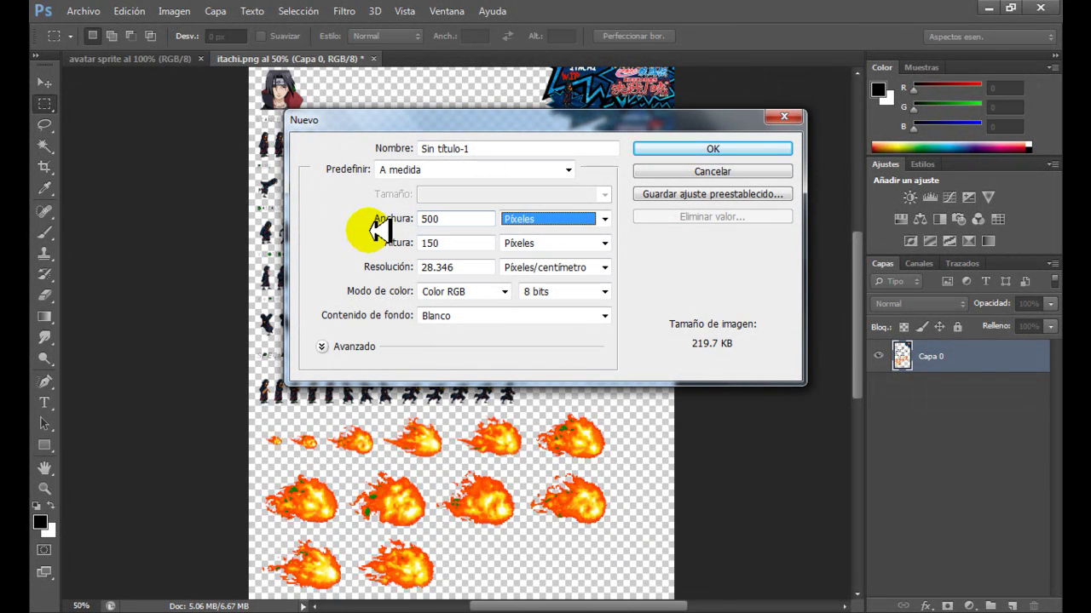
type("500")
key("Return")
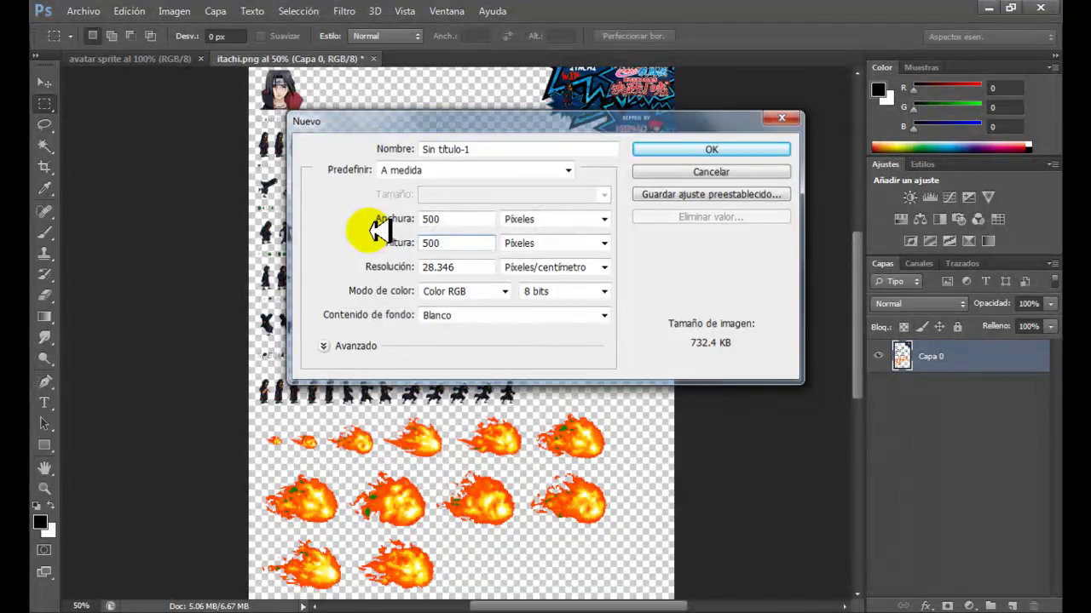
- Marquee the four standing sprites in itachi.png and drag them into Sin título-1 as Capa 1
left_click(282, 57)
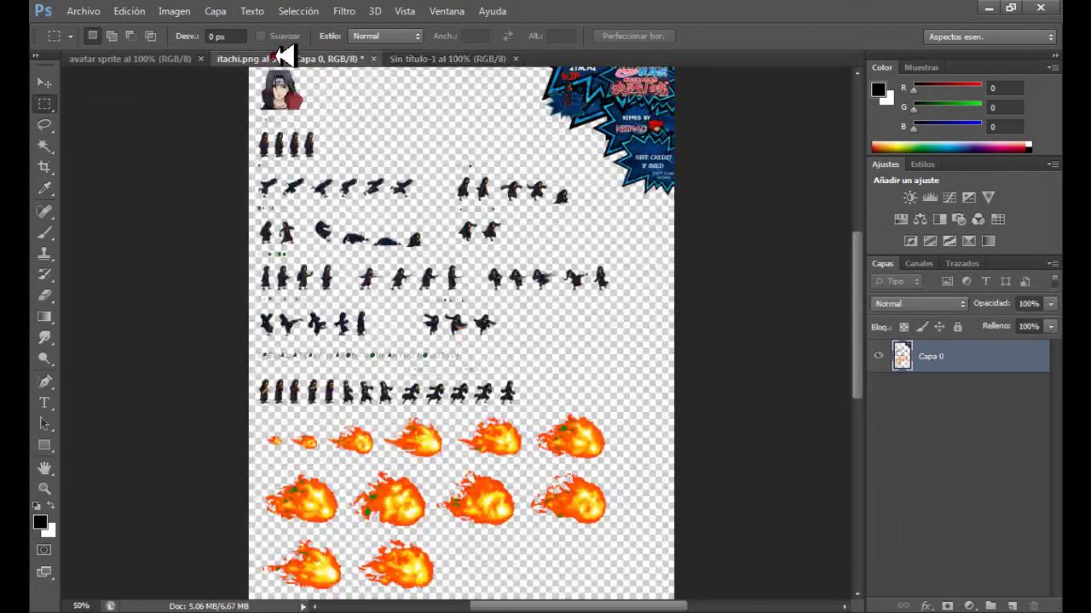
left_click(43, 488)
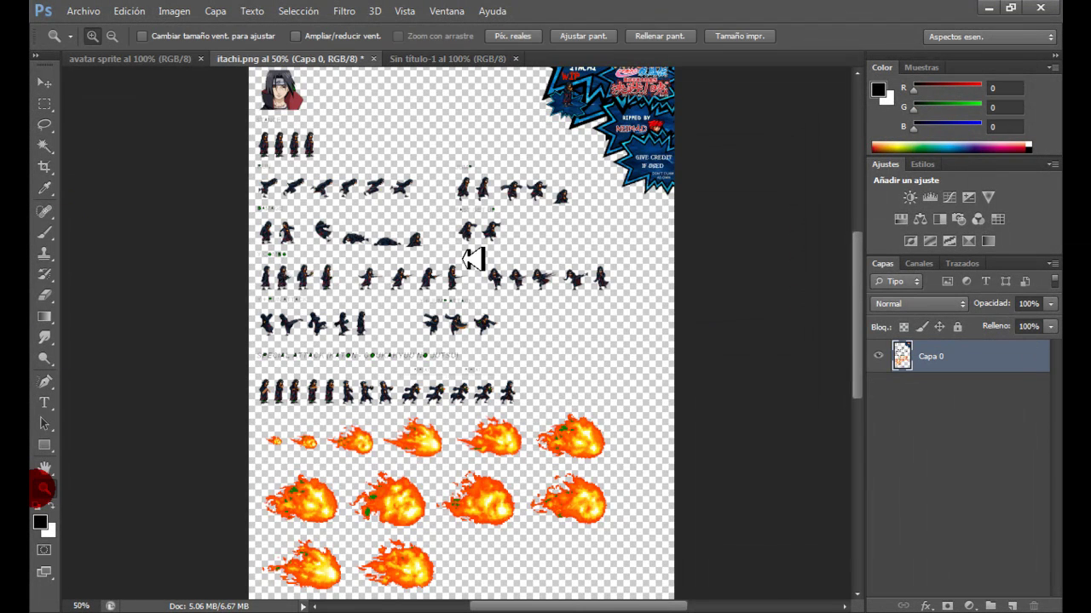
left_click(351, 182)
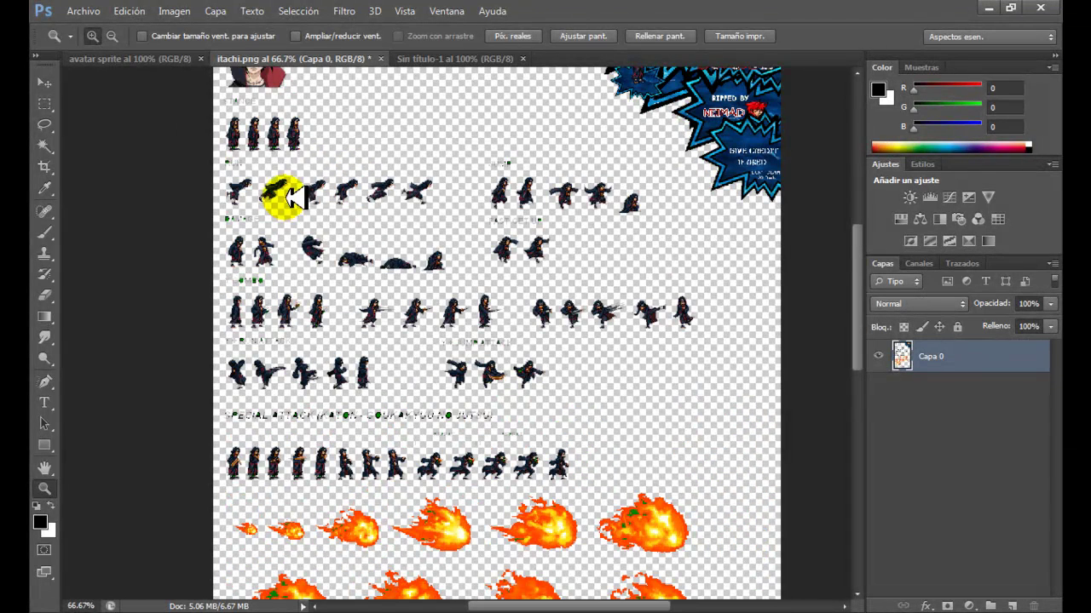
left_click(47, 105)
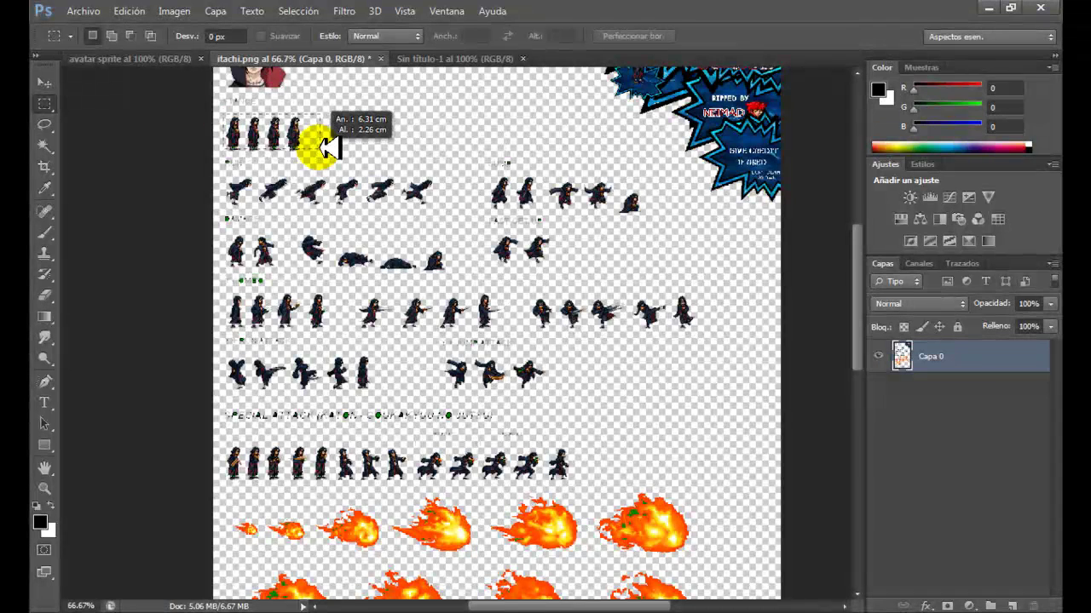
left_click_drag(225, 115, 318, 148)
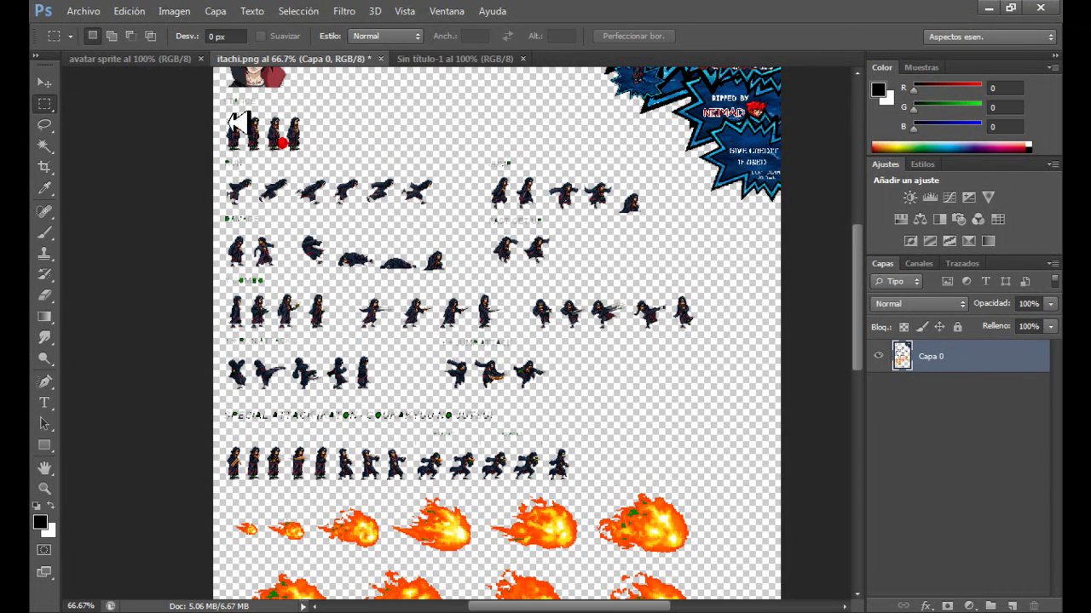
left_click_drag(221, 114, 319, 154)
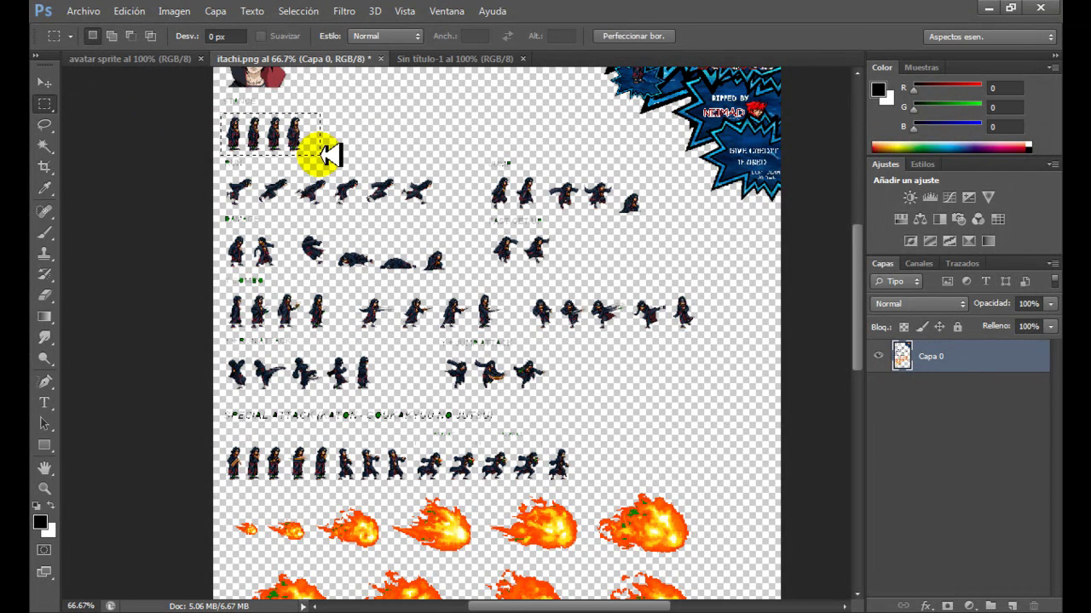
left_click(45, 83)
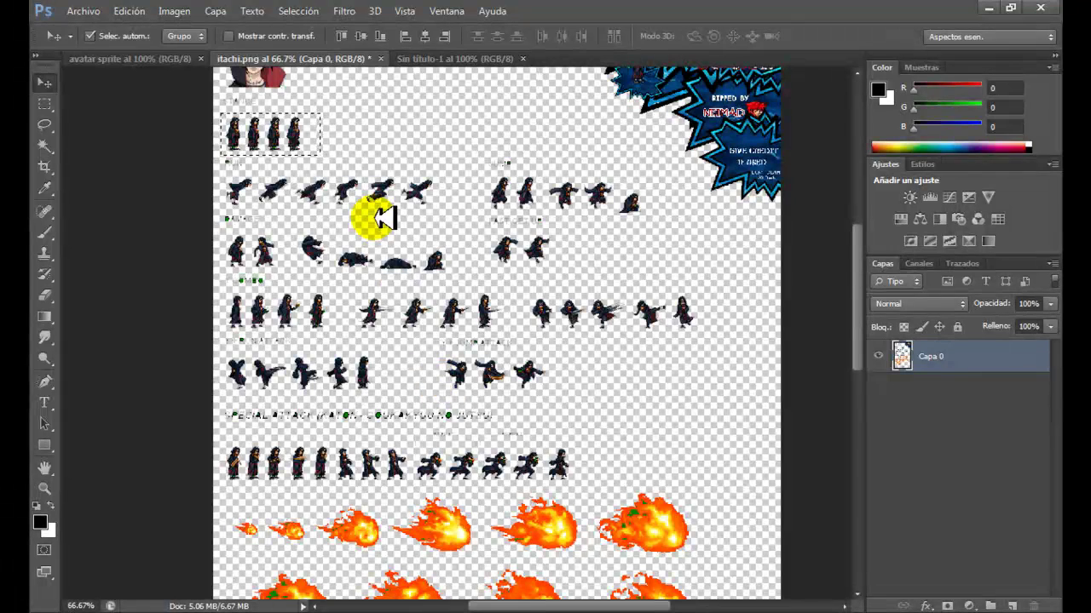
left_click_drag(326, 116, 417, 58)
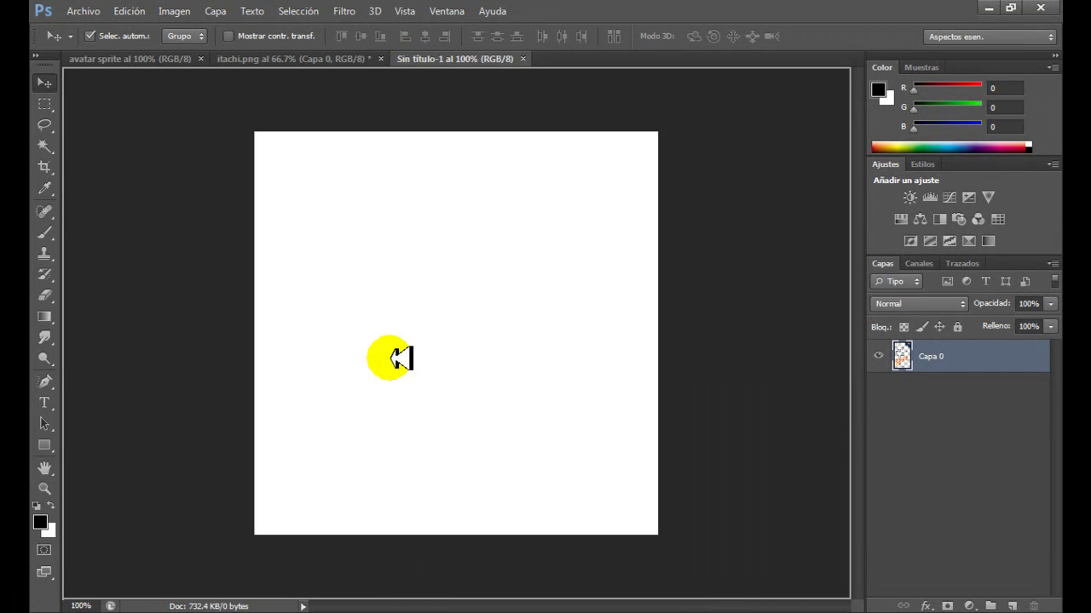
mouse_move(418, 58)
left_mouse_down()
mouse_move(398, 361)
mouse_move(351, 174)
left_mouse_up()
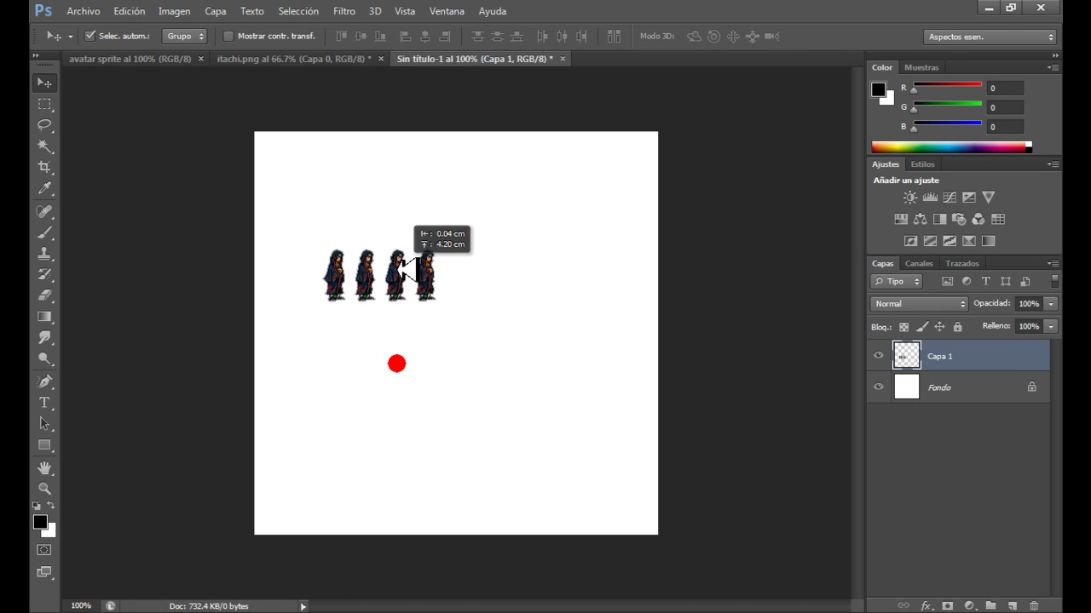
- Marquee the special-attack sprite row and drag it into Sin título-1 as Capa 2
left_click(333, 56)
left_click(44, 102)
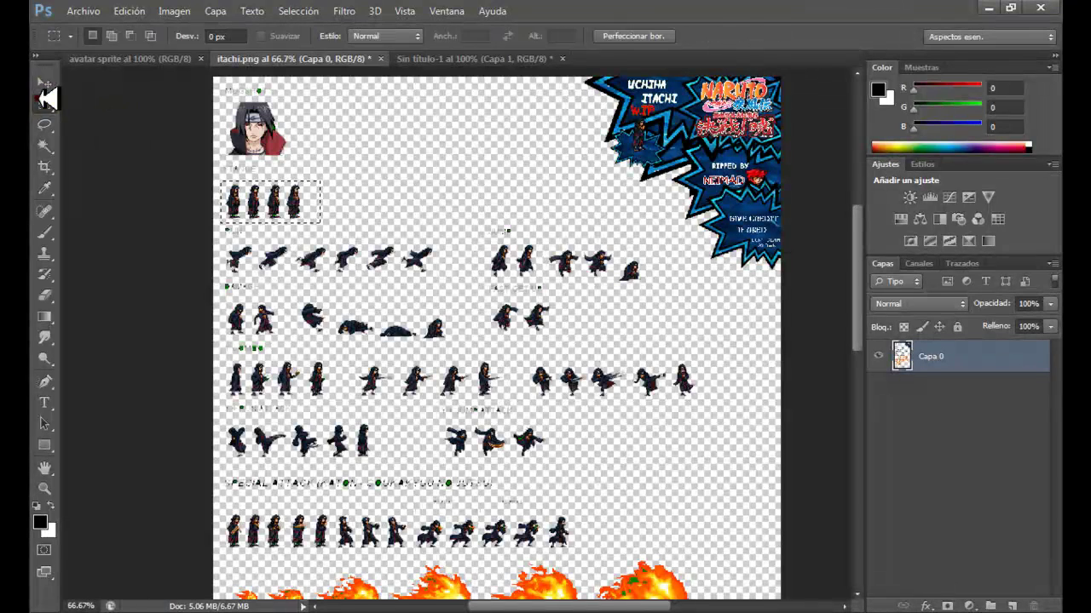
left_click(385, 253)
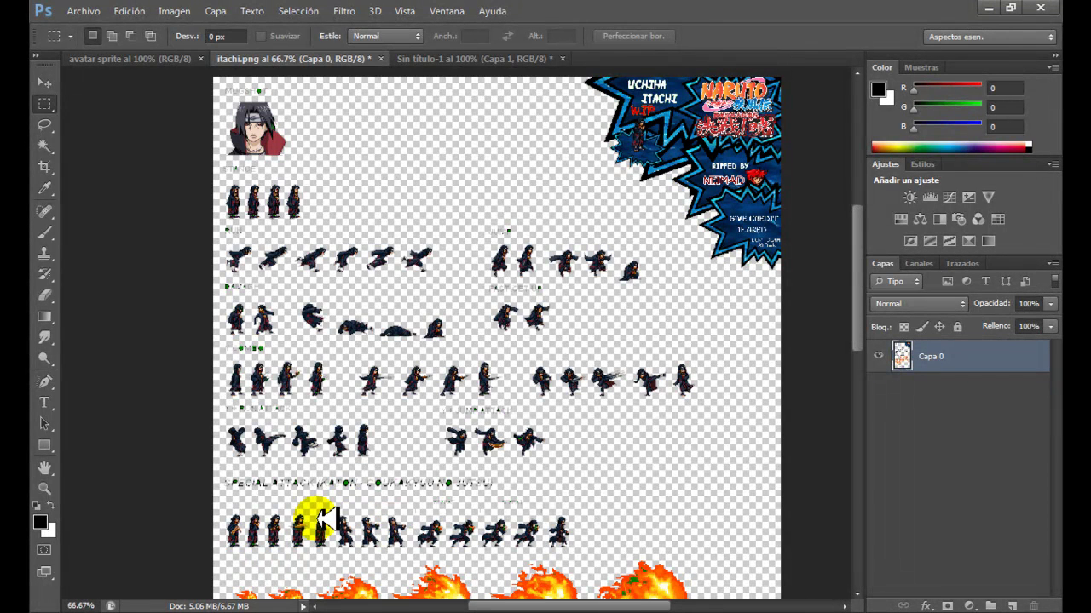
left_click_drag(274, 511, 571, 549)
left_click_drag(859, 338, 859, 381)
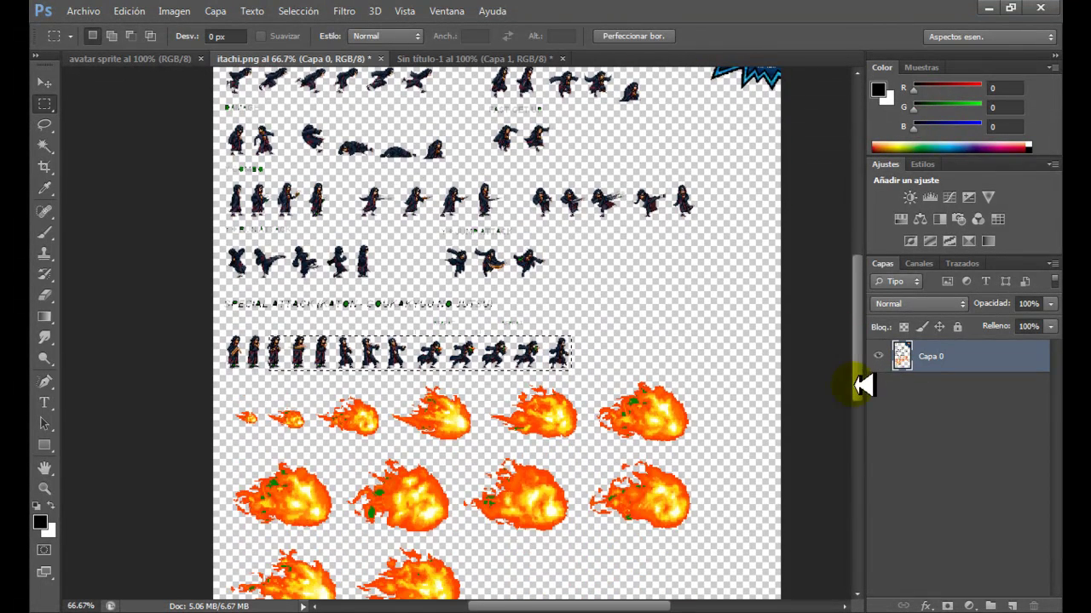
left_click(45, 488)
left_click(503, 306)
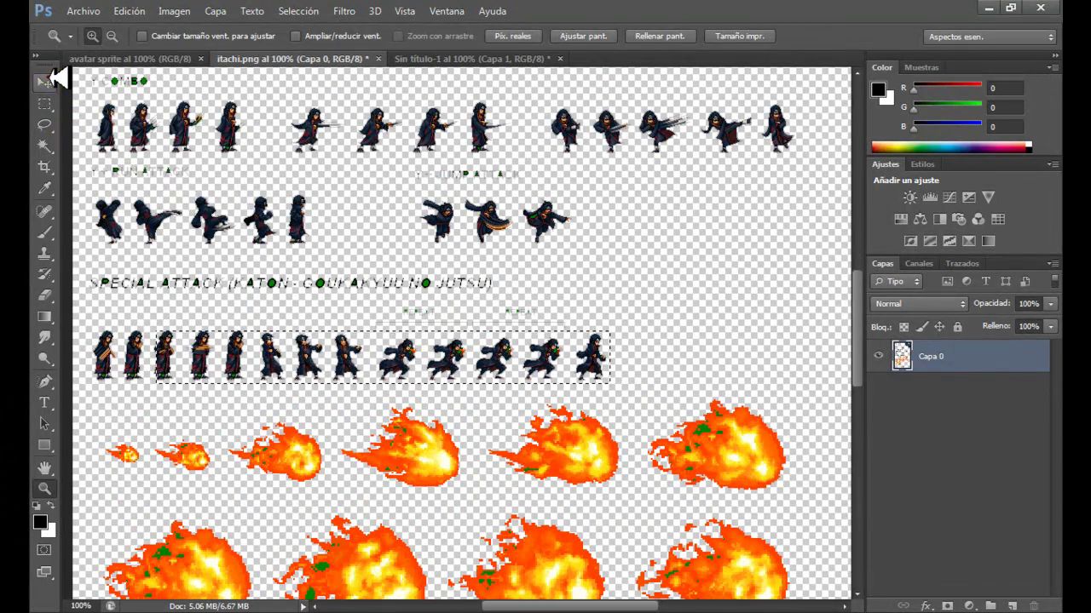
left_click(44, 83)
left_click(289, 380)
left_click_drag(288, 362, 437, 61)
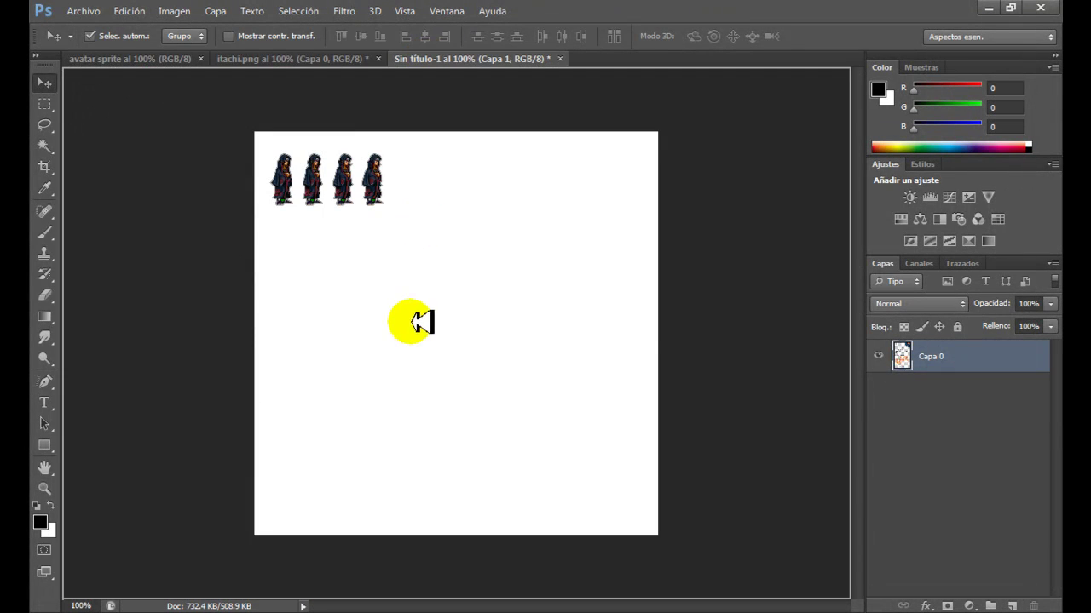
left_click_drag(436, 62, 362, 329)
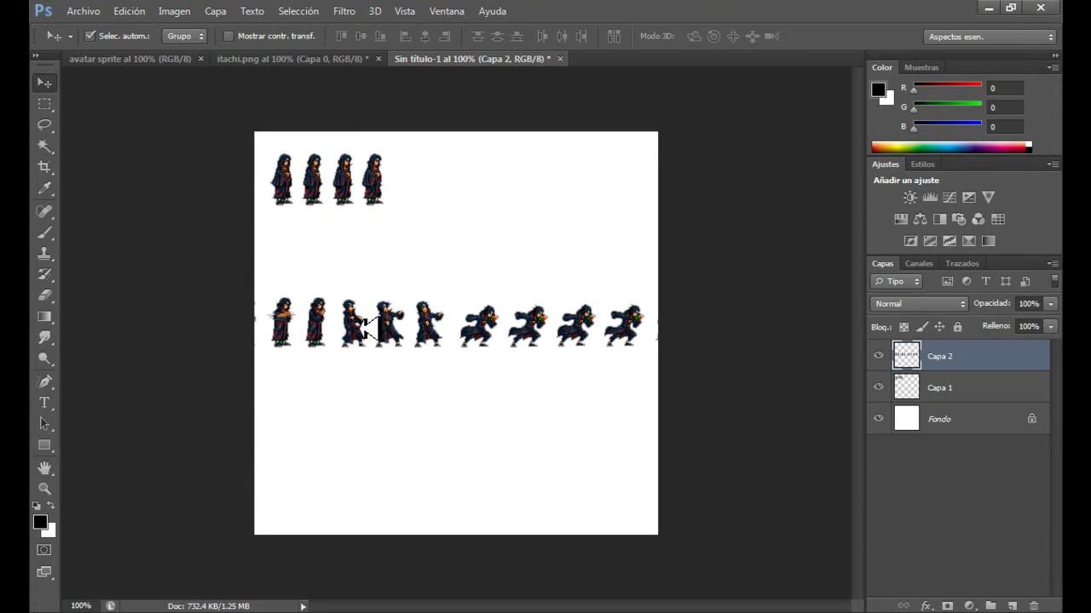
- Free-transform Capa 2 to 89.61% width so it fits the canvas
key("ctrl+t")
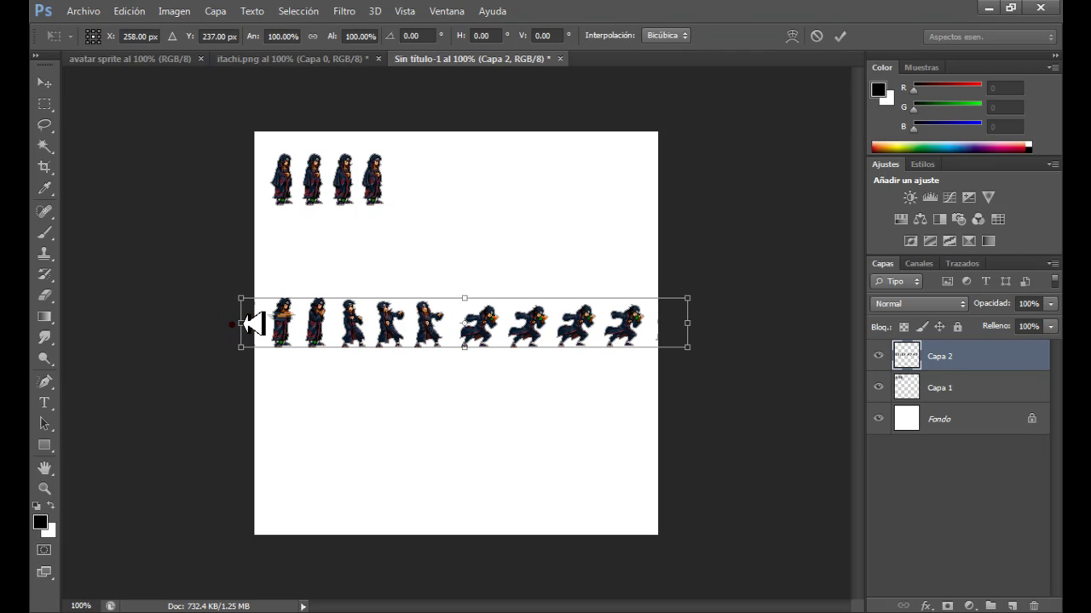
left_click_drag(253, 323, 256, 323)
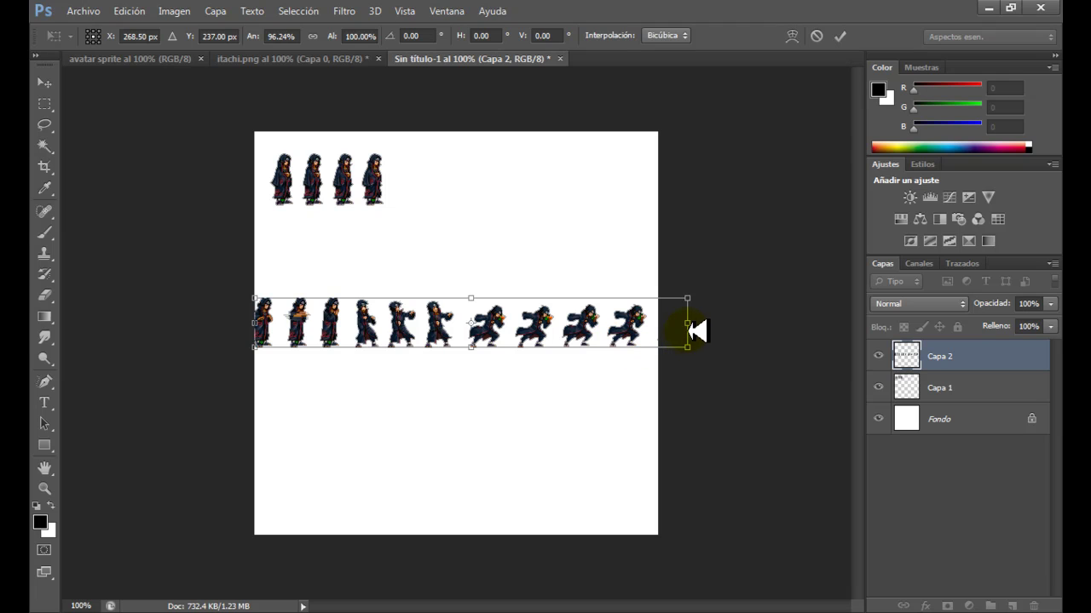
left_click_drag(694, 322, 658, 323)
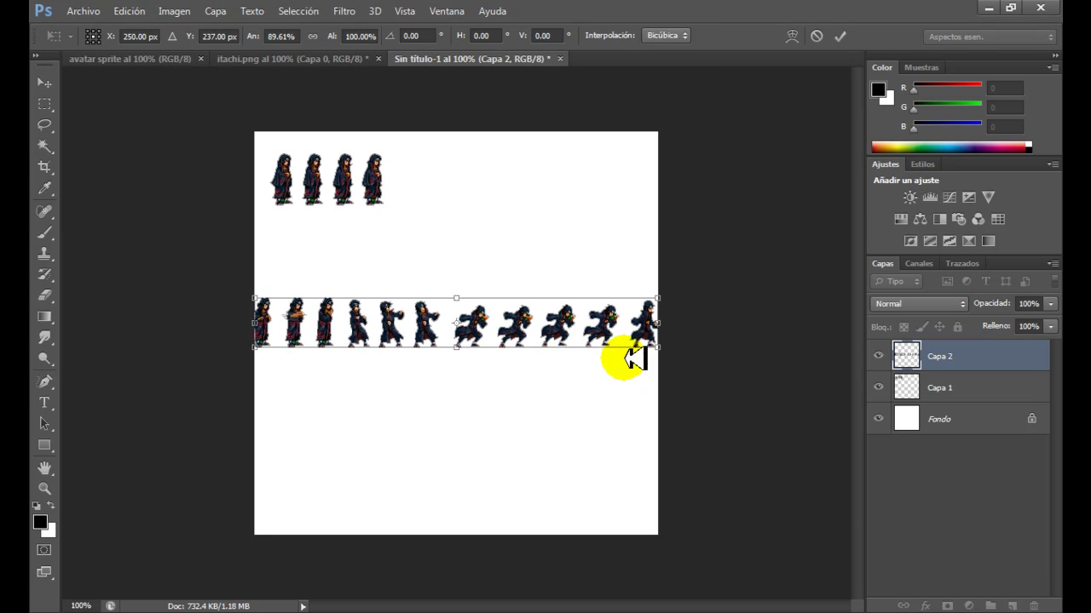
left_click(44, 82)
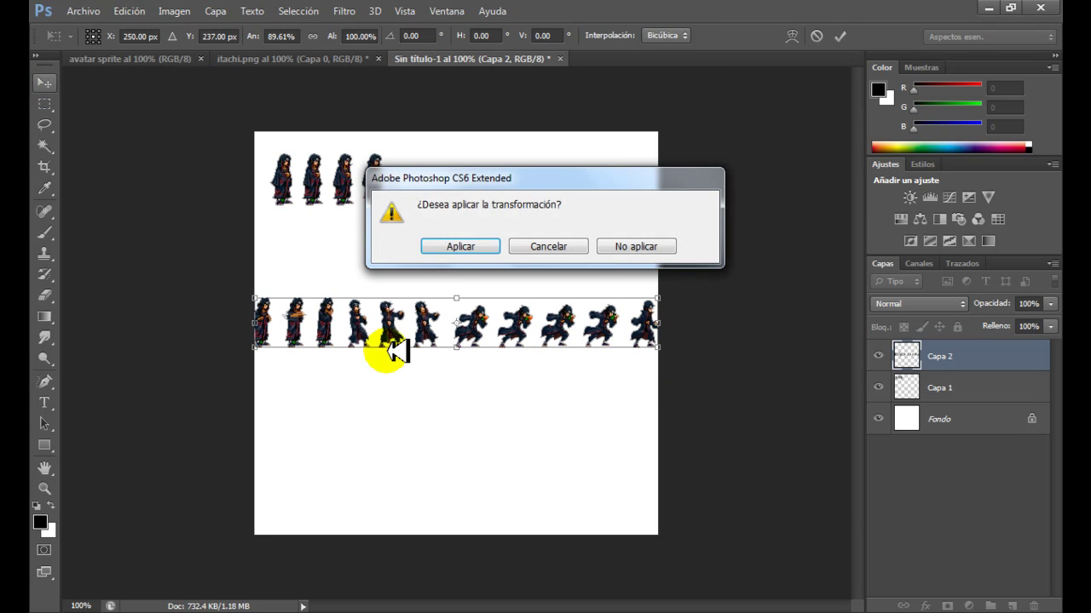
left_click(458, 245)
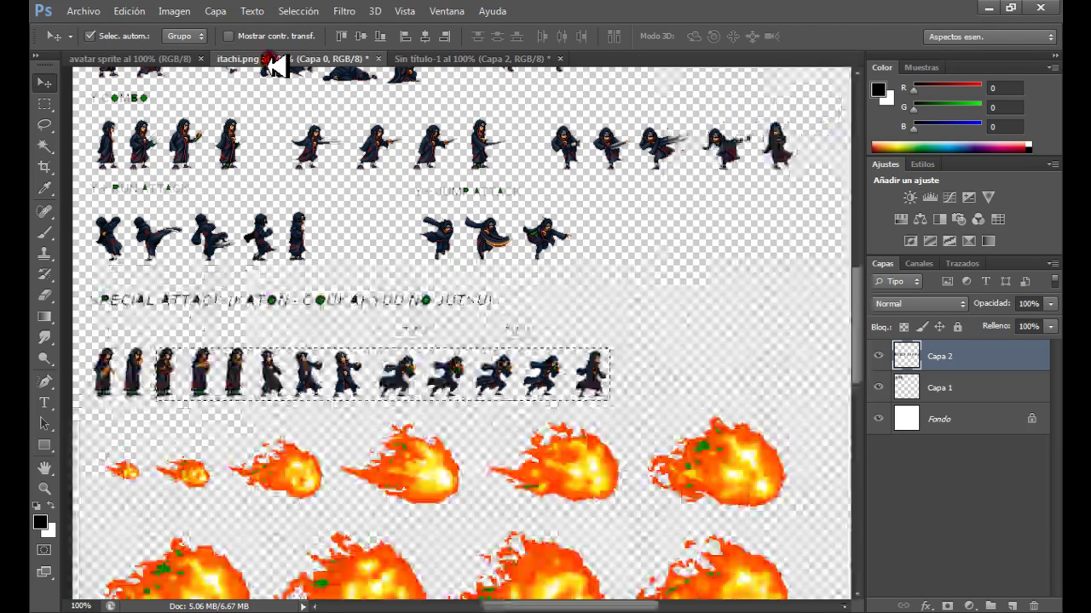
- Marquee the row of five fireballs in itachi.png and drag it into Sin título-1 as Capa 3
left_click(275, 59)
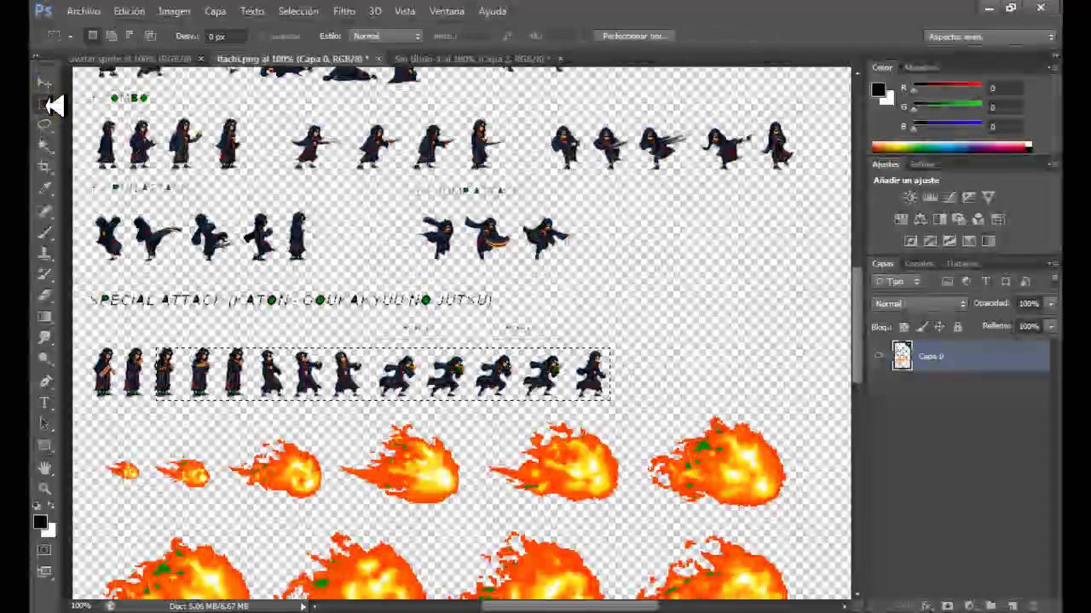
left_click(44, 103)
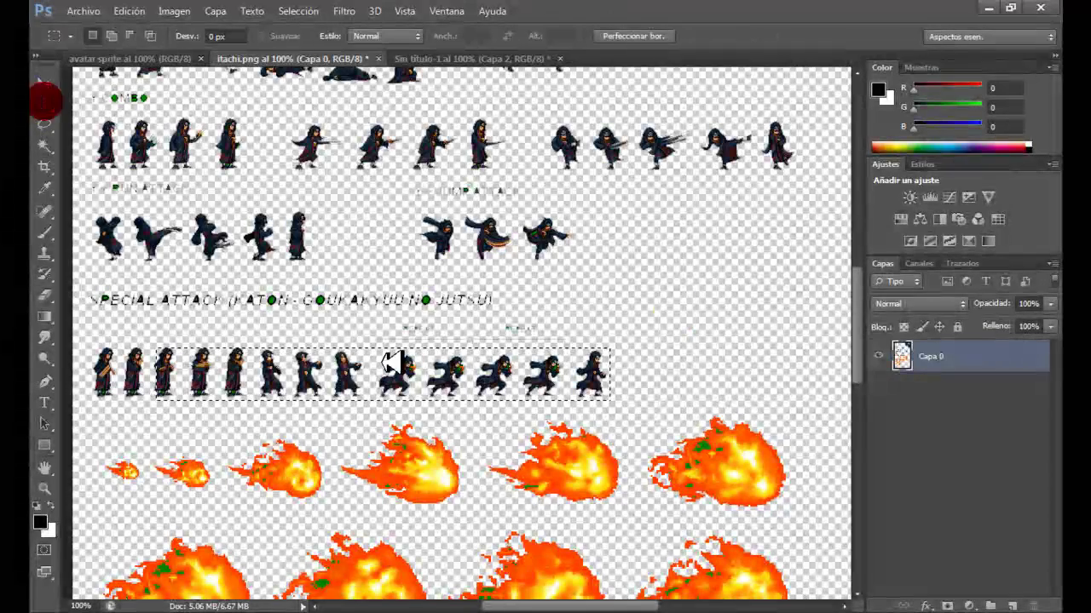
left_click(550, 393)
left_click(113, 445)
mouse_move(99, 417)
left_mouse_down()
mouse_move(462, 496)
mouse_move(626, 513)
left_mouse_up()
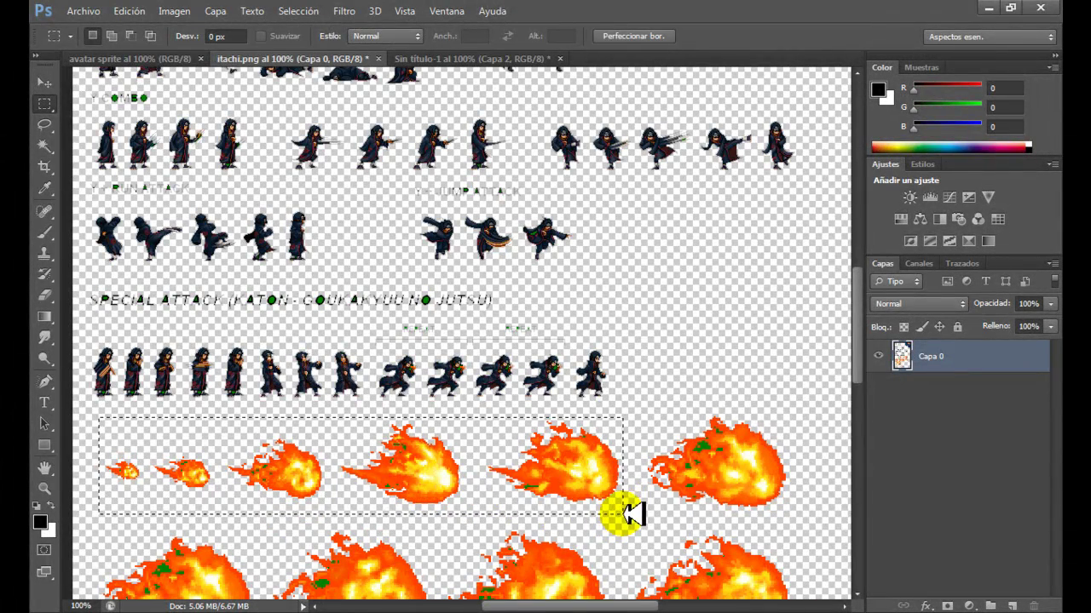
left_click_drag(857, 372, 858, 455)
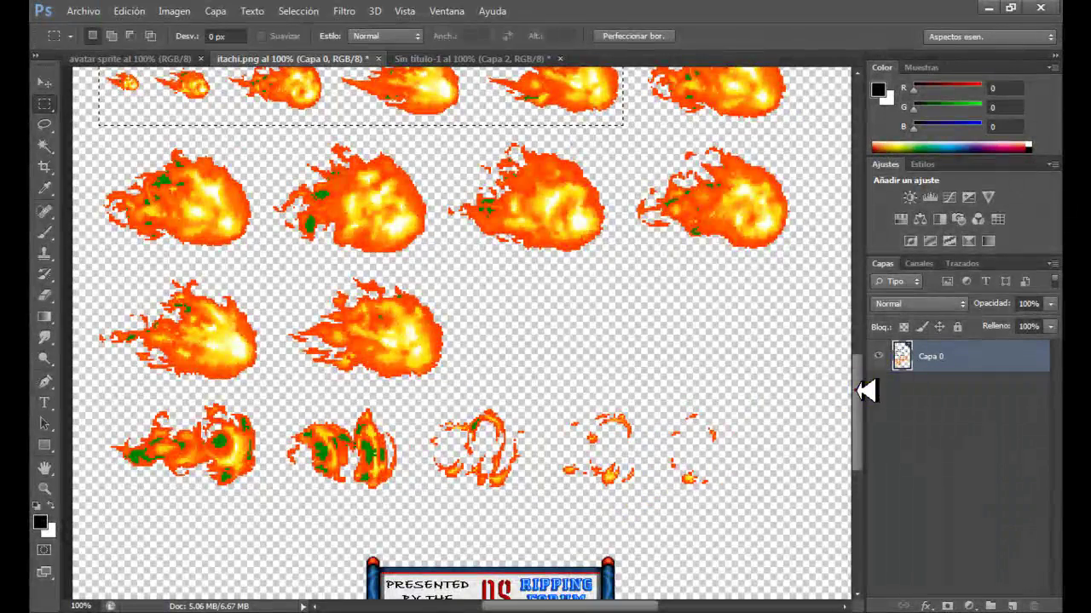
left_click_drag(859, 391, 859, 352)
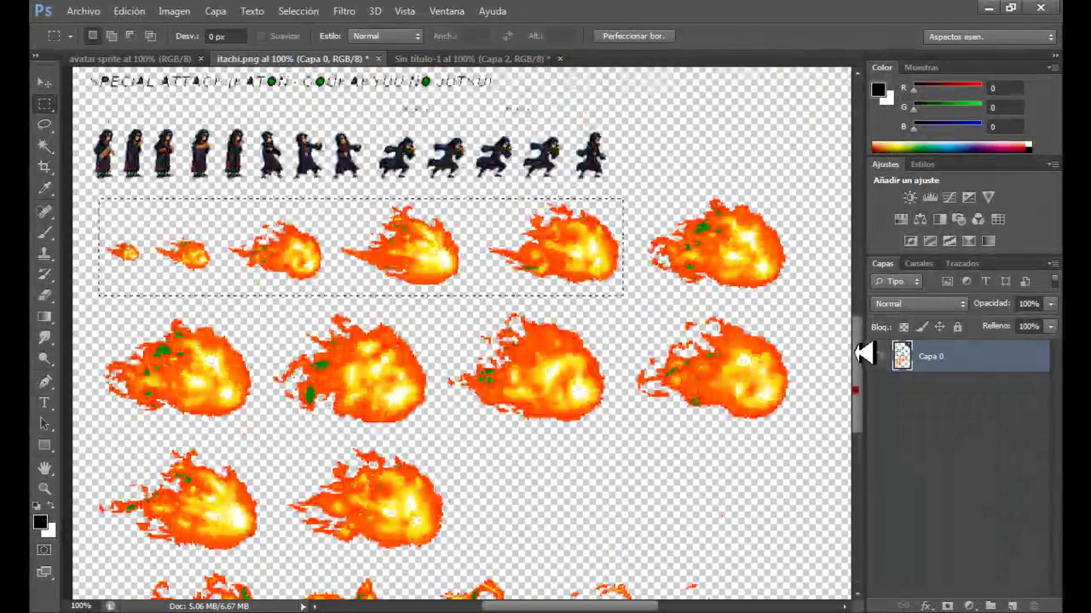
left_click(48, 79)
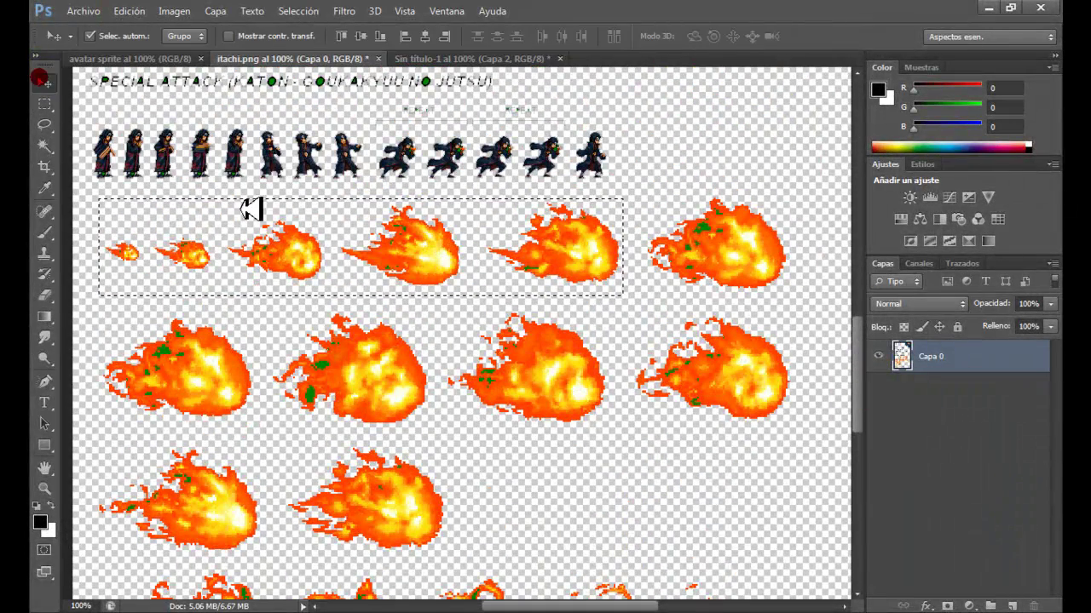
left_click_drag(254, 207, 436, 64)
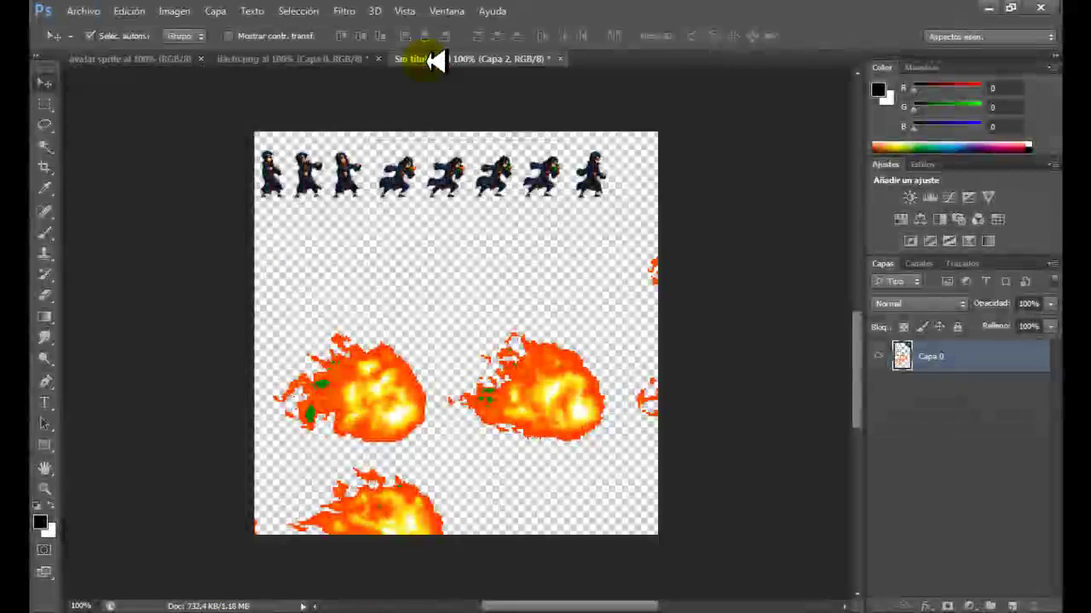
mouse_move(436, 64)
left_mouse_down()
mouse_move(349, 454)
mouse_move(370, 450)
left_mouse_up()
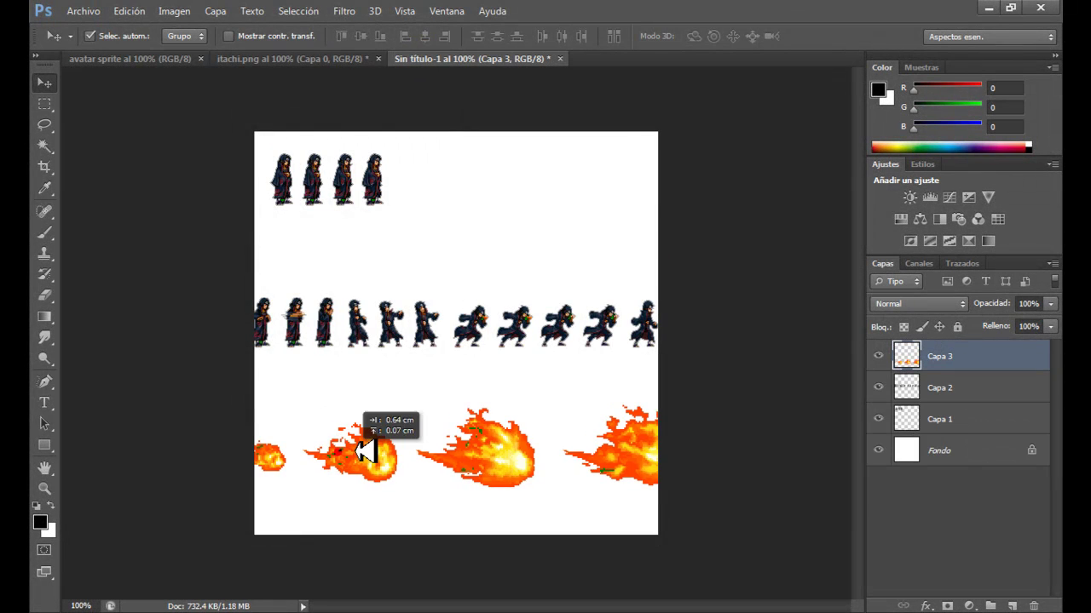
- Marquee the four fading-fire sprites and drag them into Sin título-1 as Capa 4
left_click(290, 58)
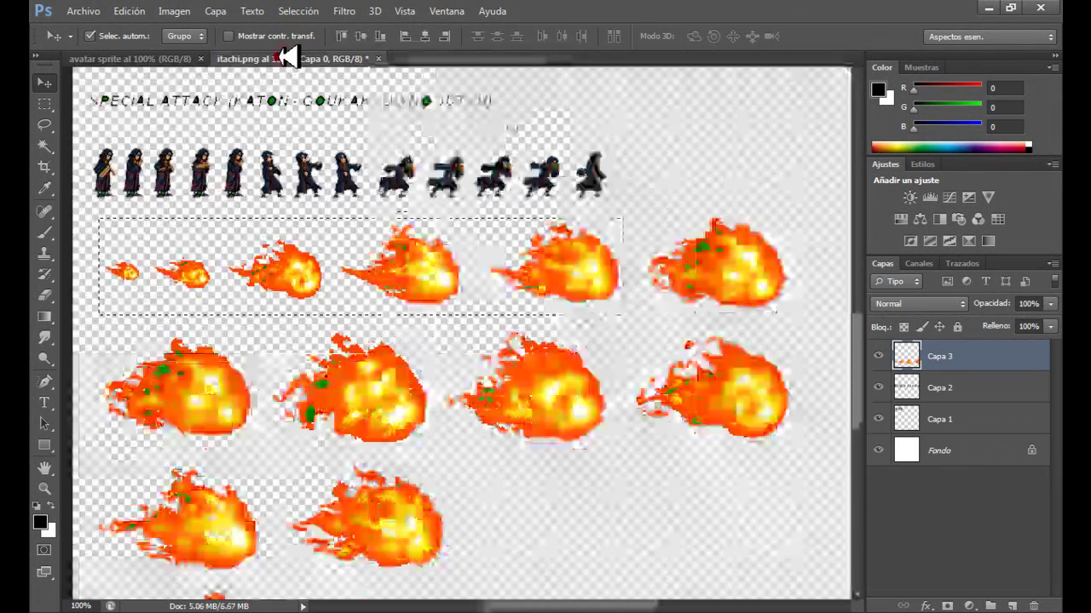
left_click_drag(857, 397, 859, 445)
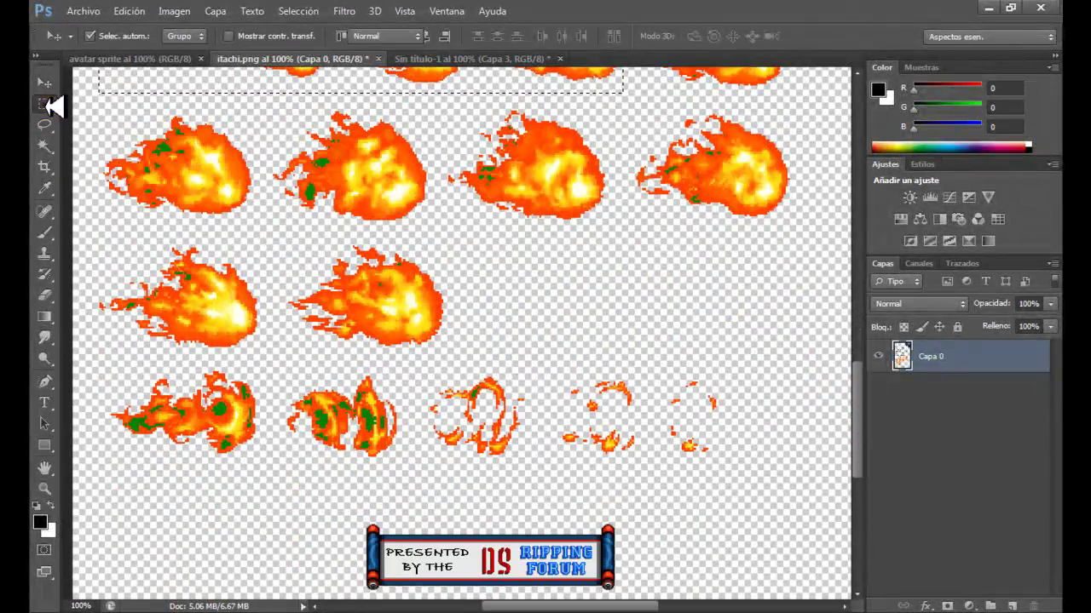
left_click(45, 103)
mouse_move(284, 362)
left_mouse_down()
mouse_move(644, 499)
mouse_move(745, 473)
left_mouse_up()
left_click(45, 83)
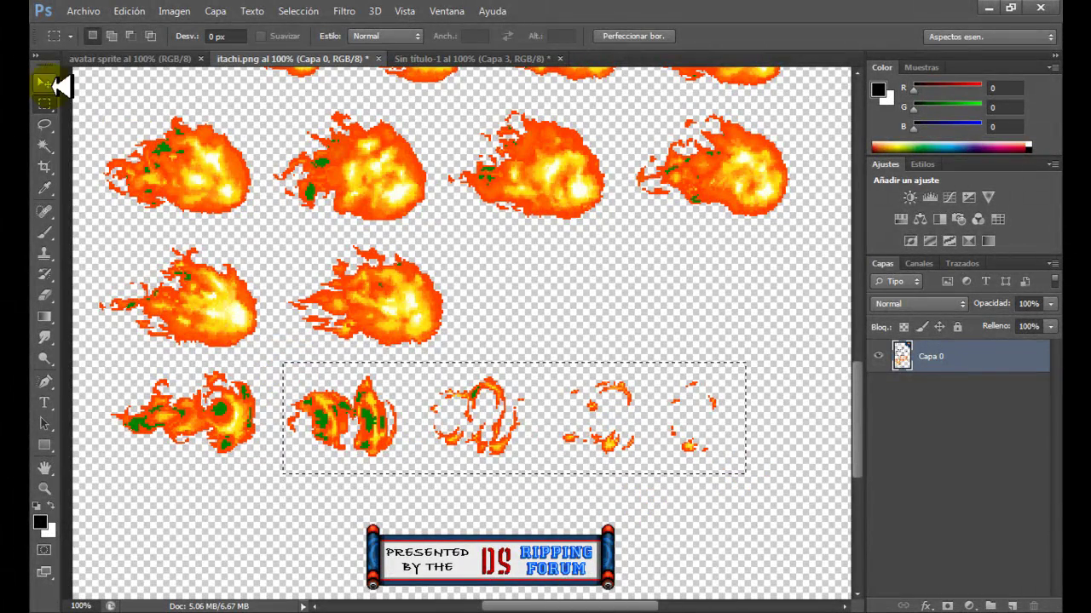
left_click_drag(473, 430, 444, 52)
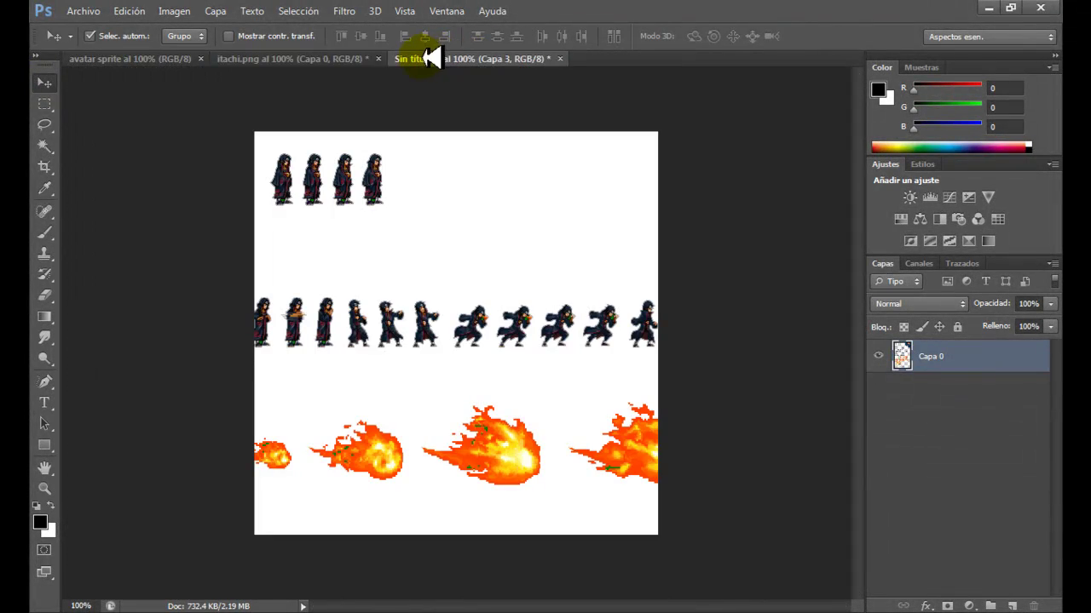
left_click_drag(430, 57, 445, 241)
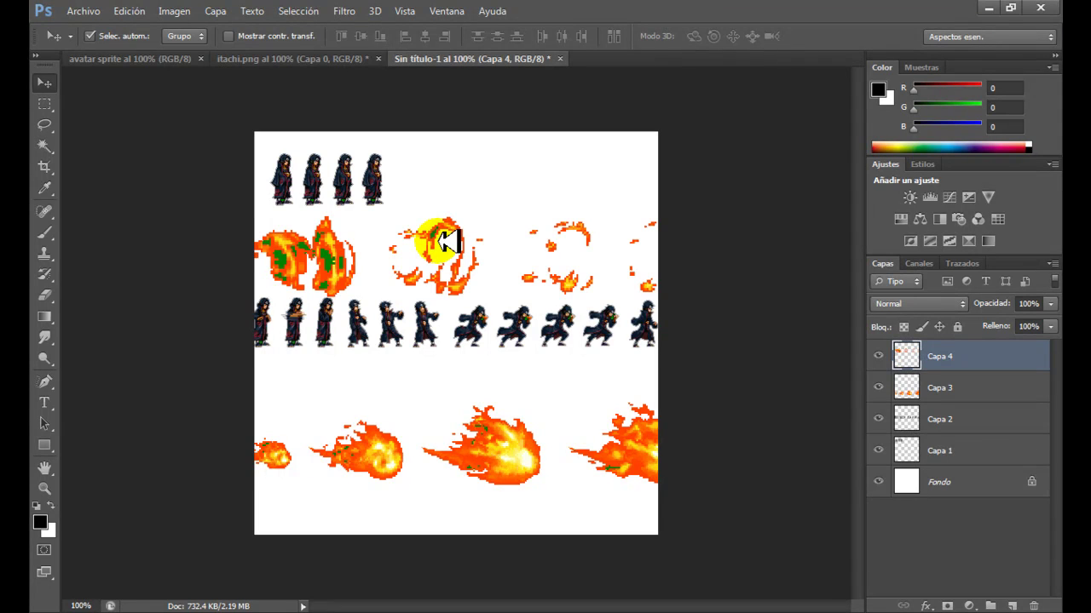
- Narrow the fading-flame row (Capa 4) to 94.16% width and apply
key("ctrl+t")
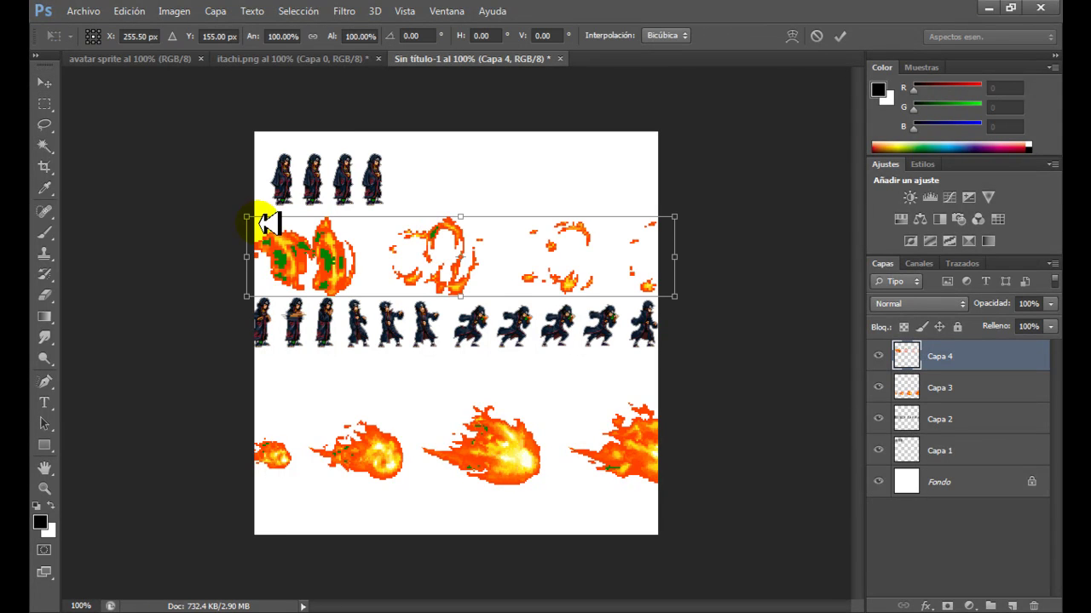
left_click_drag(247, 257, 254, 256)
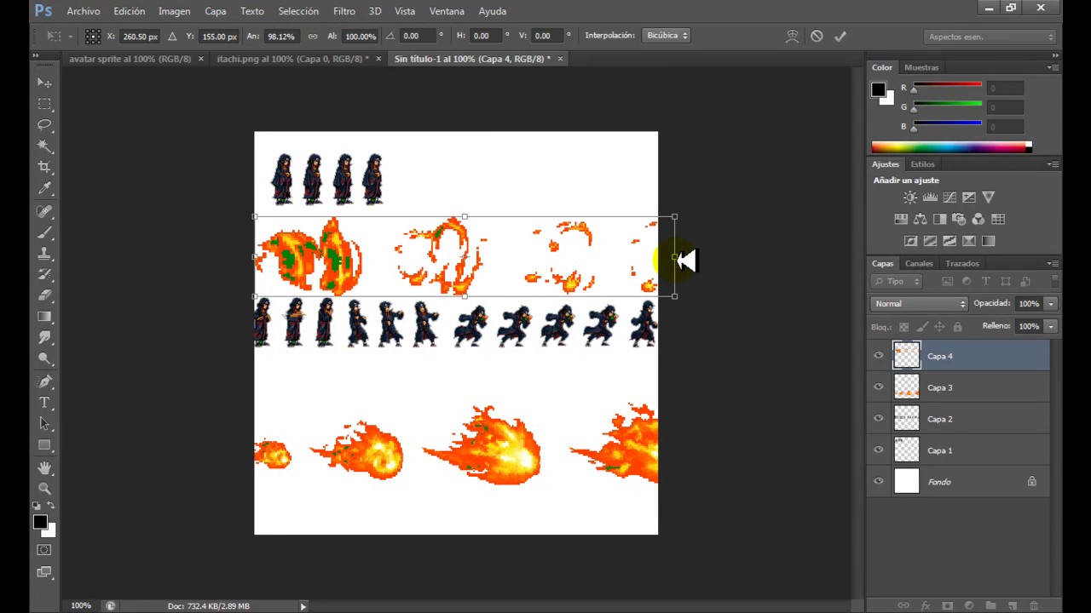
left_click_drag(675, 257, 657, 256)
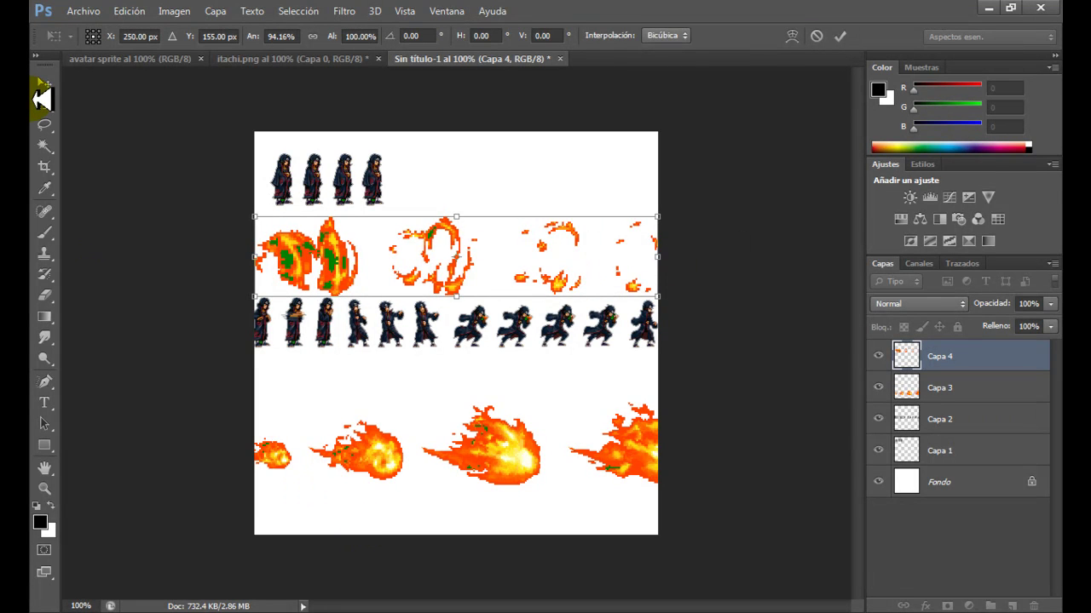
left_click(38, 101)
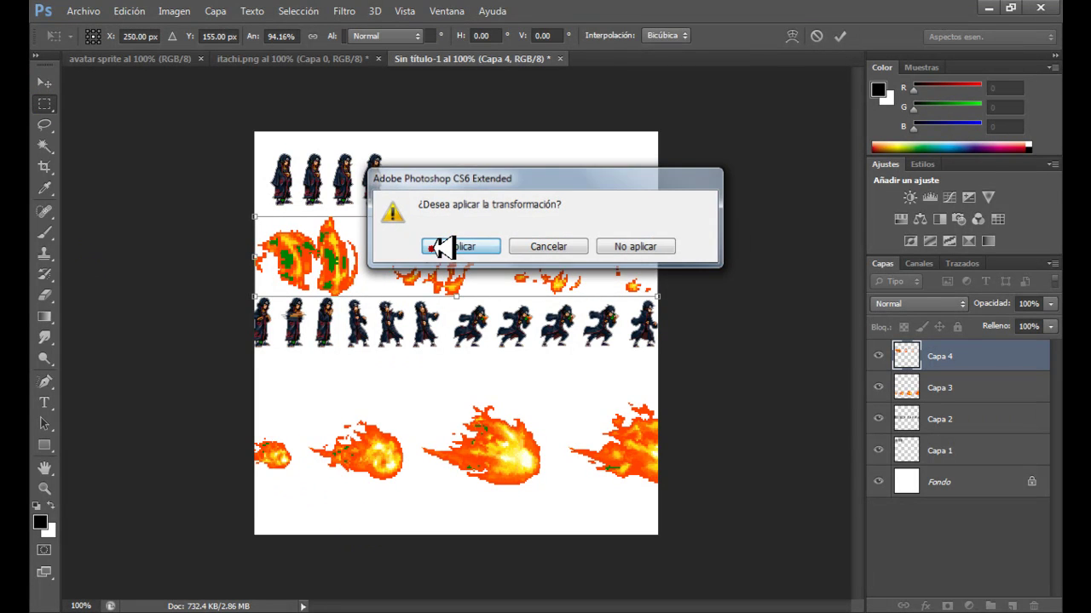
left_click(440, 247)
left_click(45, 84)
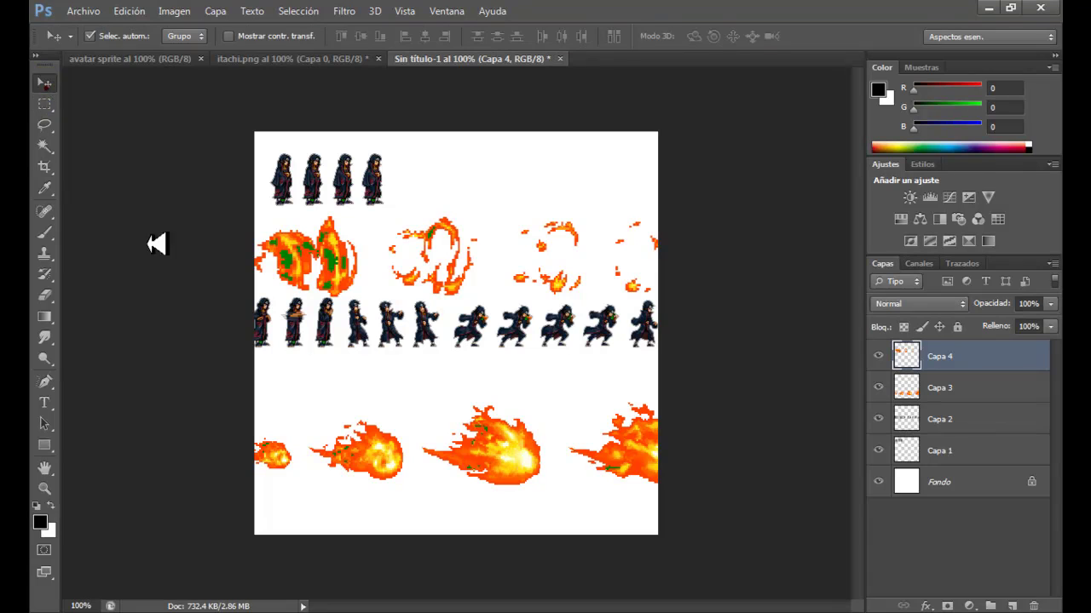
- Narrow the fireball row (Capa 3) to 78.62% width to fit the canvas
left_click(363, 464)
key("ctrl+t")
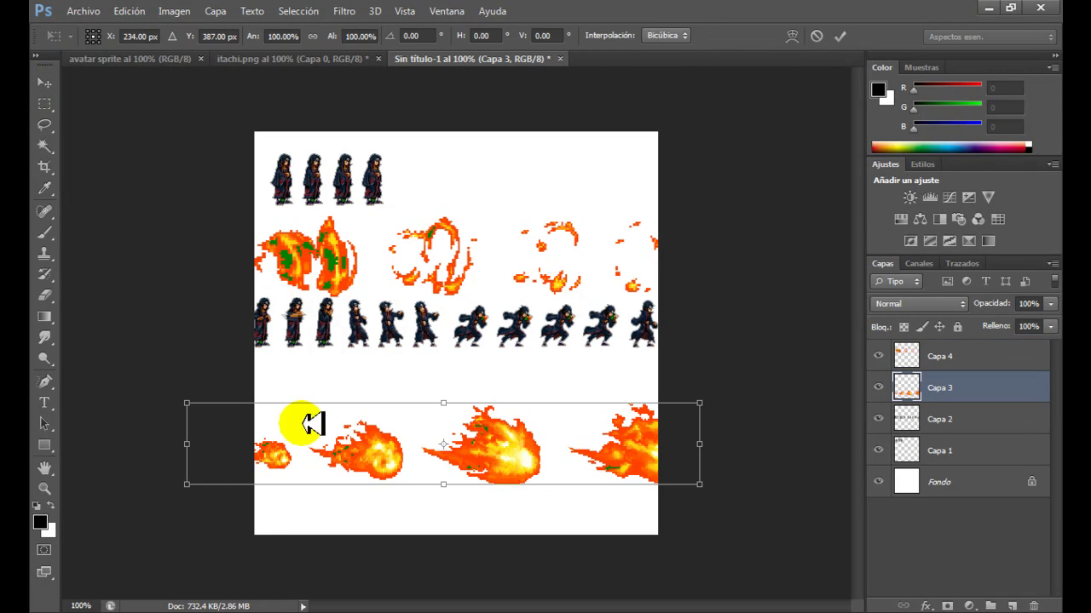
left_click_drag(184, 444, 254, 444)
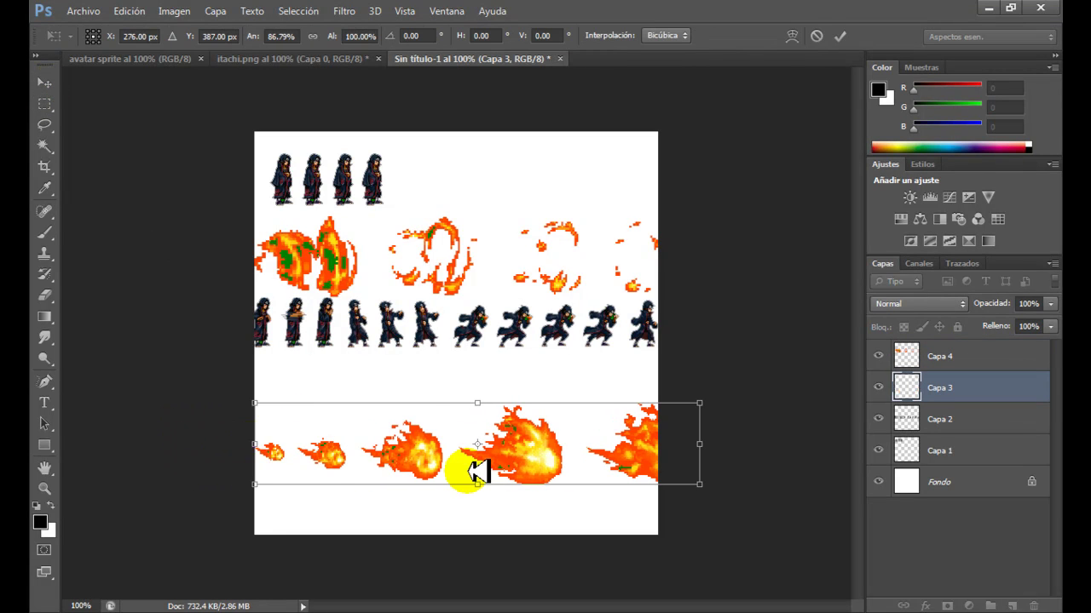
left_click_drag(700, 443, 659, 441)
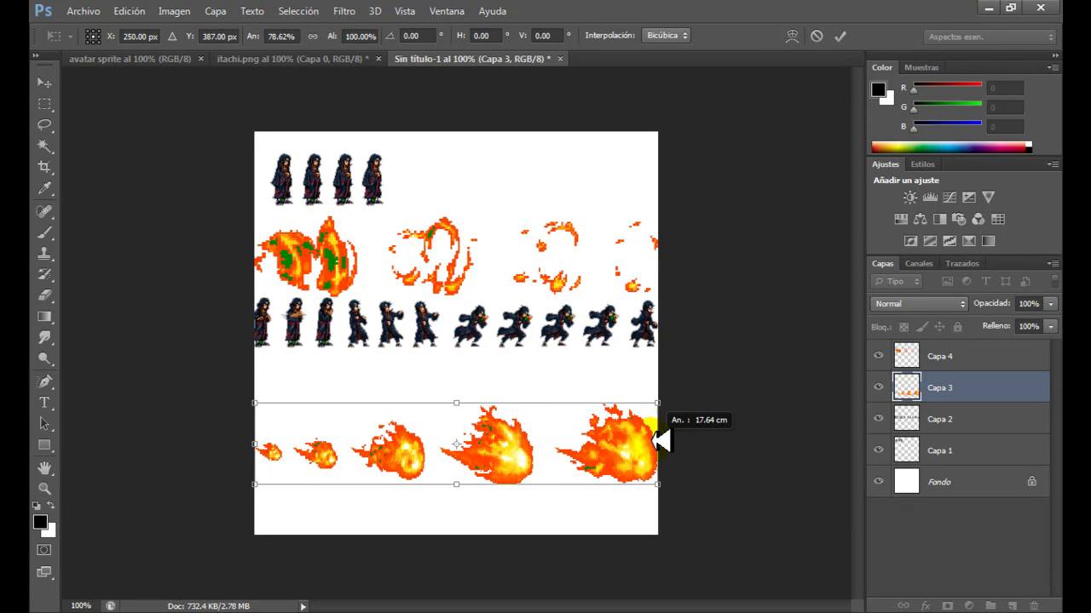
key("Return")
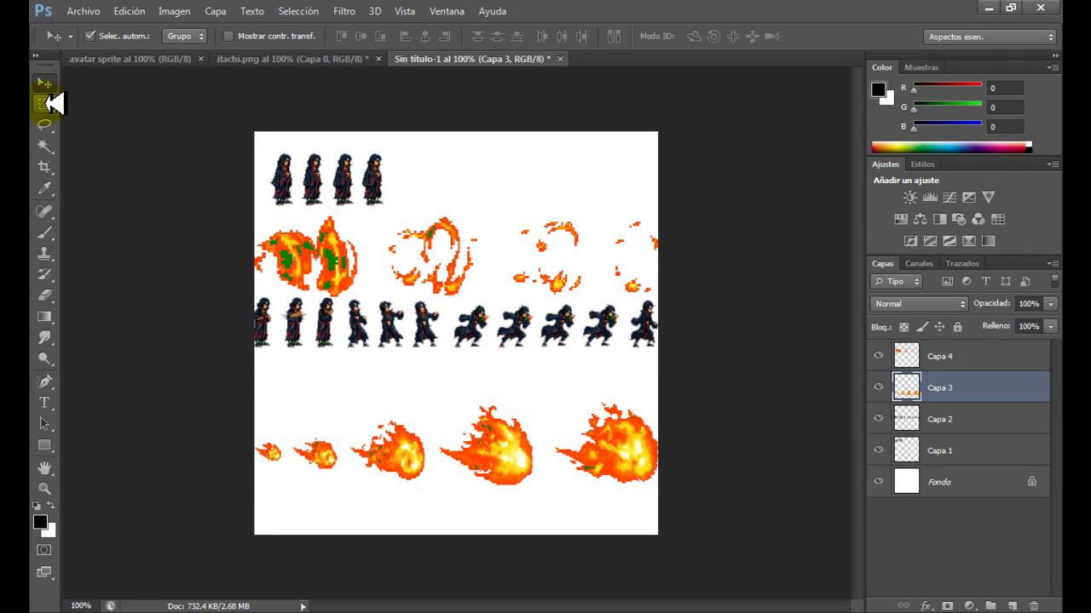
left_click(47, 104)
- Select the first standing Itachi pose on Capa 1 and drag it into avatar sprite
left_click_drag(265, 147, 300, 208)
left_click(44, 82)
left_click(282, 177)
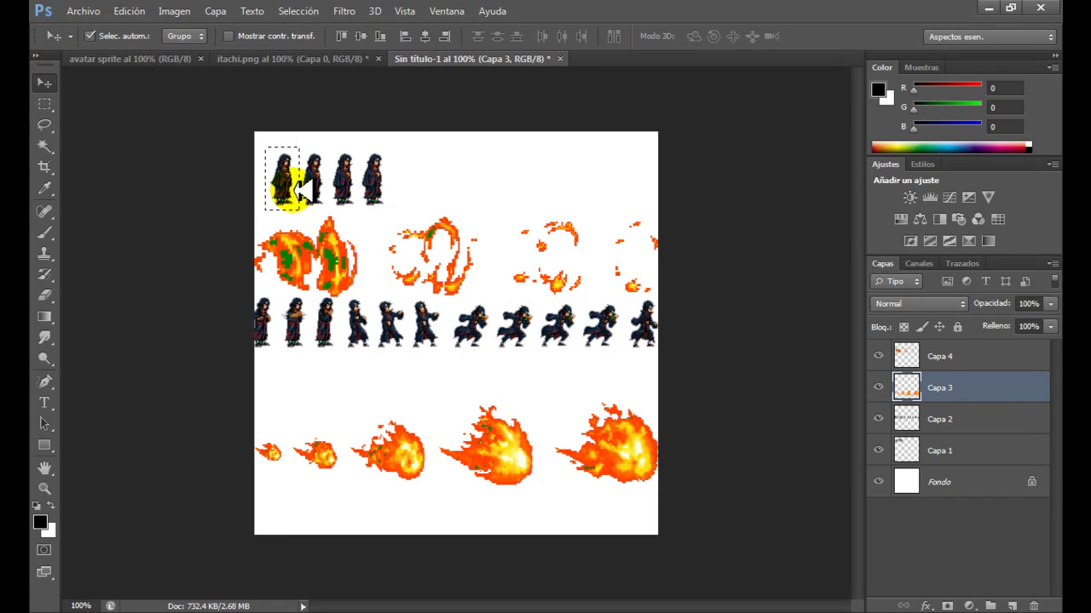
left_click(510, 246)
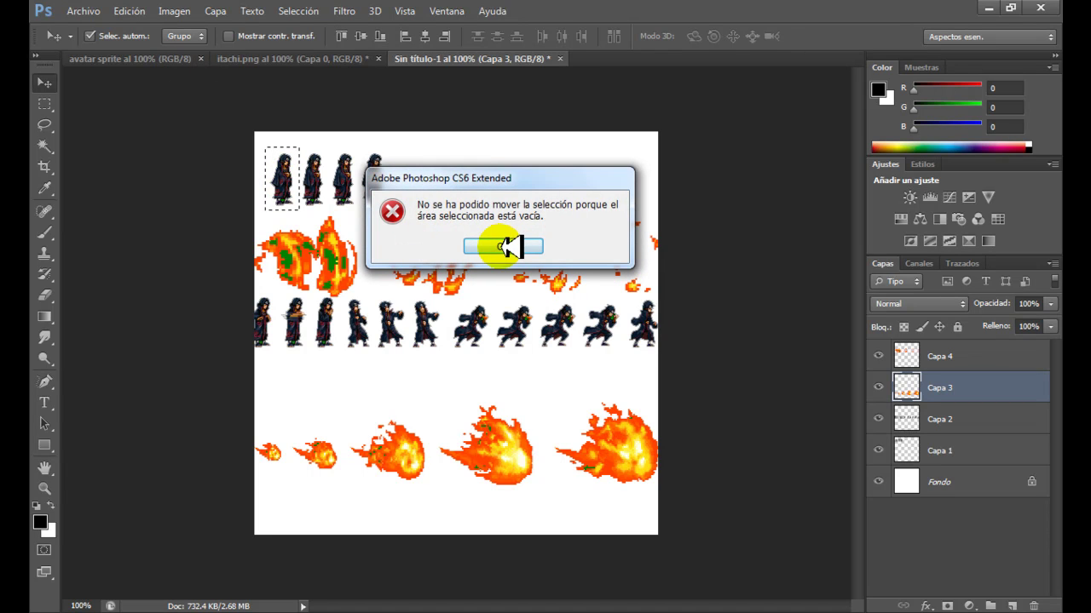
left_click(937, 449)
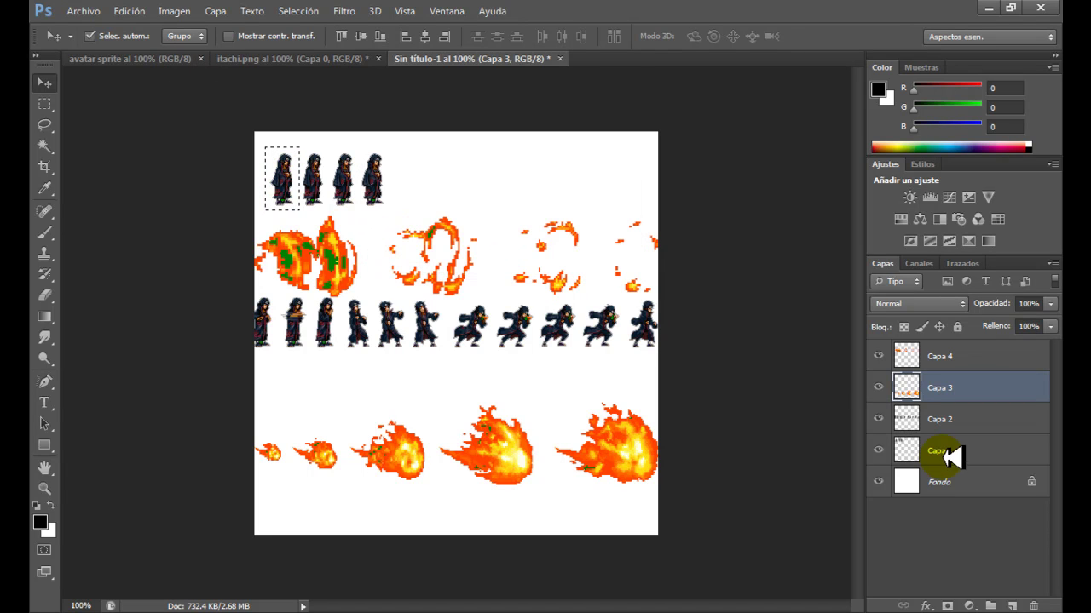
left_click(277, 167)
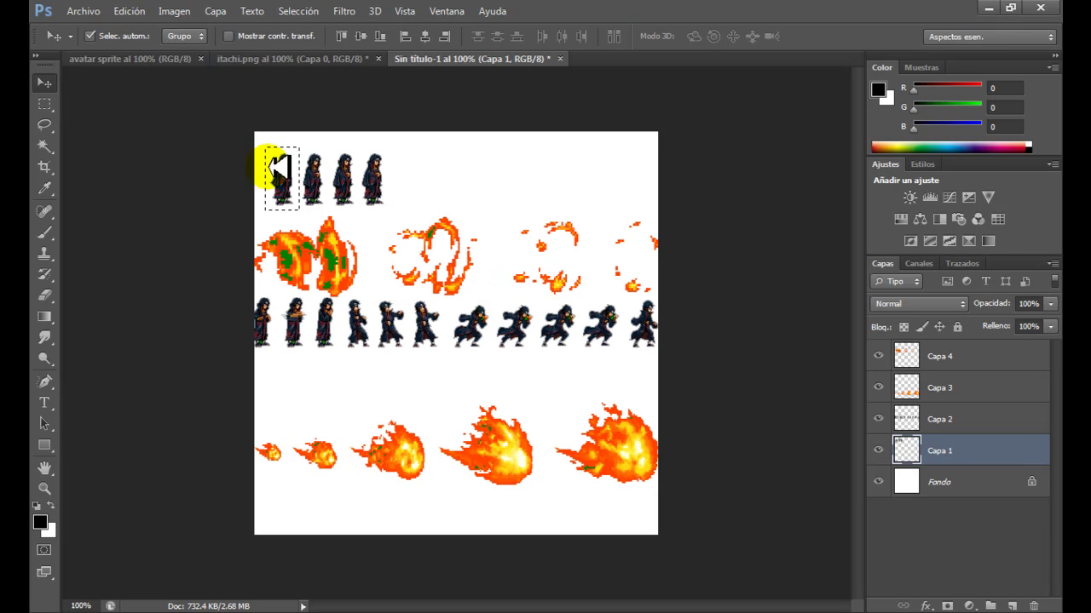
mouse_move(277, 171)
left_mouse_down()
mouse_move(445, 372)
mouse_move(412, 364)
left_mouse_up()
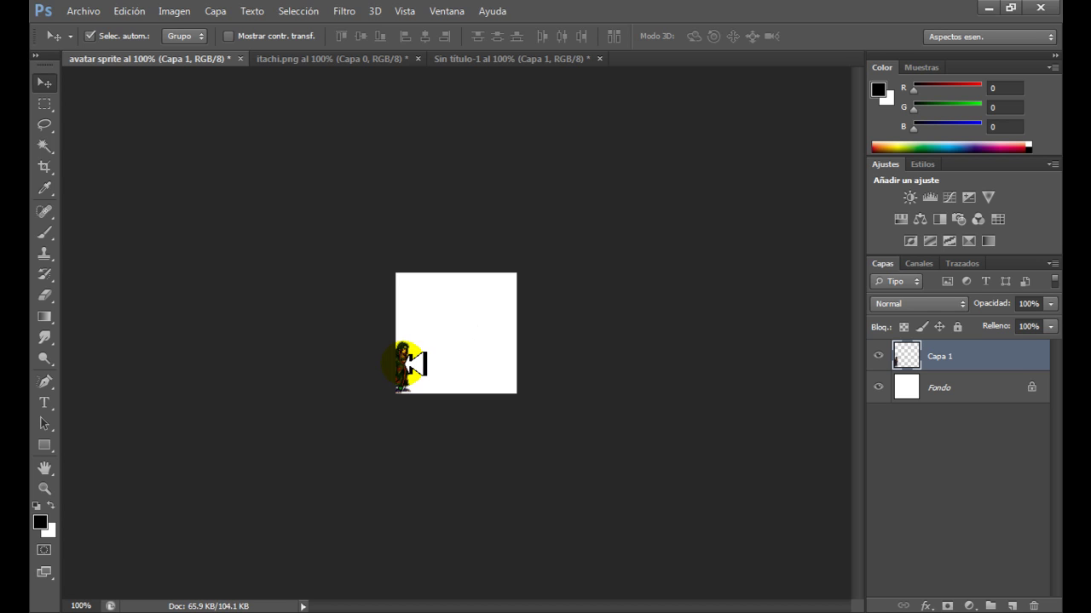
- Close itachi.png without saving changes
left_click(312, 60)
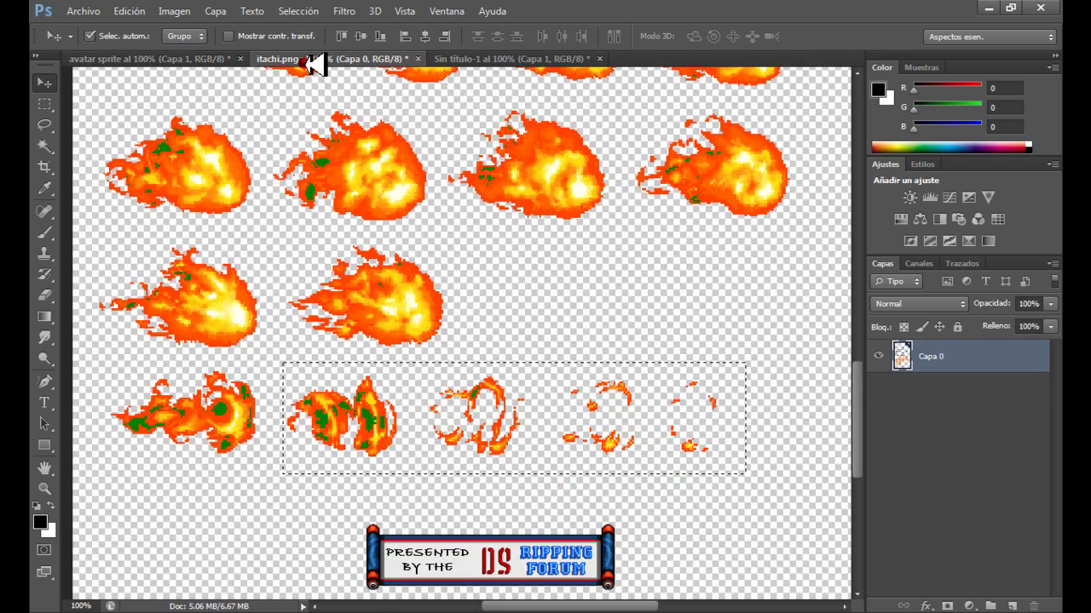
left_click(418, 58)
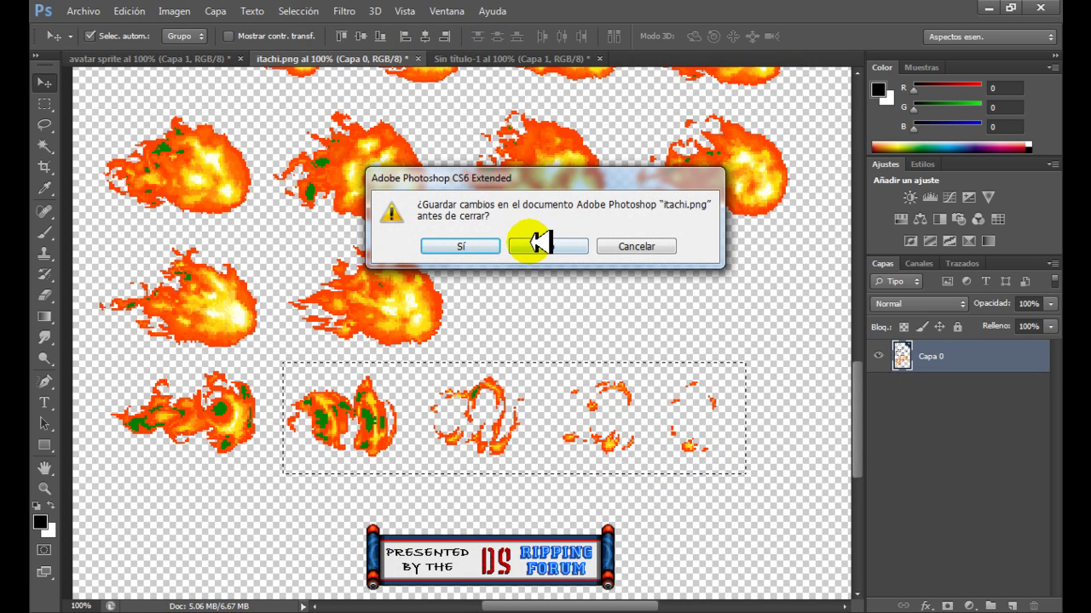
left_click(535, 246)
- Marquee-select the second Itachi sprite on the Sin título-1 sheet
left_click(362, 57)
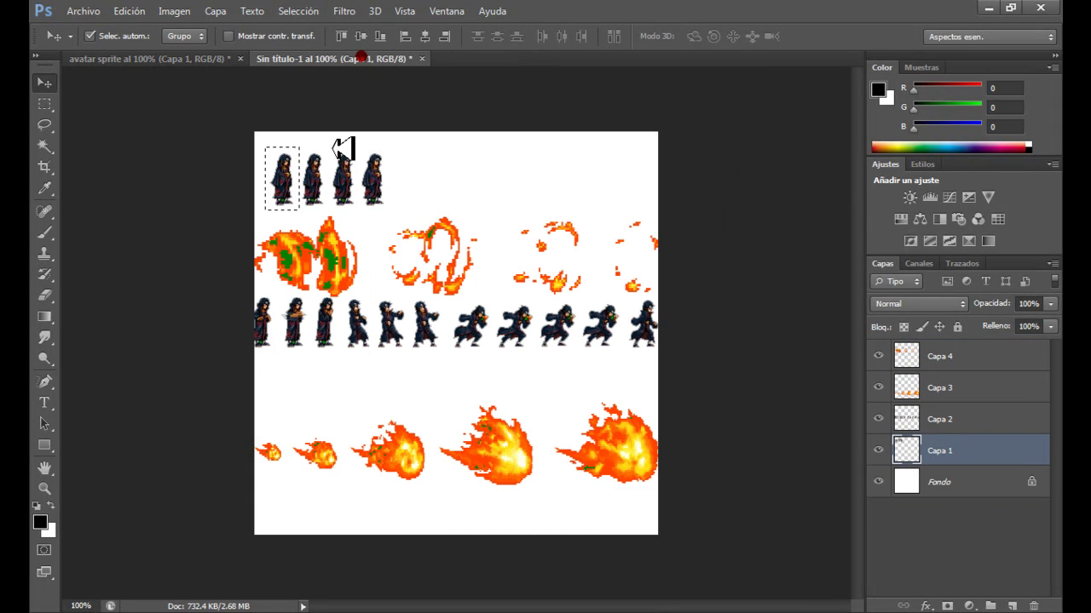
left_click(44, 125)
left_click(44, 103)
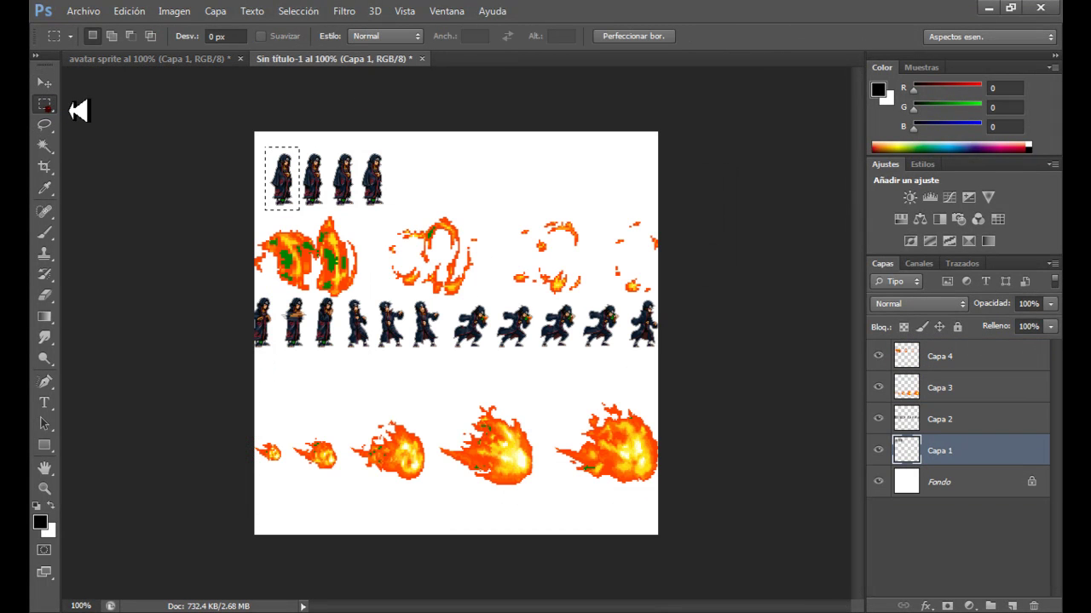
left_click_drag(300, 156, 329, 207)
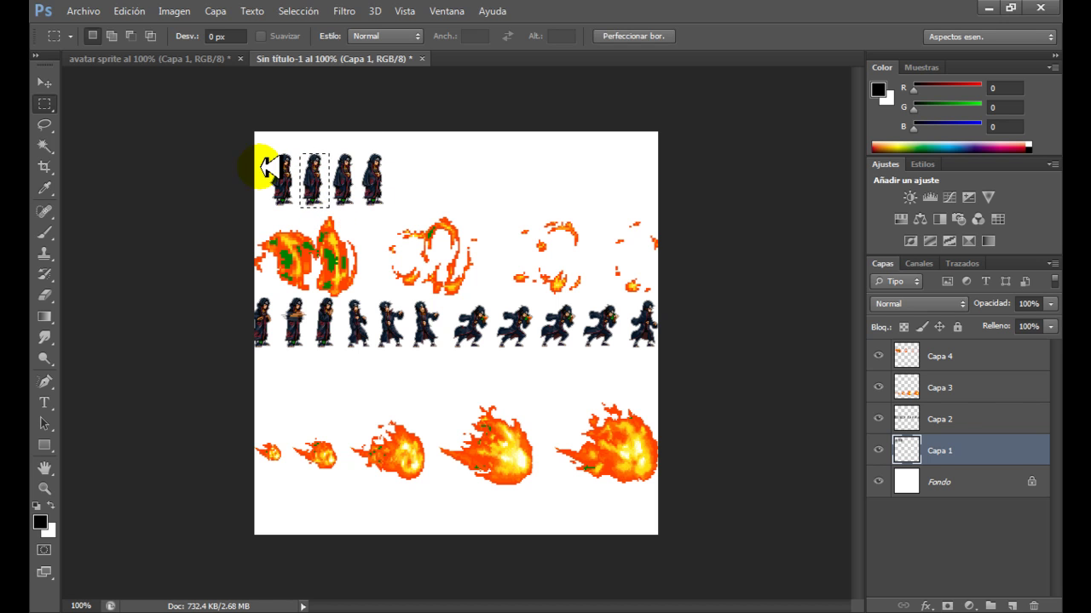
- Move the second sprite onto the avatar sprite canvas as Capa 2
left_click(48, 81)
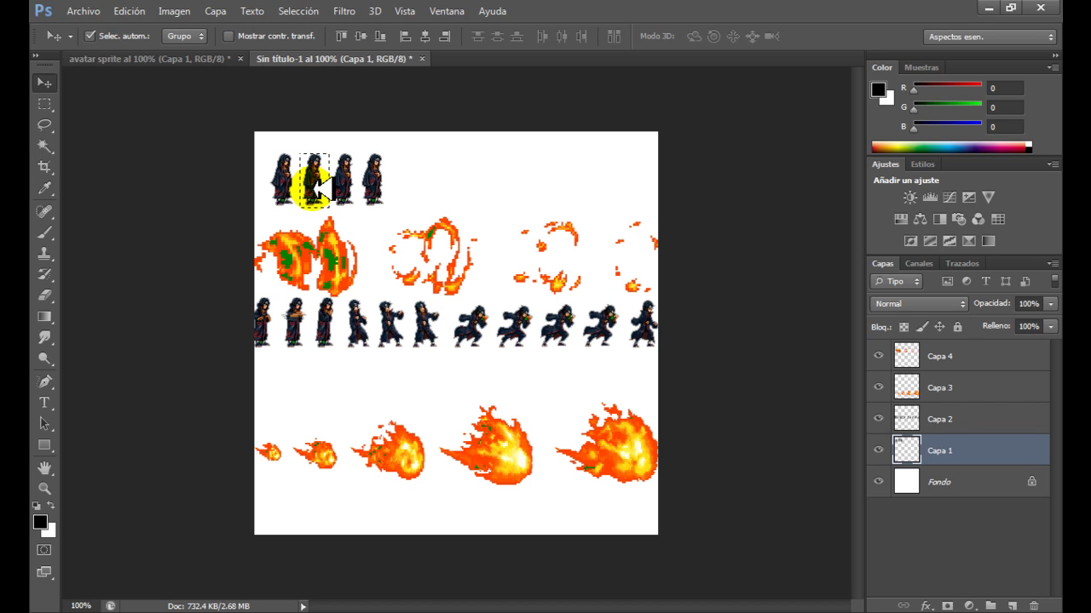
left_click_drag(317, 184, 302, 231)
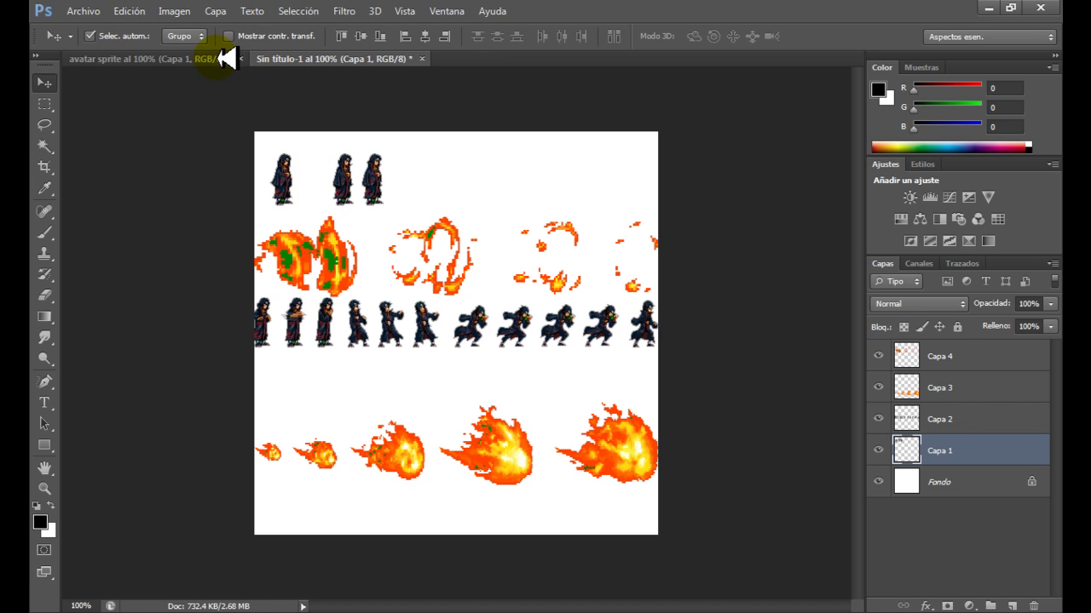
left_click_drag(460, 403, 424, 364)
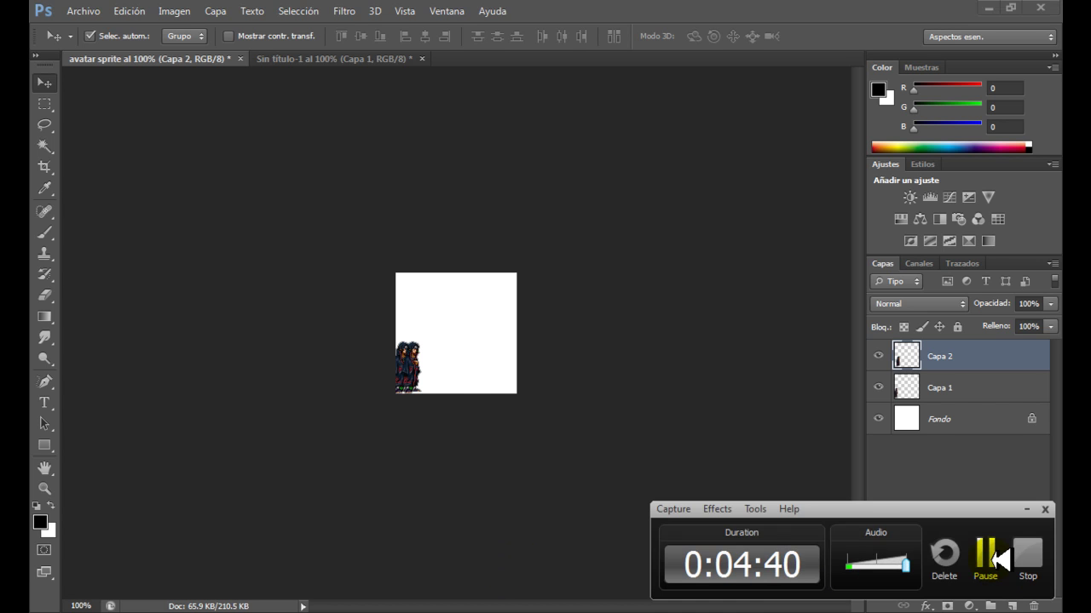
left_click(989, 558)
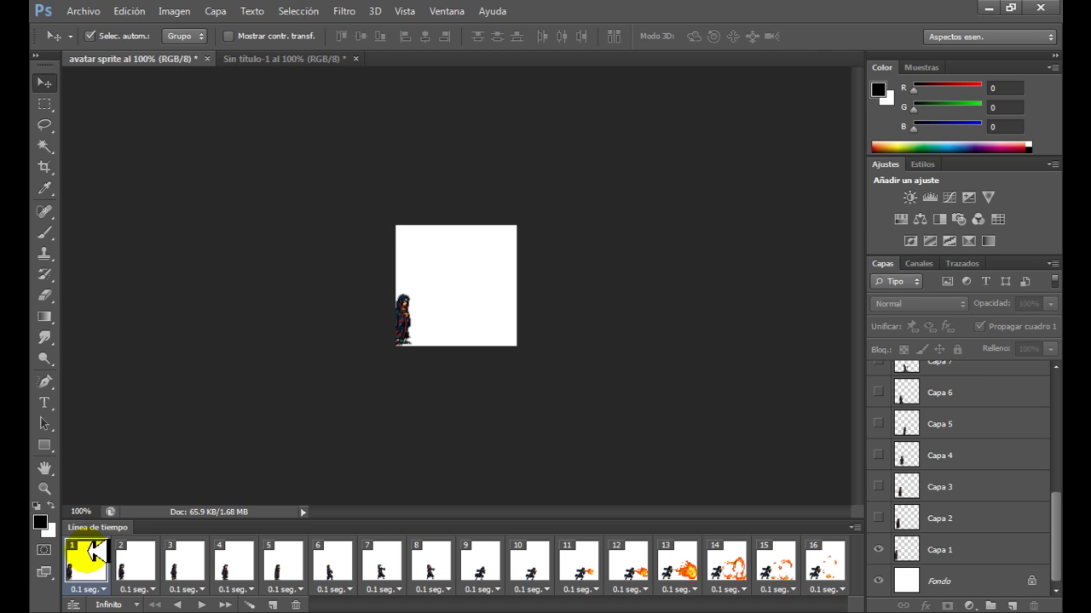
- Play and stop the 16-frame animation preview, then go back to frame 1
left_click(208, 603)
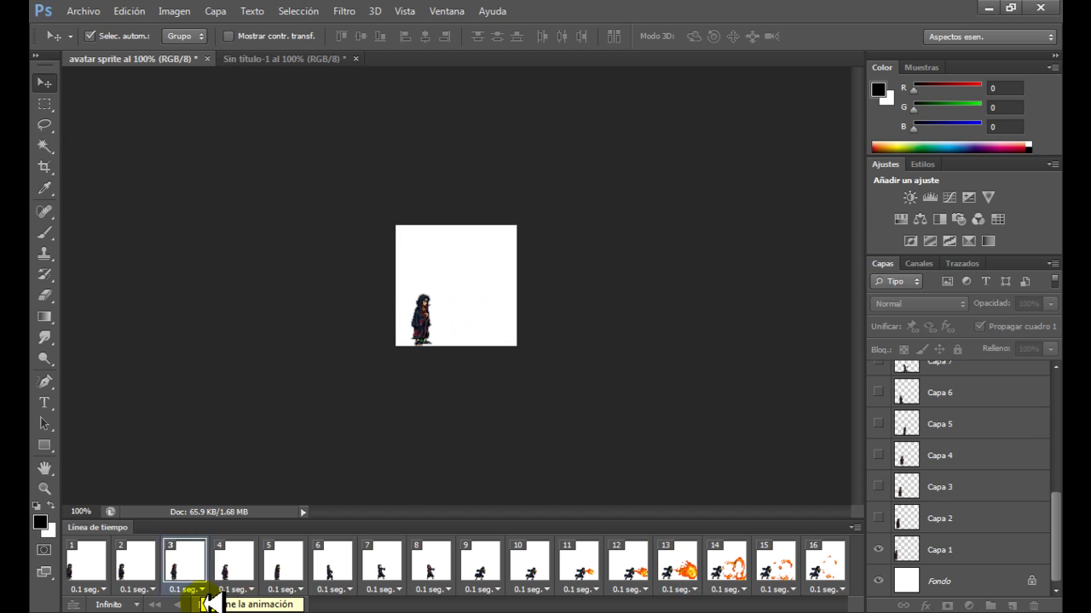
left_click(204, 603)
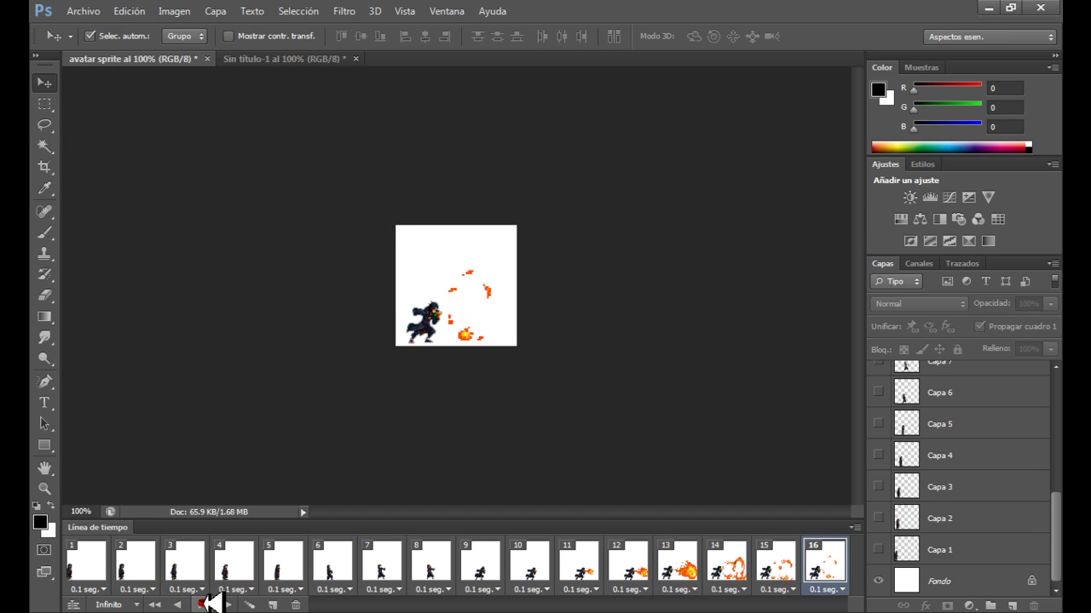
left_click(97, 573)
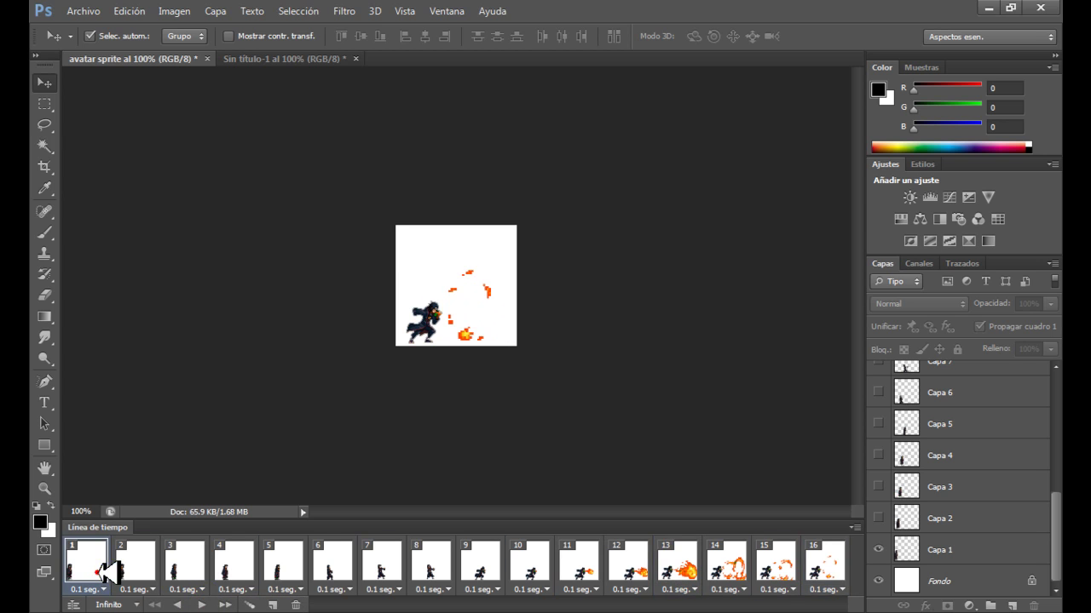
left_click(446, 11)
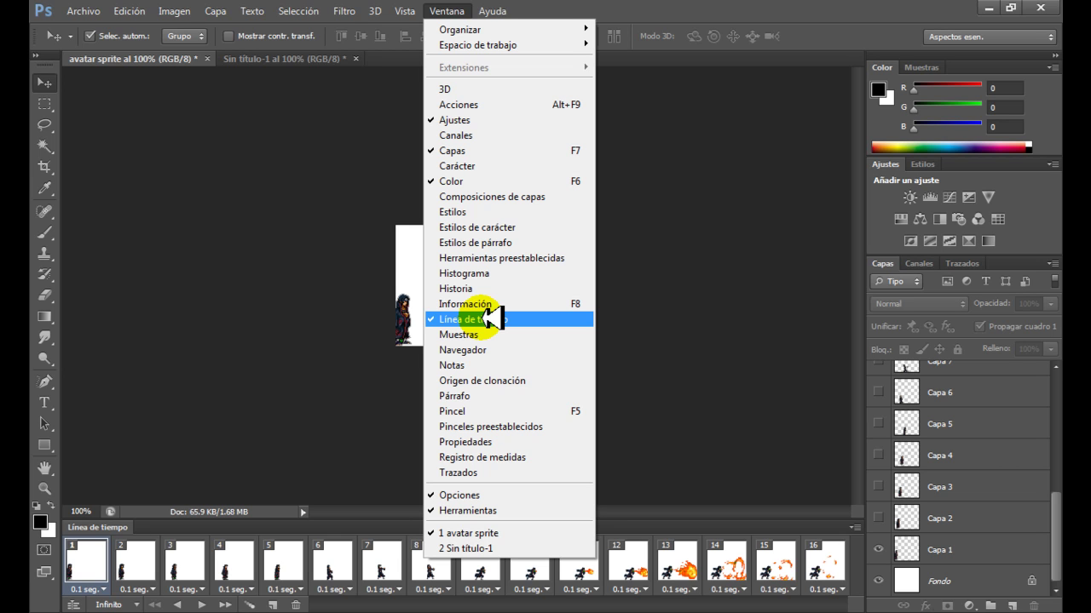
- Make the first standing pose layer, Capa 1, visible in frame 1
left_click(460, 12)
left_click(460, 12)
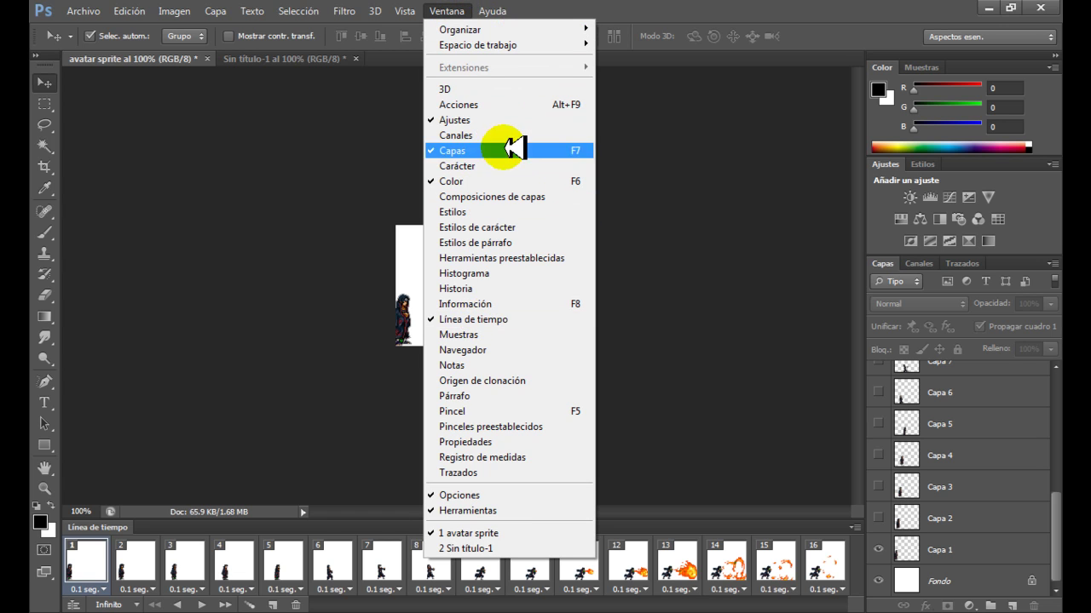
left_click(232, 294)
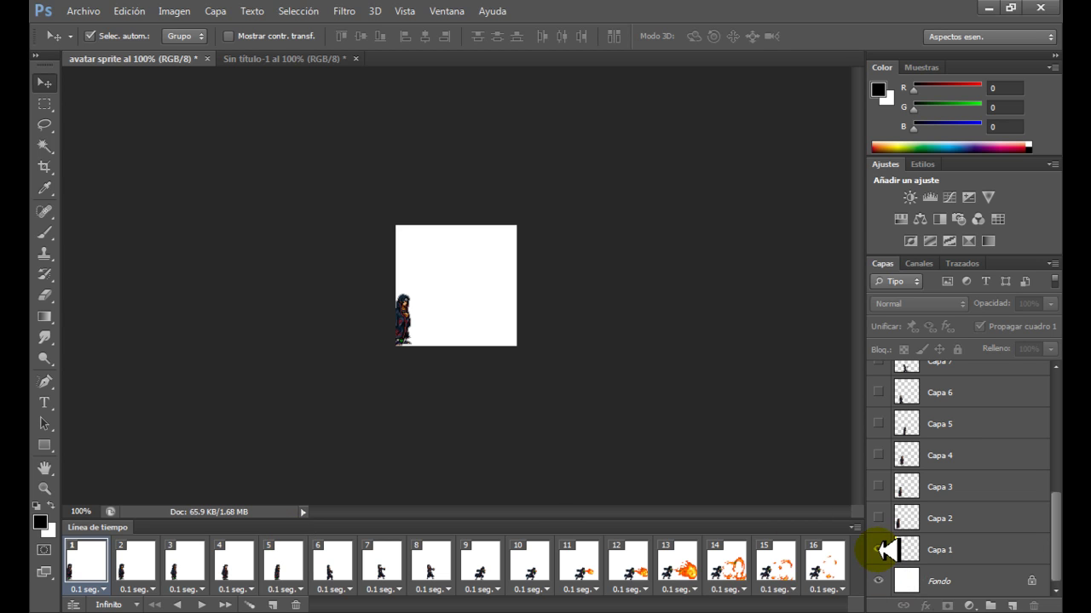
left_click(879, 550)
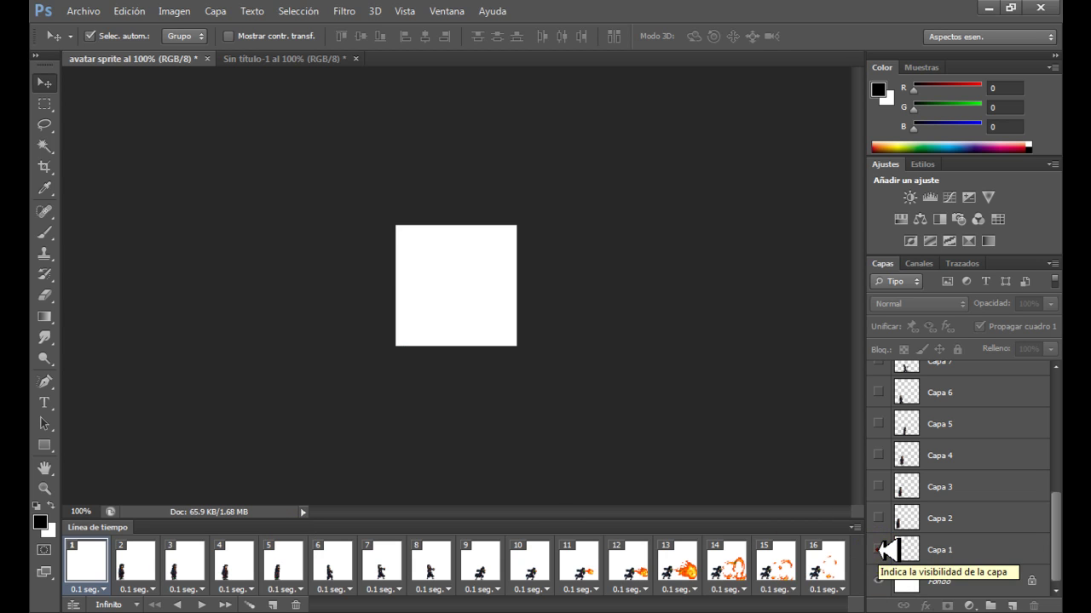
left_click(878, 551)
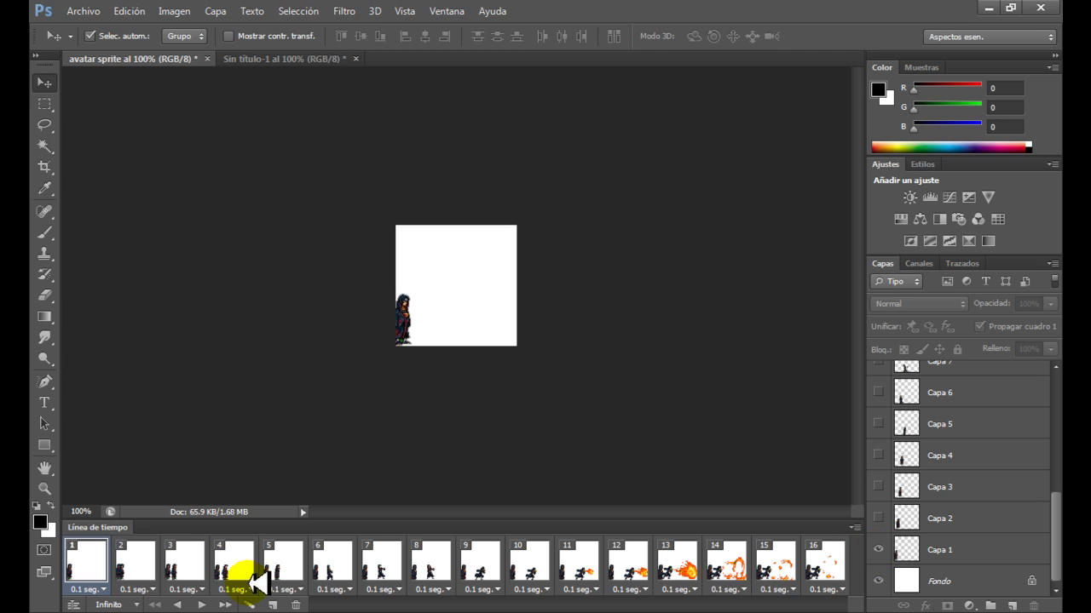
left_click(879, 551)
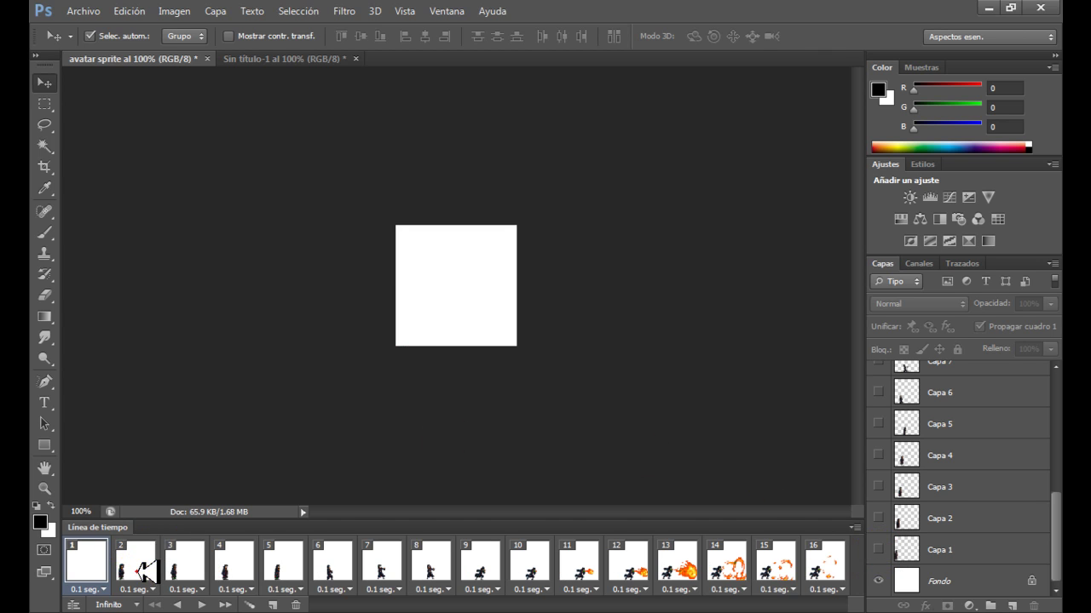
left_click(134, 573)
left_click(178, 581)
left_click(245, 580)
left_click(287, 576)
left_click(90, 547)
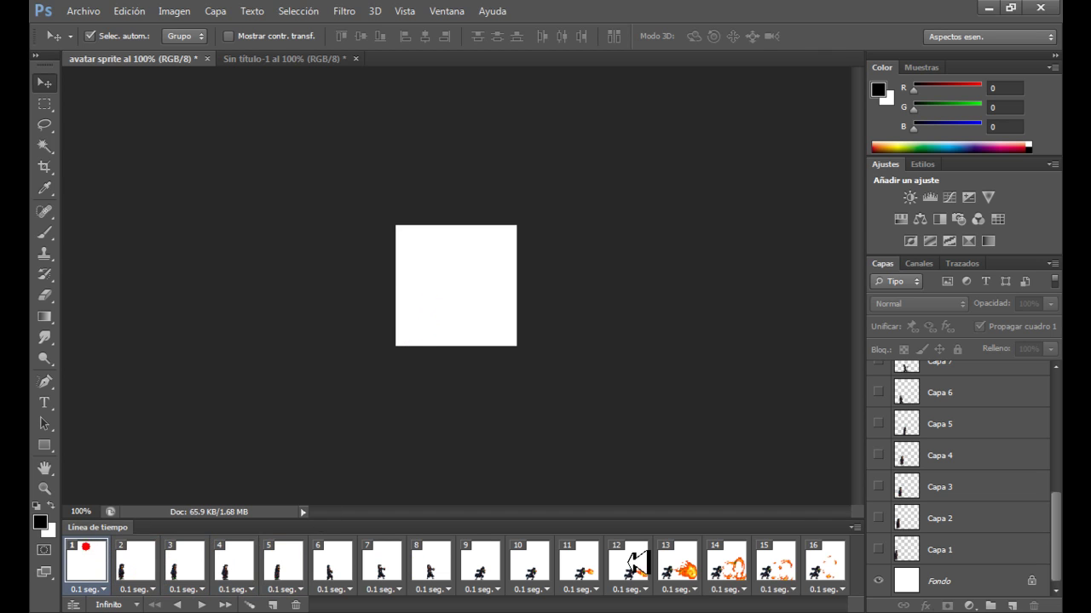
left_click(878, 551)
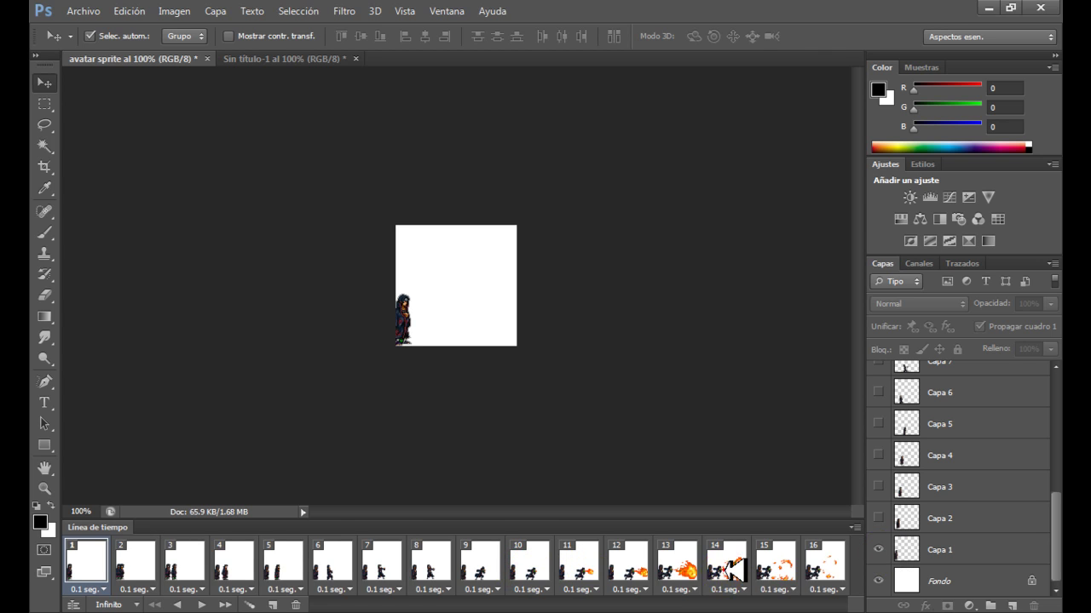
- Hide the first pose layer in frames 2, 3 and 4
left_click(731, 569)
left_click(179, 562)
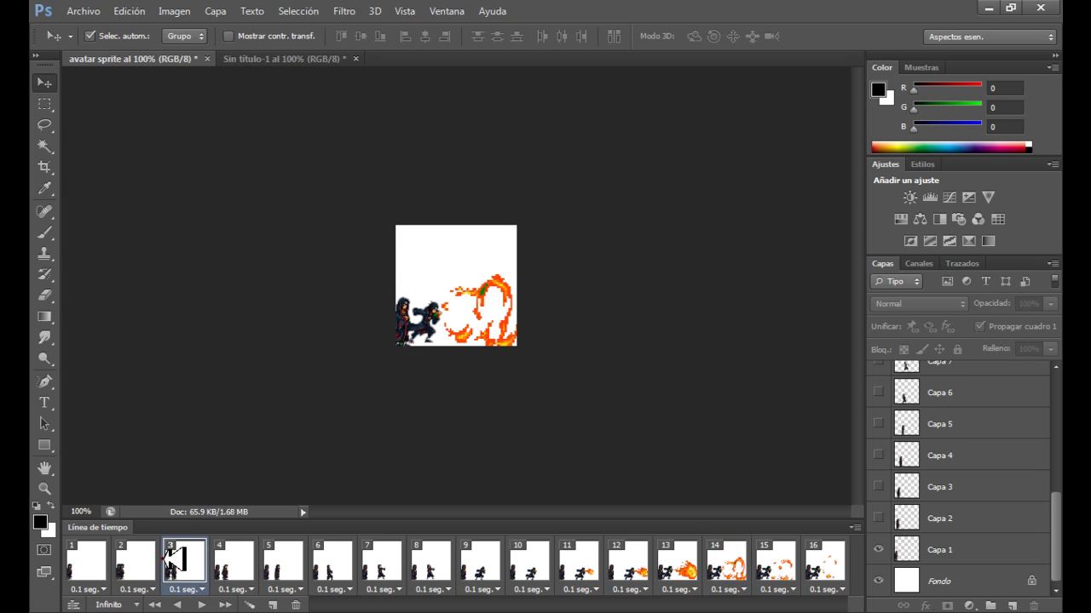
left_click(145, 559)
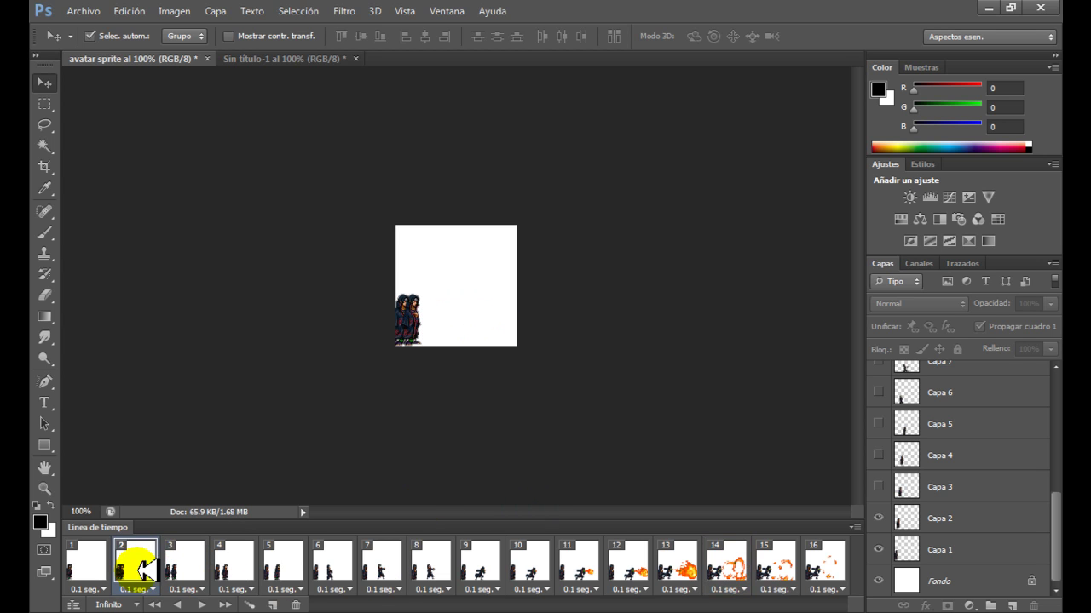
left_click(878, 550)
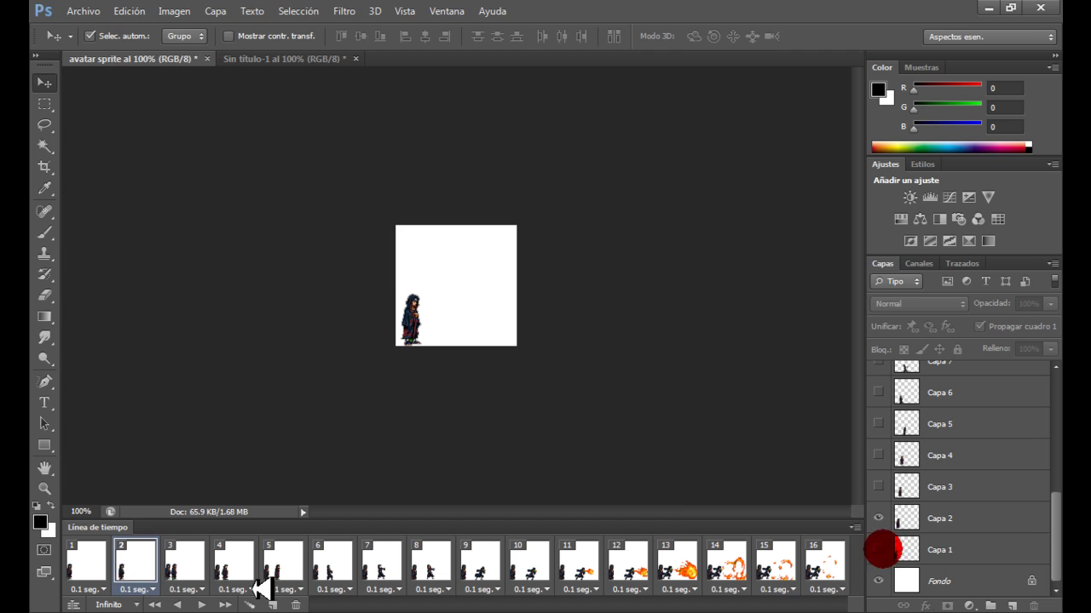
left_click(182, 562)
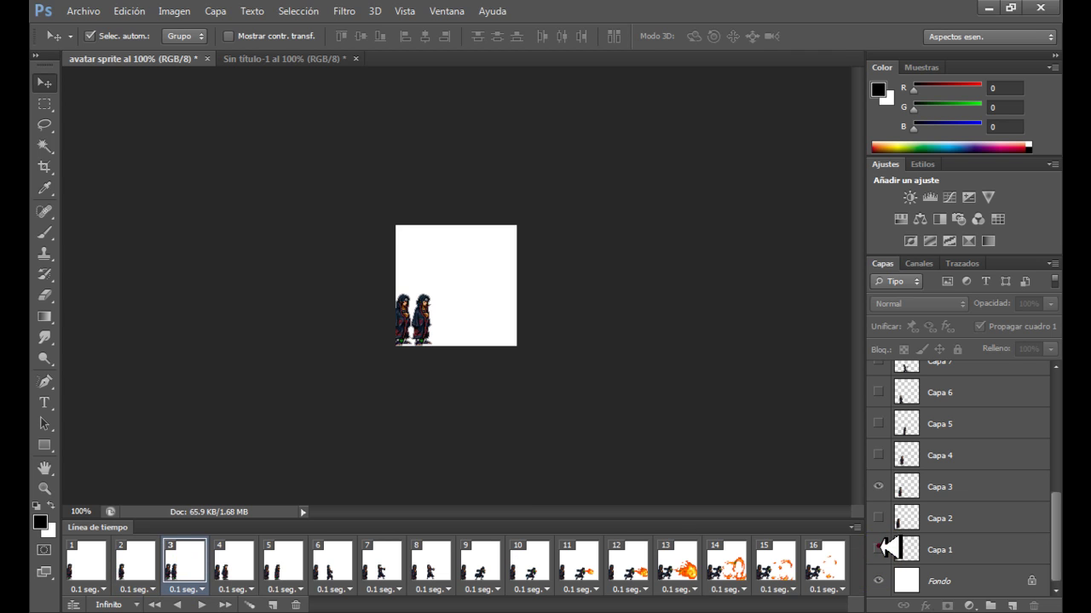
left_click(878, 548)
left_click(182, 567)
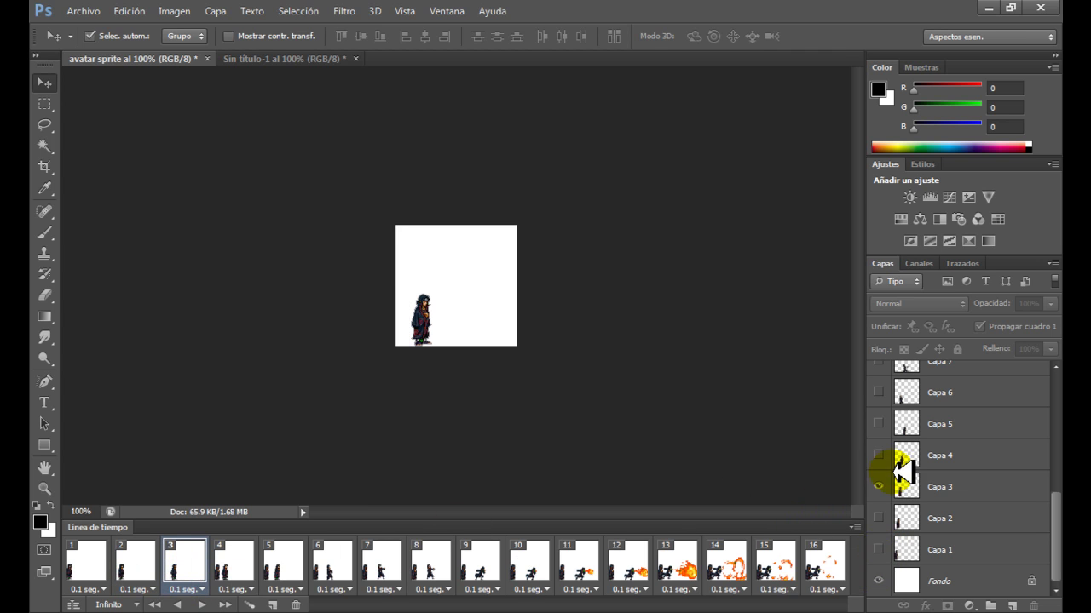
left_click(228, 573)
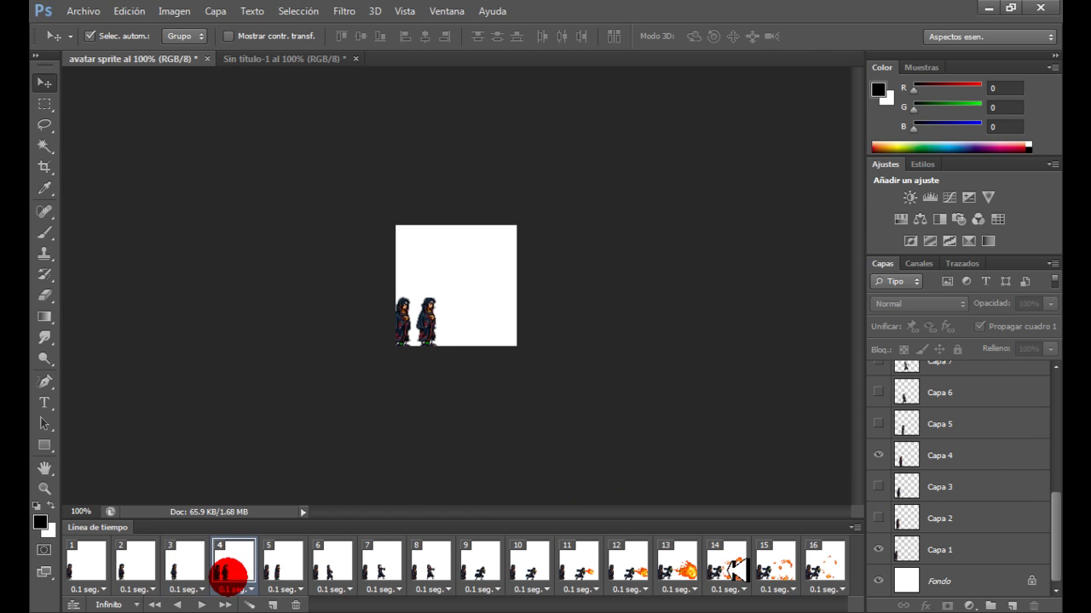
left_click(879, 549)
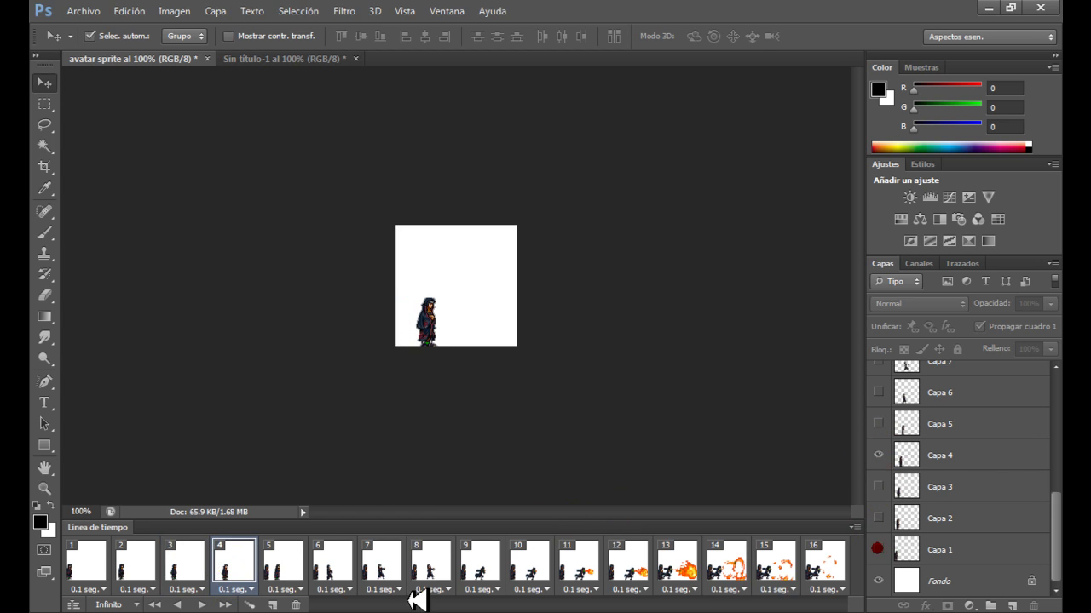
- Step through frames 5 to 16 to check each frame's own pose
left_click(286, 554)
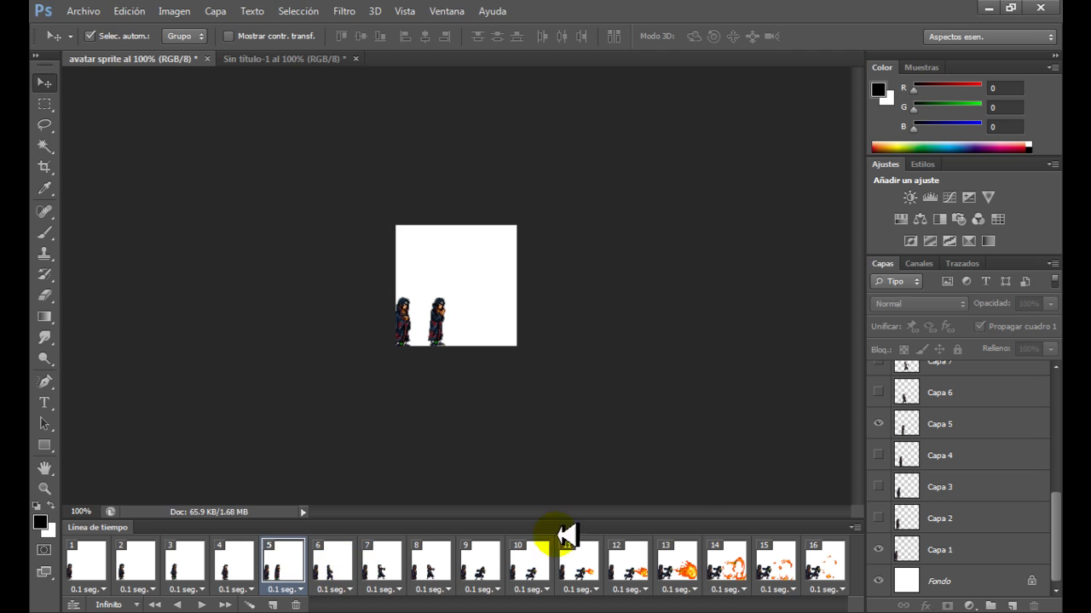
left_click(328, 558)
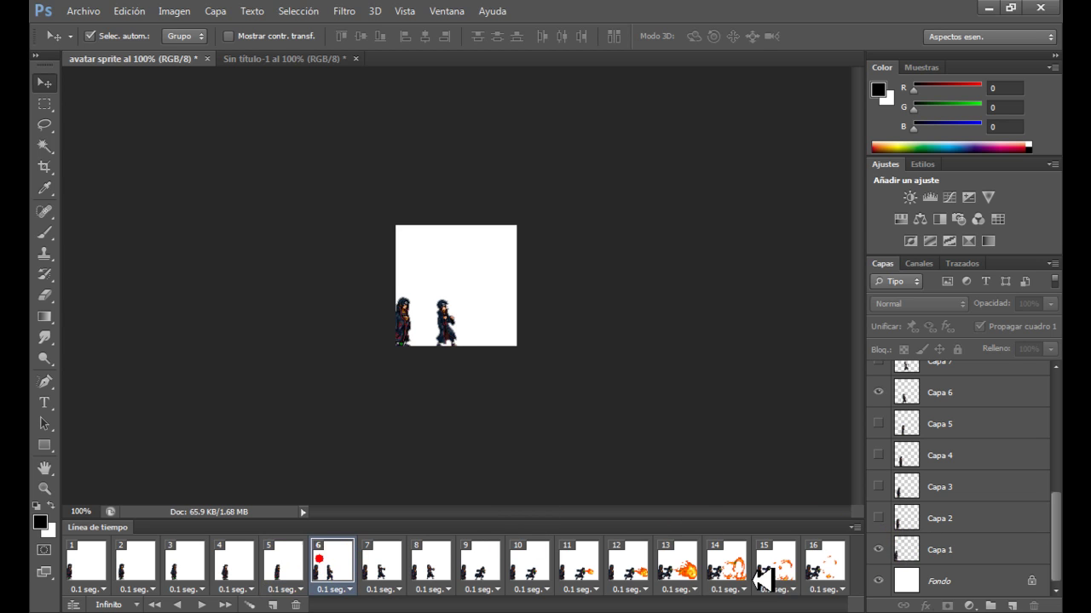
left_click(389, 560)
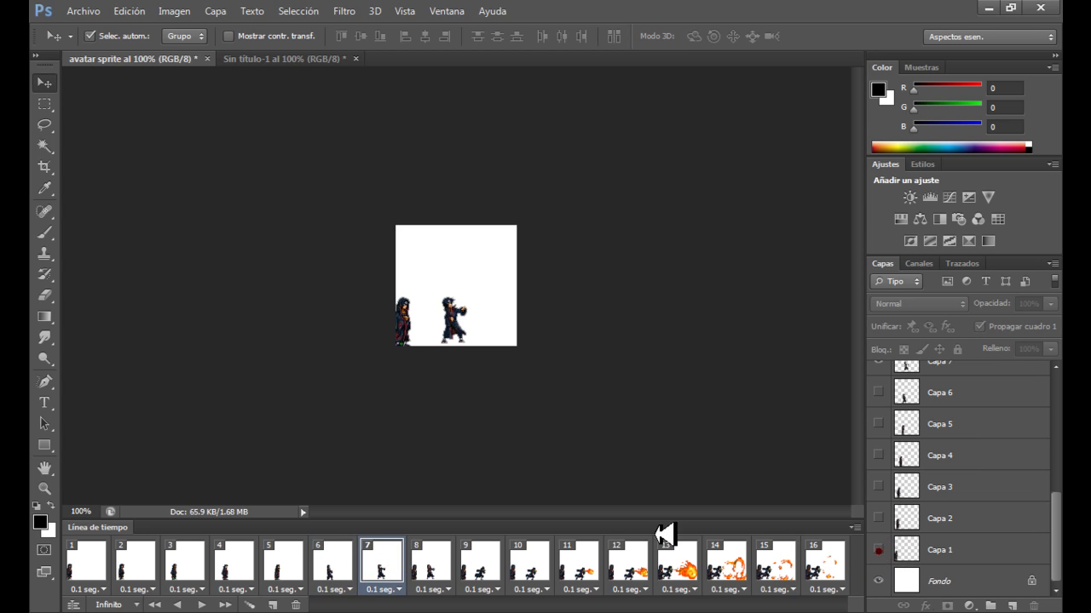
left_click(431, 560)
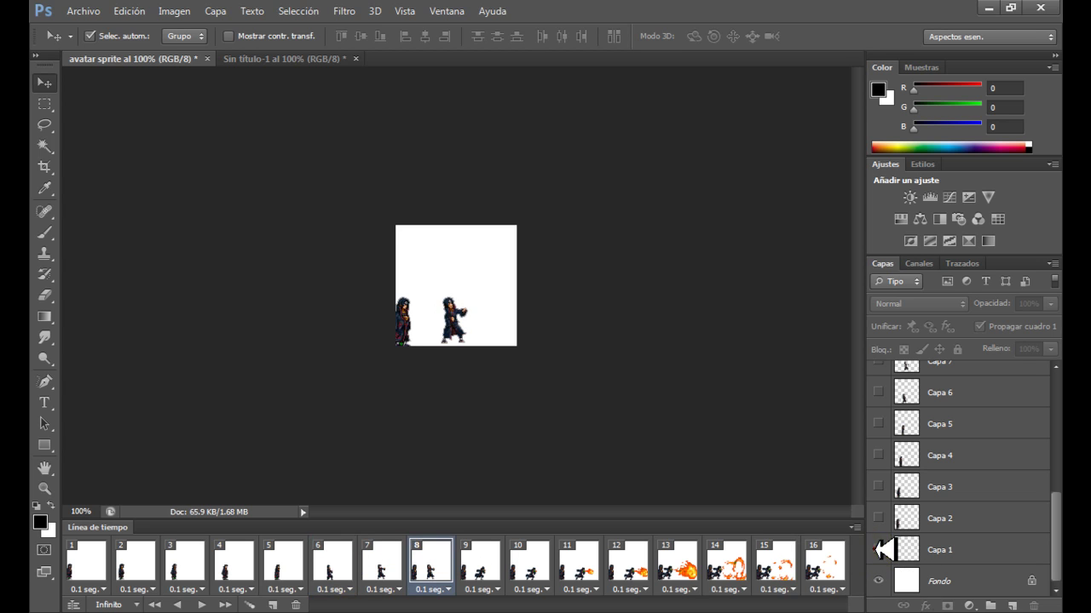
left_click(498, 565)
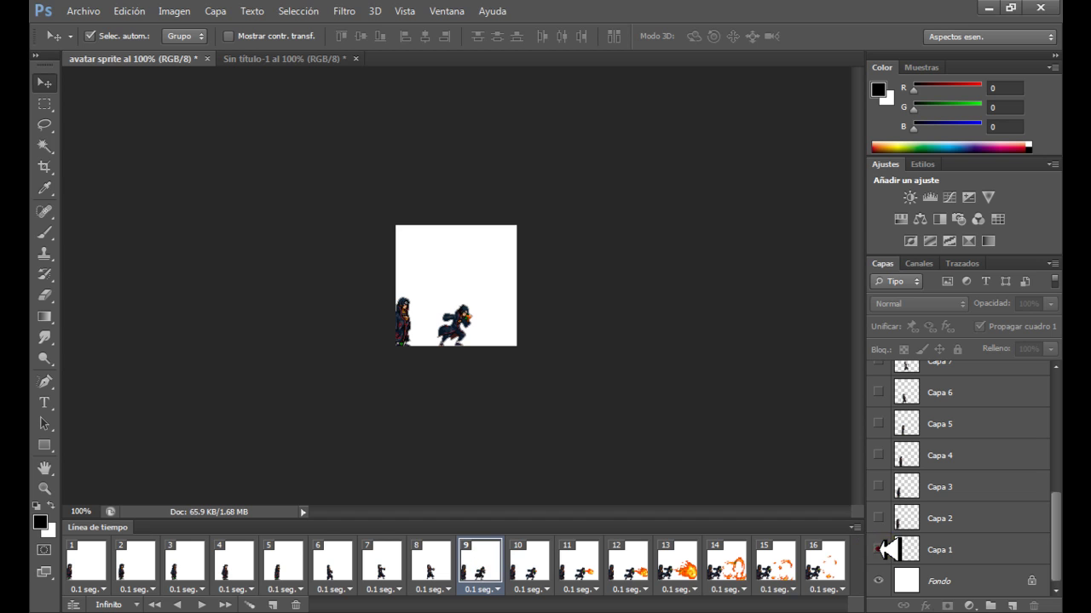
left_click(545, 589)
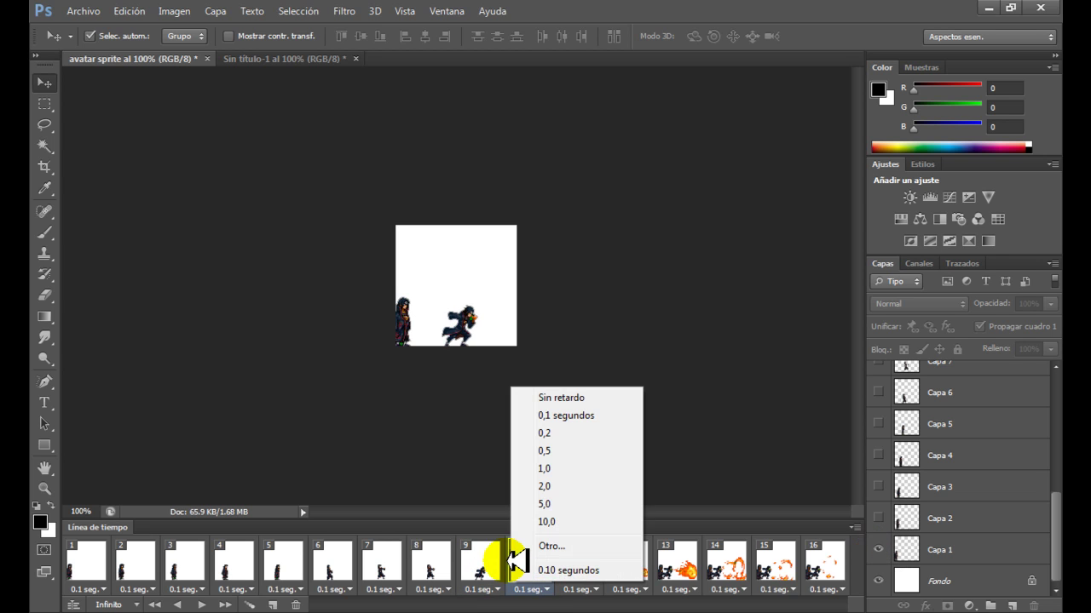
left_click(453, 467)
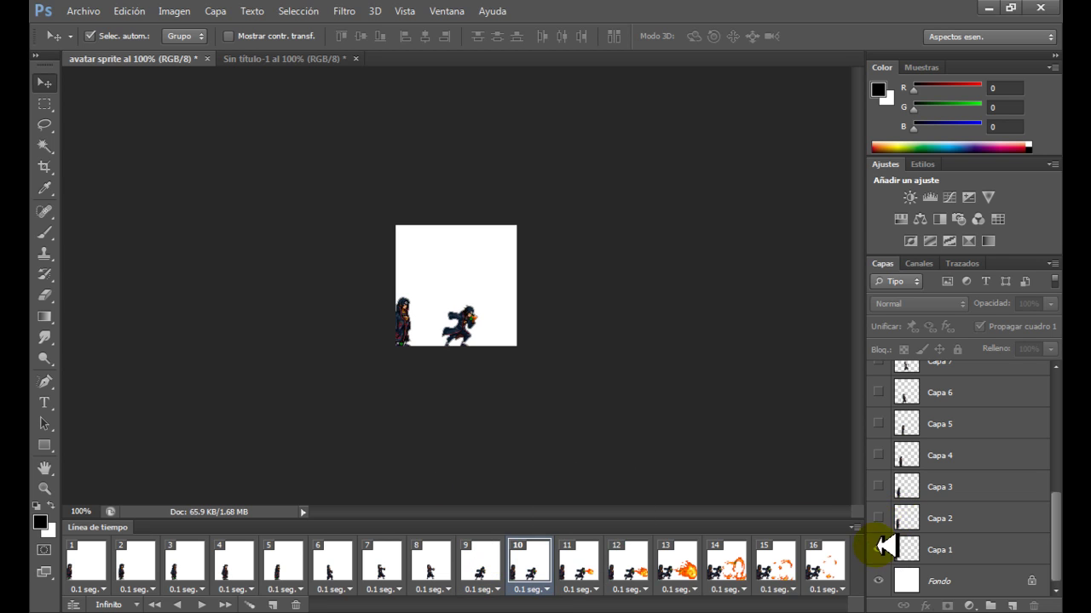
left_click(575, 572)
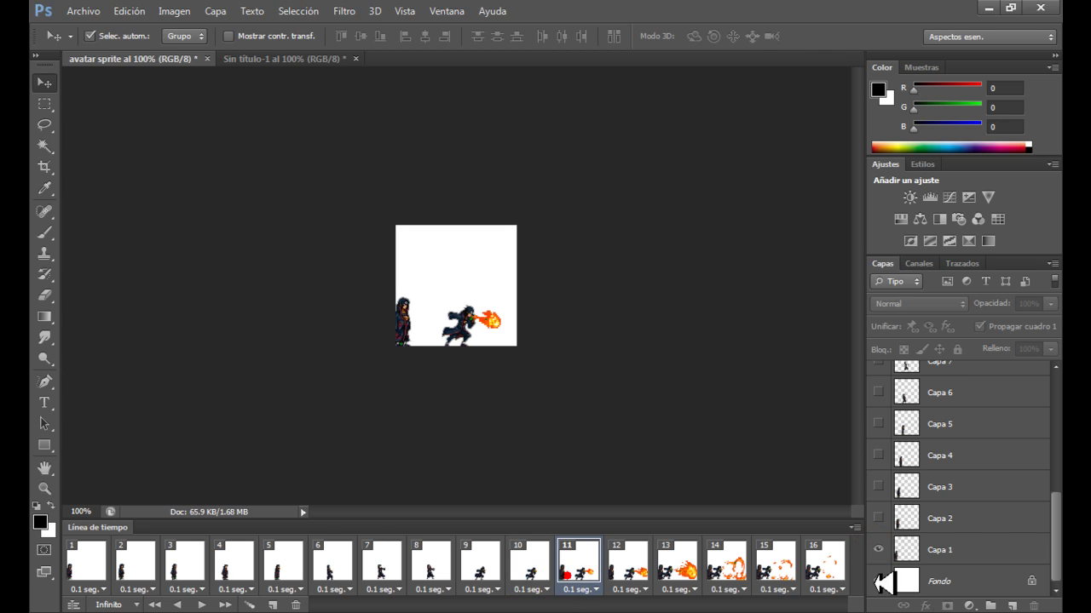
left_click(629, 572)
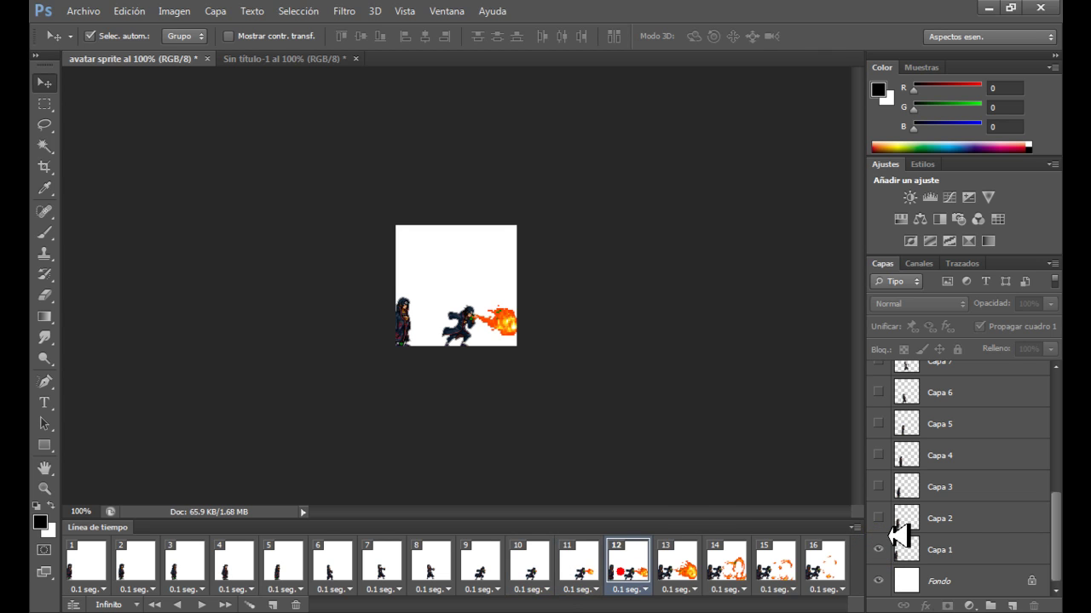
left_click(678, 563)
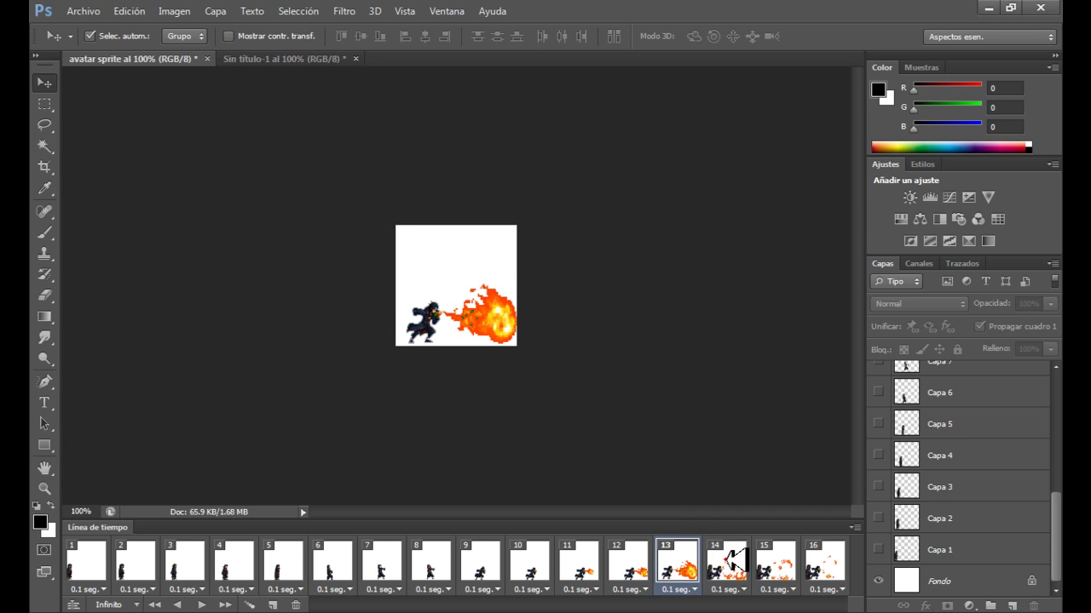
left_click(726, 560)
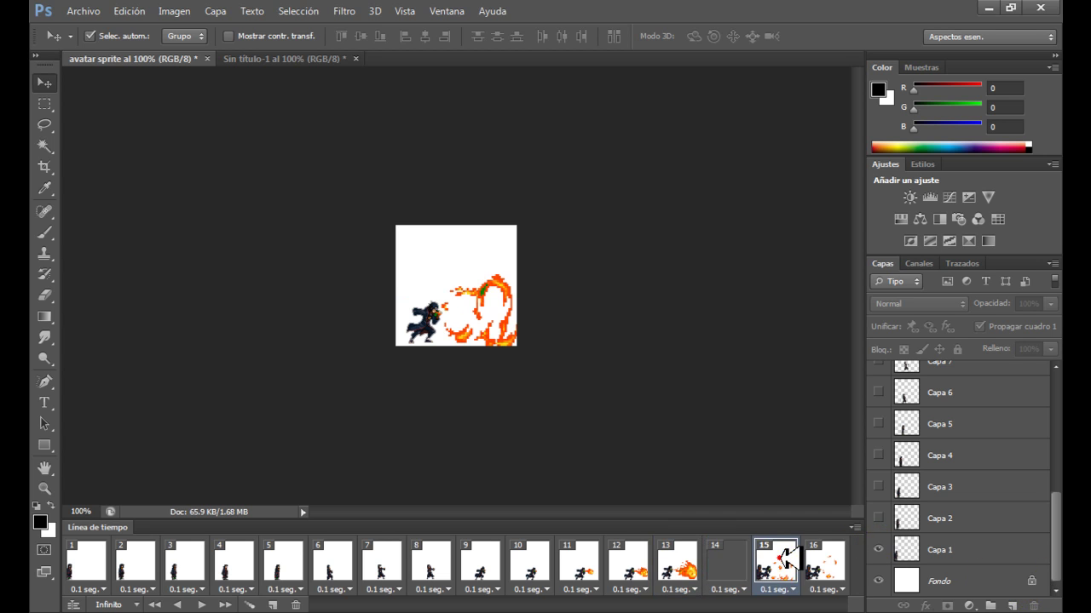
left_click(776, 558)
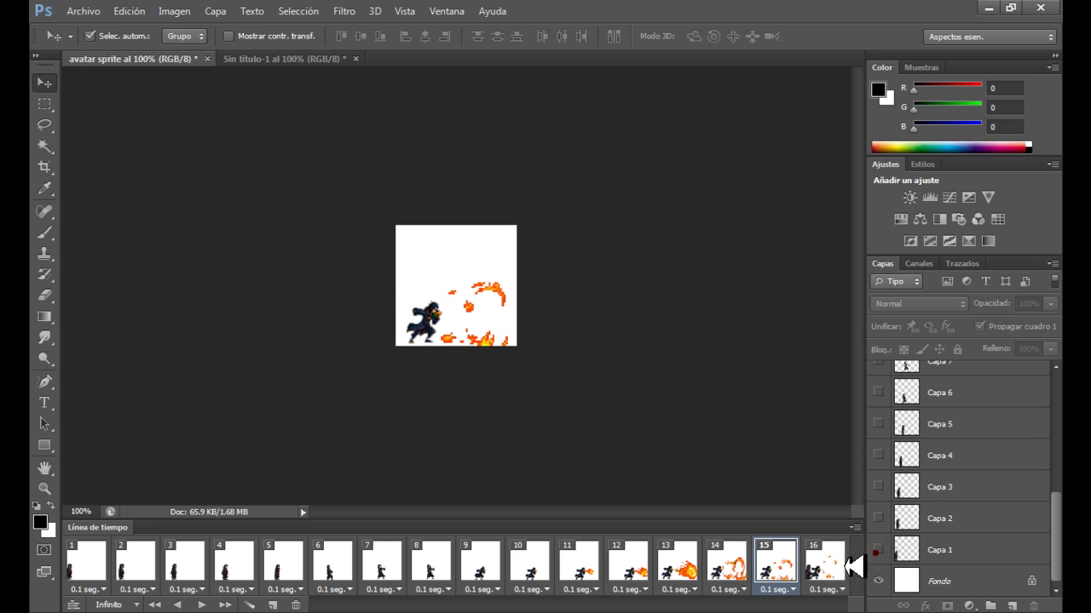
left_click(830, 564)
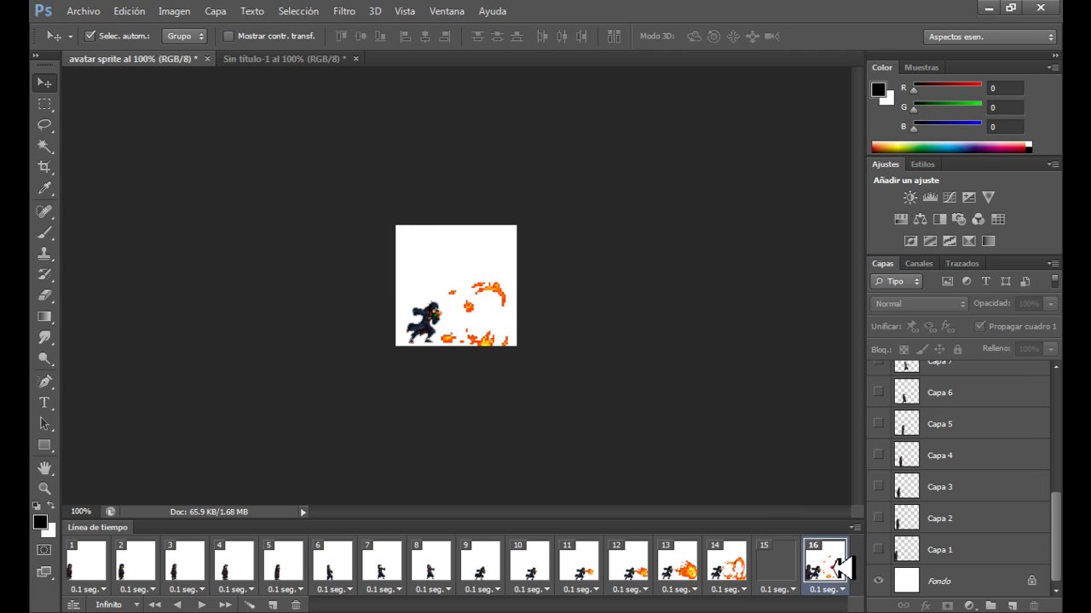
left_click(880, 549)
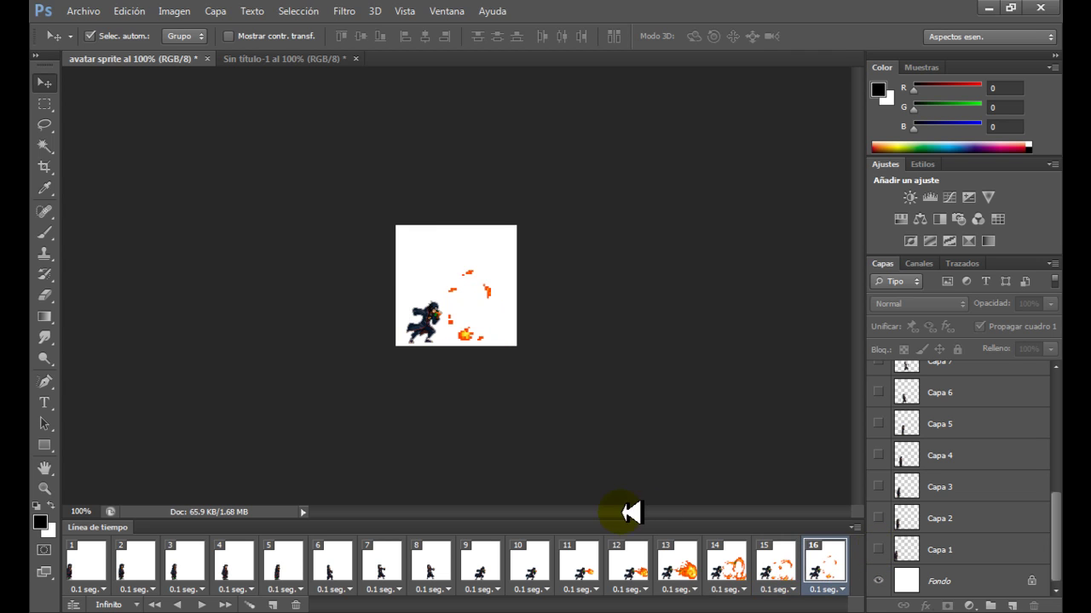
- Convert the locked white Fondo background into editable layer Capa 0
left_click(86, 566)
double_click(937, 579)
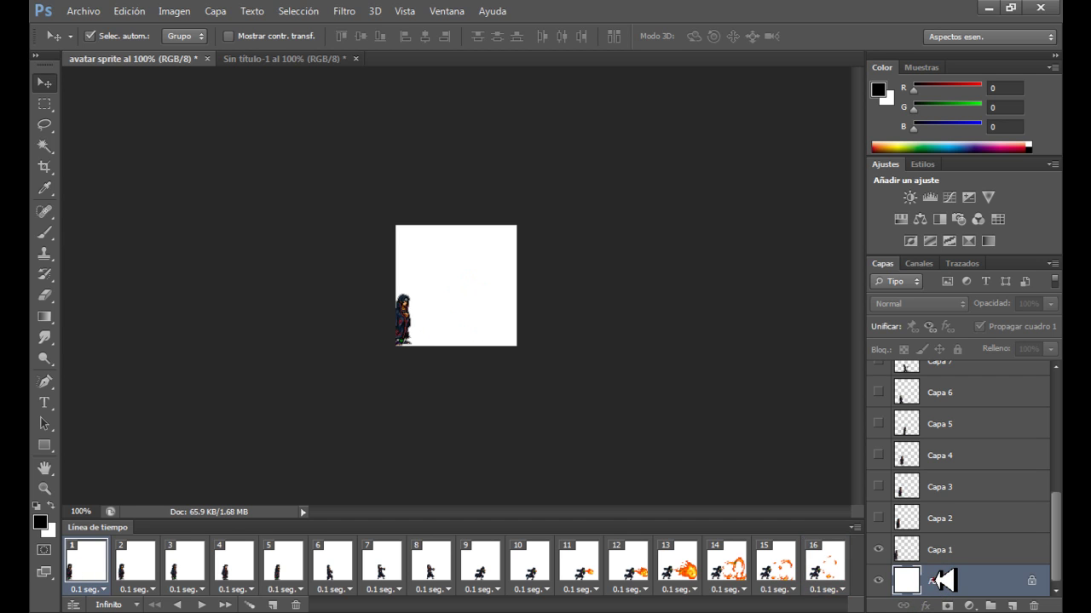
left_click(686, 198)
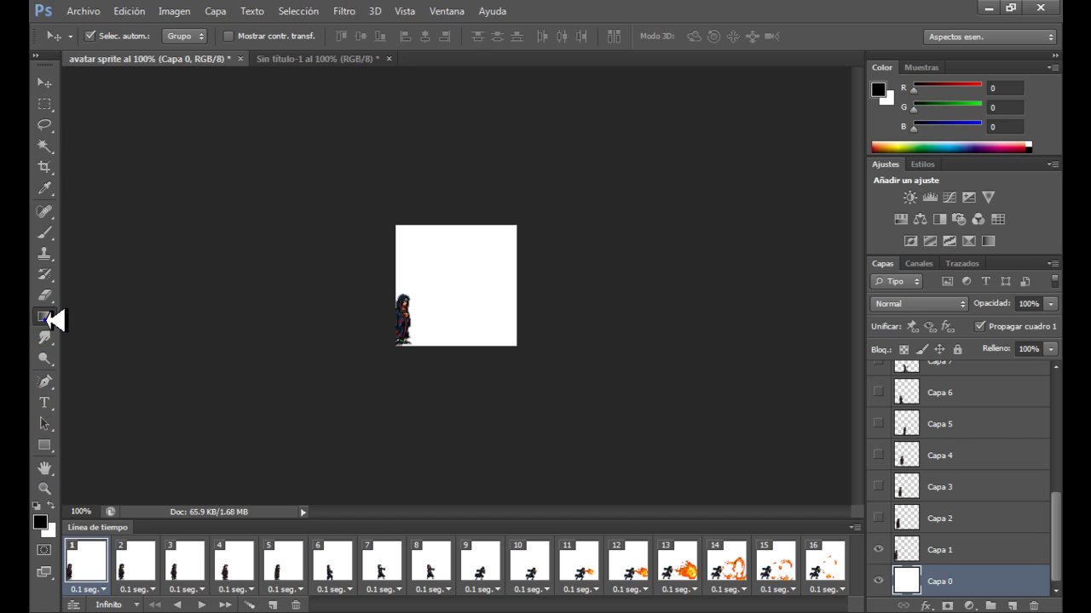
- Fill the background with dark red #821111 using the Paint Bucket
left_click_drag(53, 320, 96, 339)
left_click(96, 337)
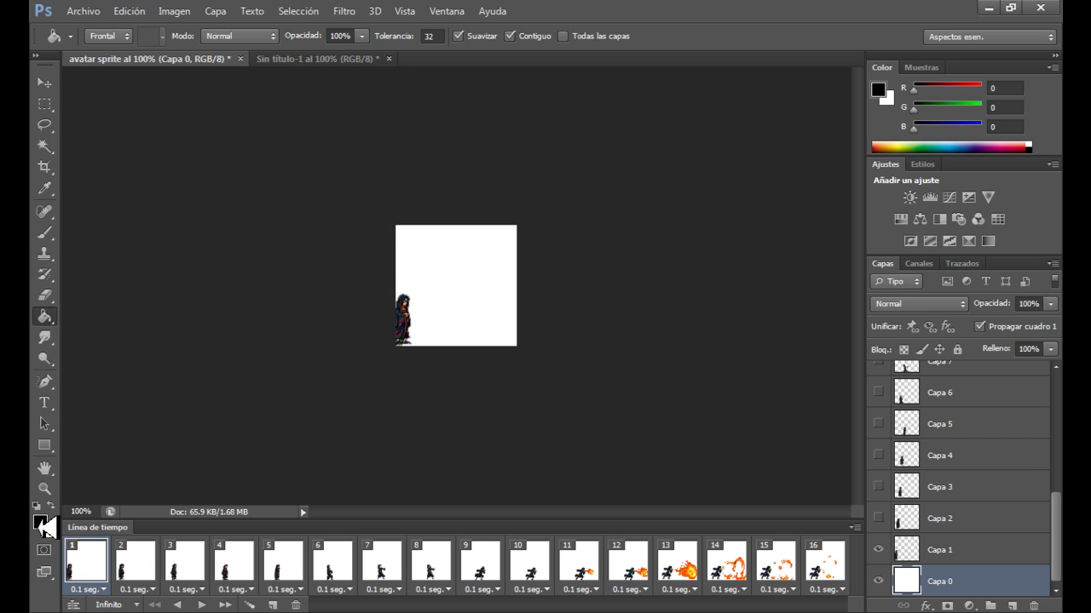
left_click(40, 523)
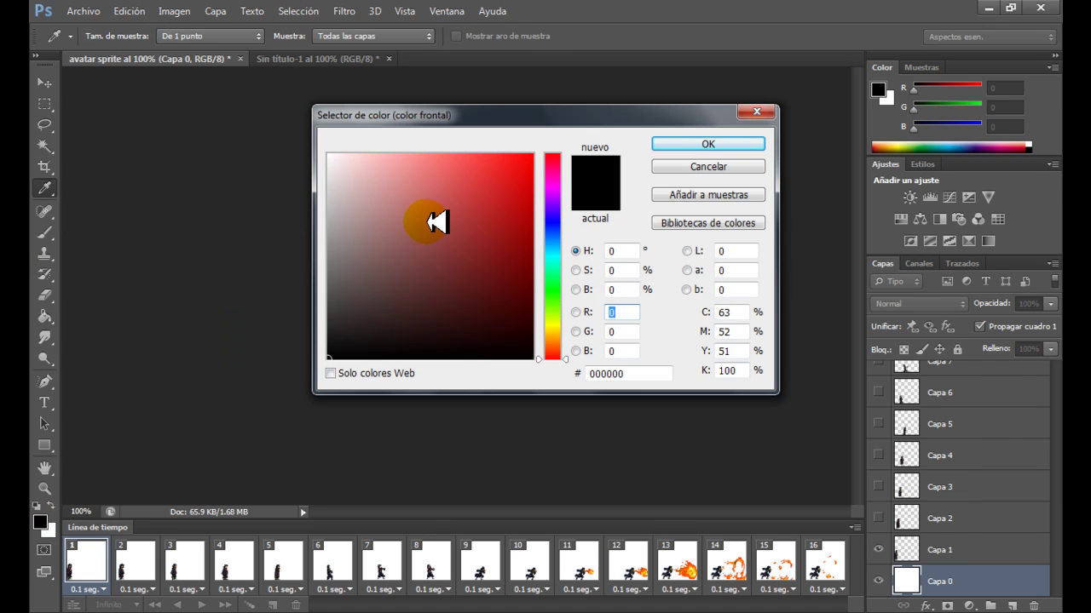
left_click_drag(529, 173, 505, 255)
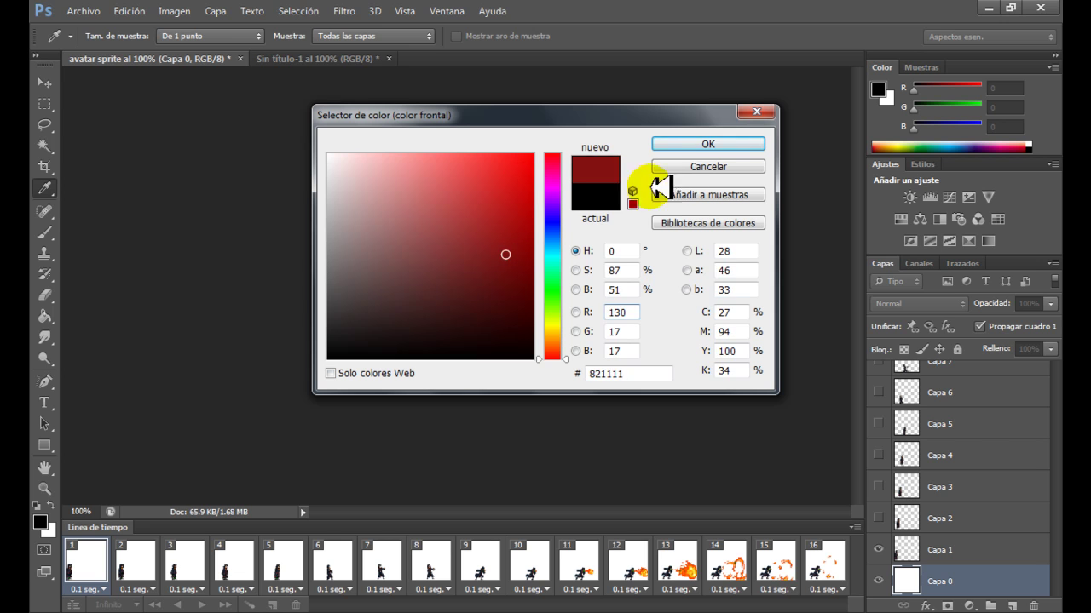
left_click(691, 144)
left_click(498, 294)
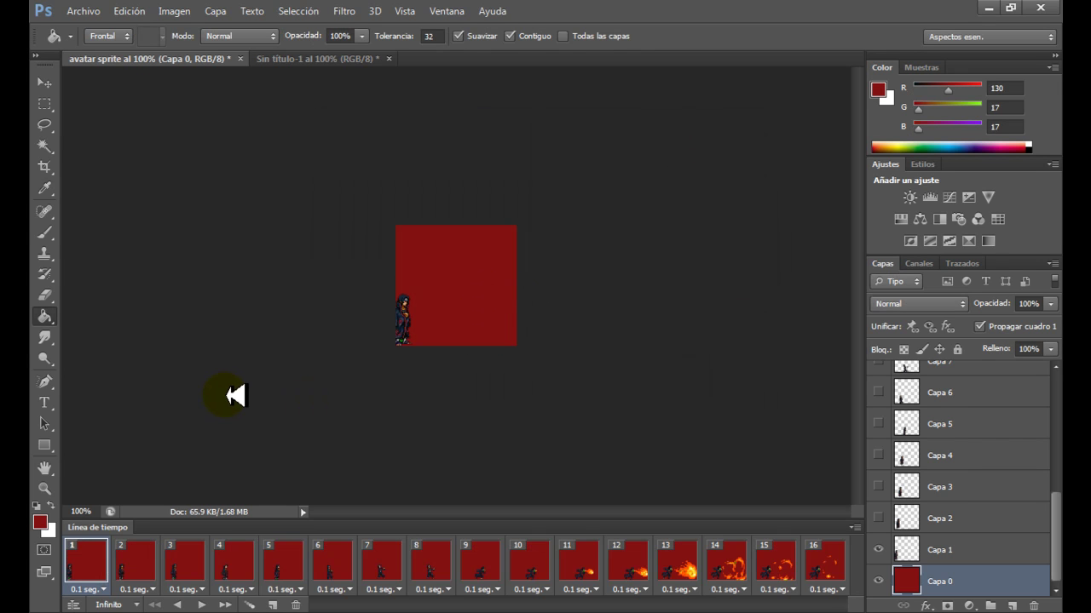
- Preview the animation, then add a new empty layer above Capa 16 on frame 16
left_click(45, 83)
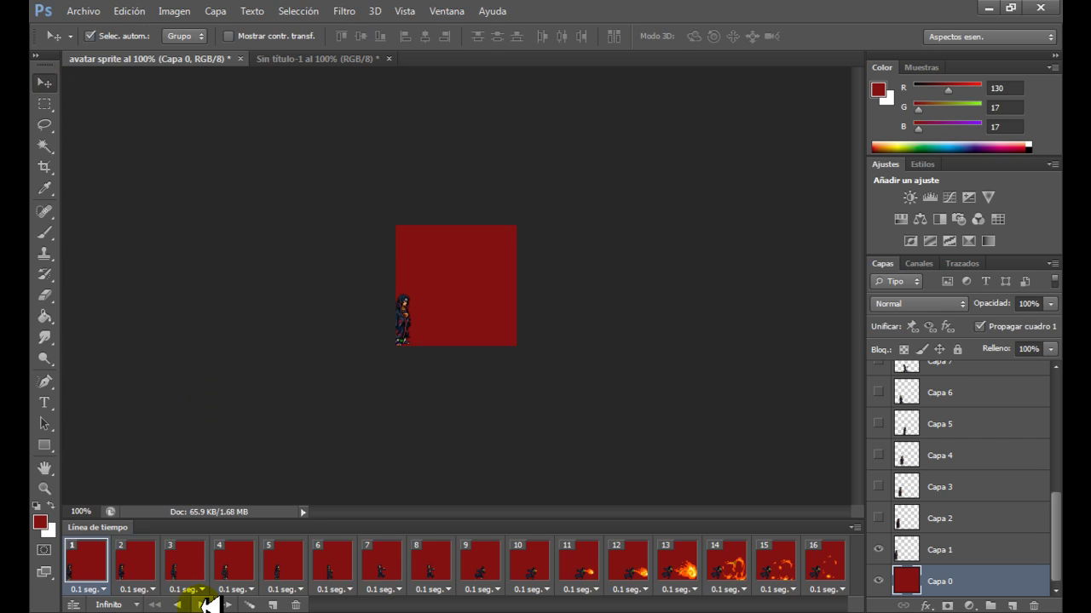
left_click(207, 605)
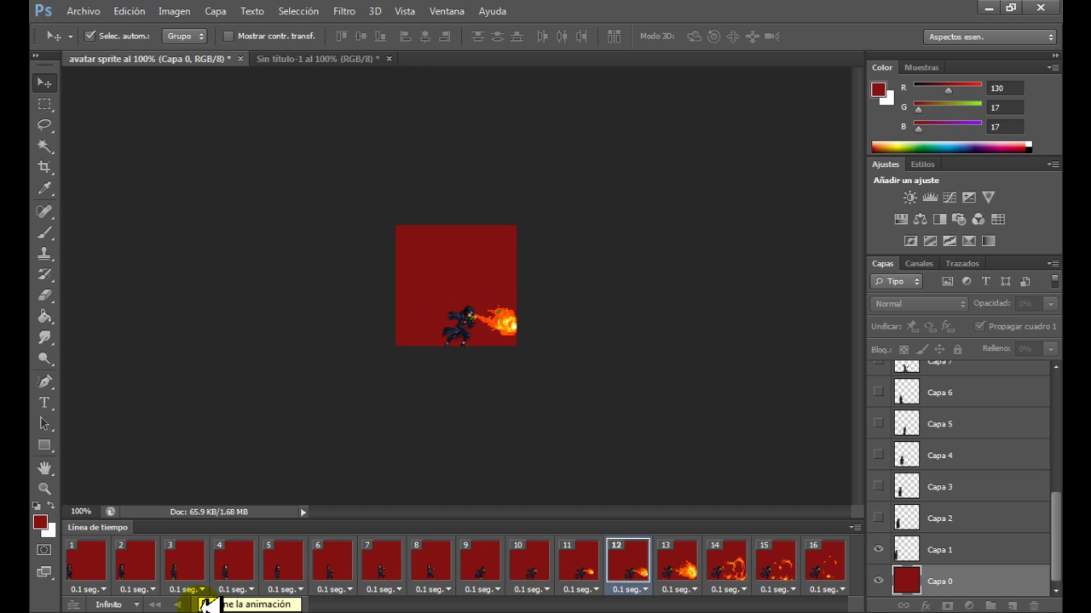
left_click(207, 604)
left_click(827, 562)
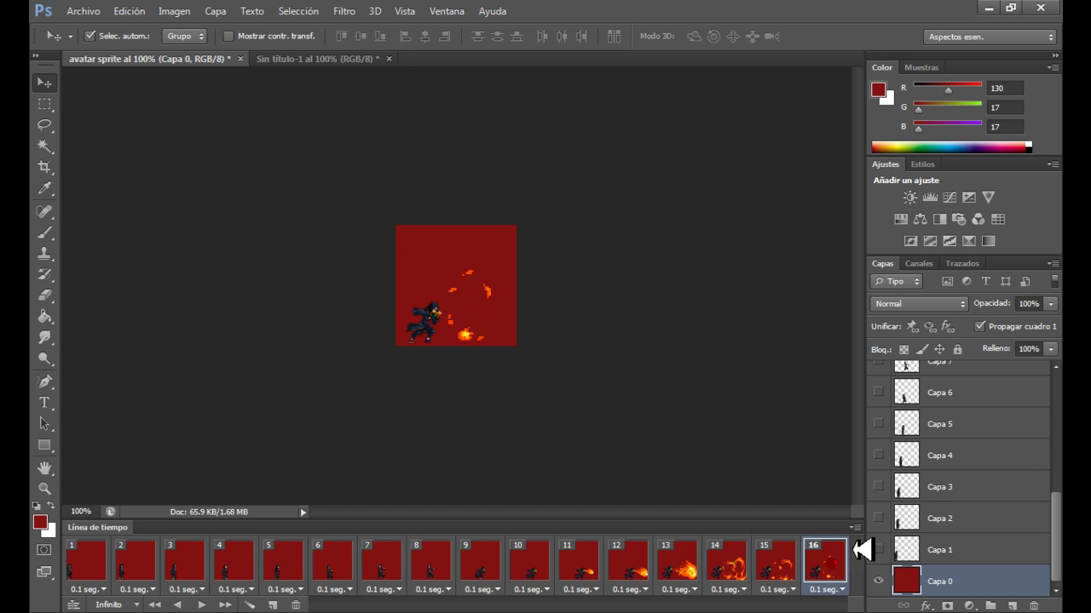
left_click_drag(1061, 548, 1059, 425)
left_click(1033, 379)
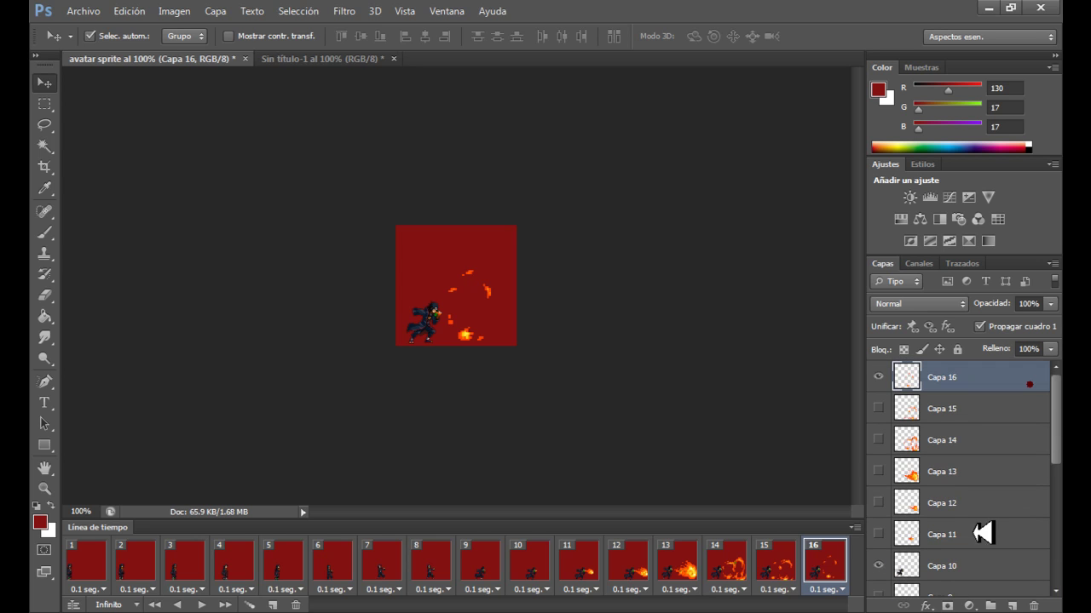
left_click(1016, 601)
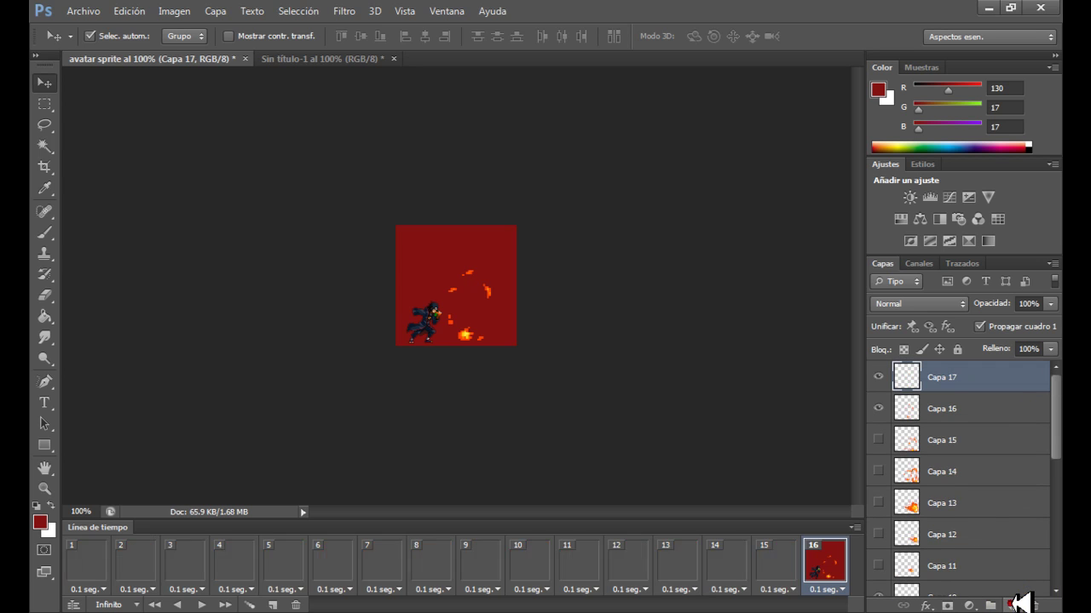
- Duplicate frame 16 as frame 17 and make Capa 17 the active layer
left_click(274, 605)
left_click(878, 408)
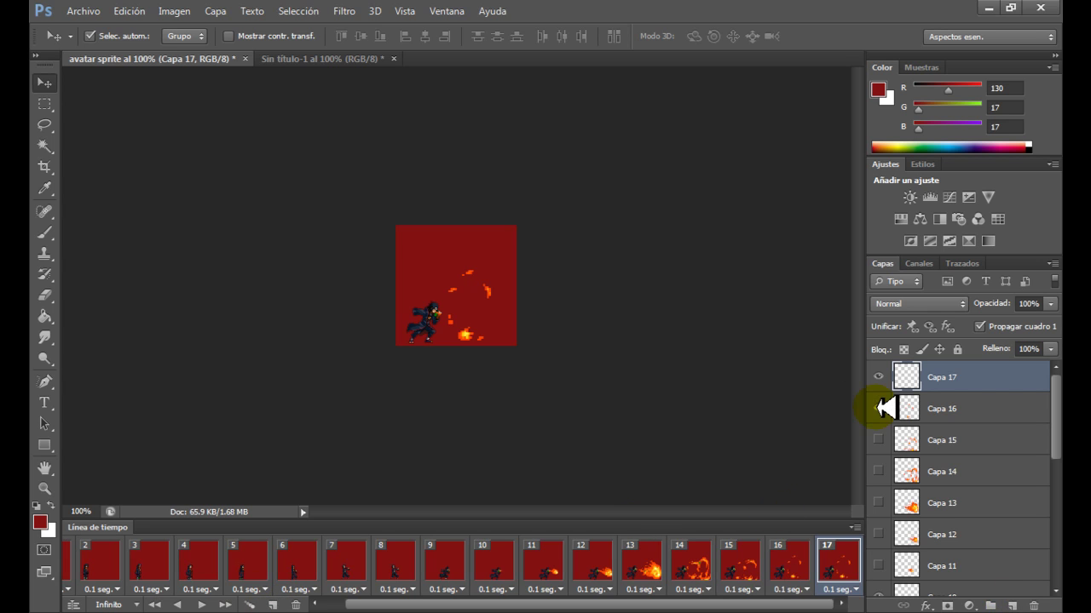
left_click(912, 381)
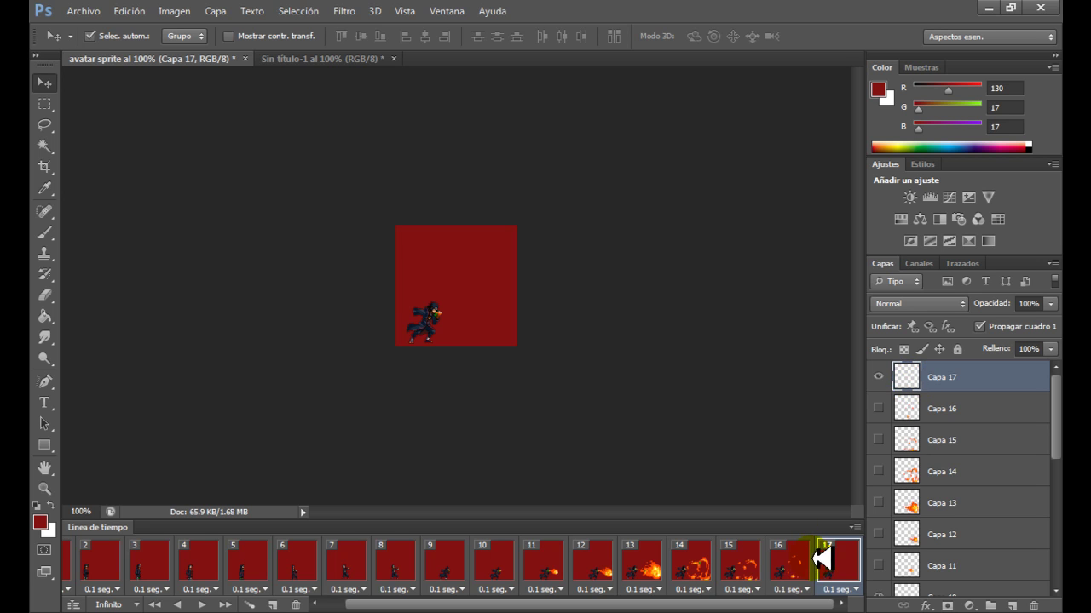
left_click(878, 408)
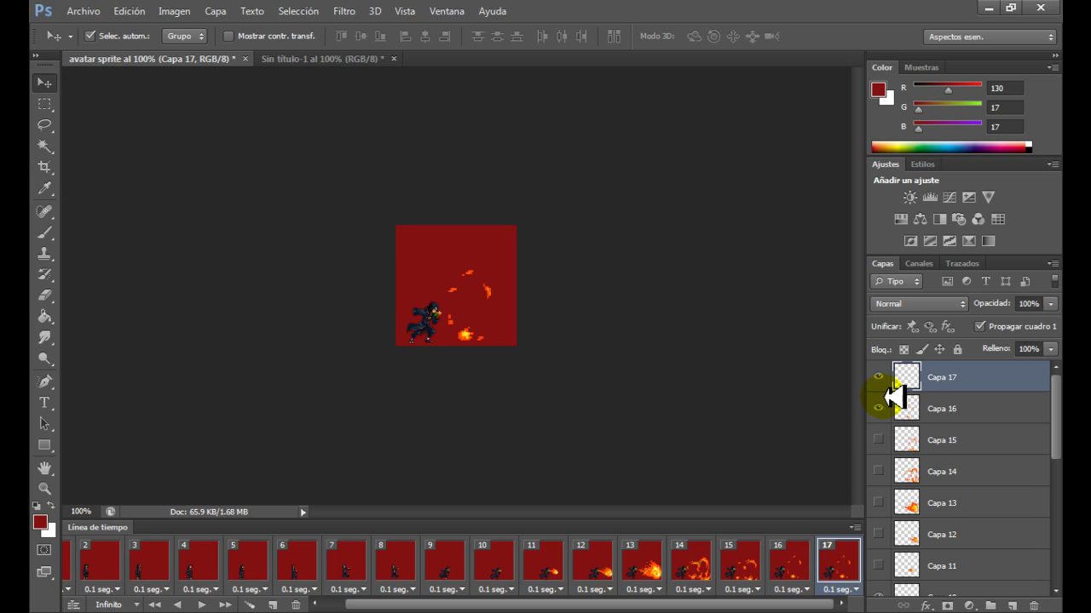
left_click(909, 378)
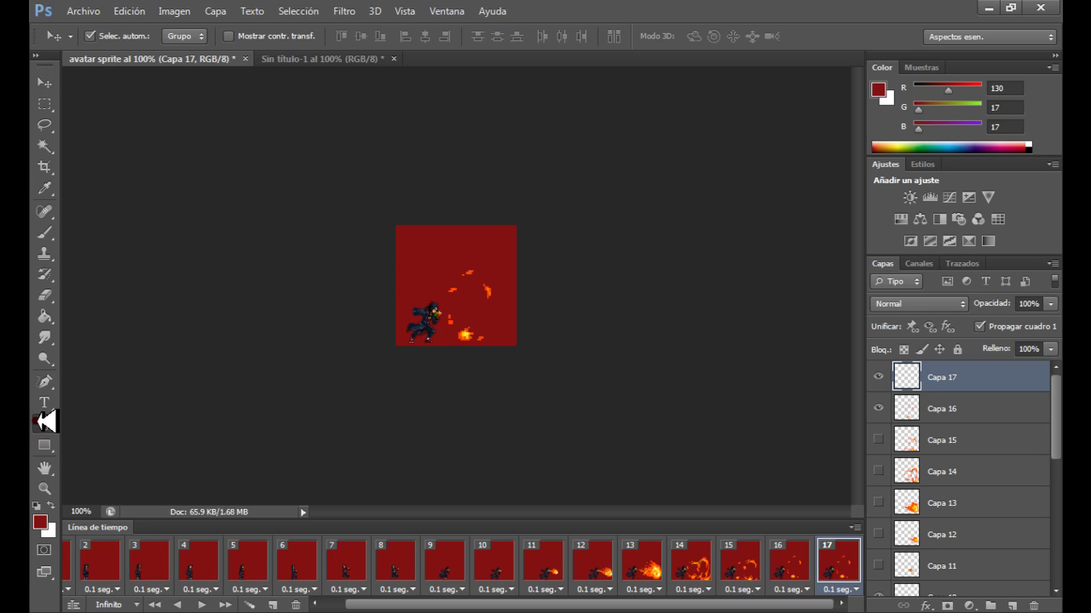
left_click(47, 407)
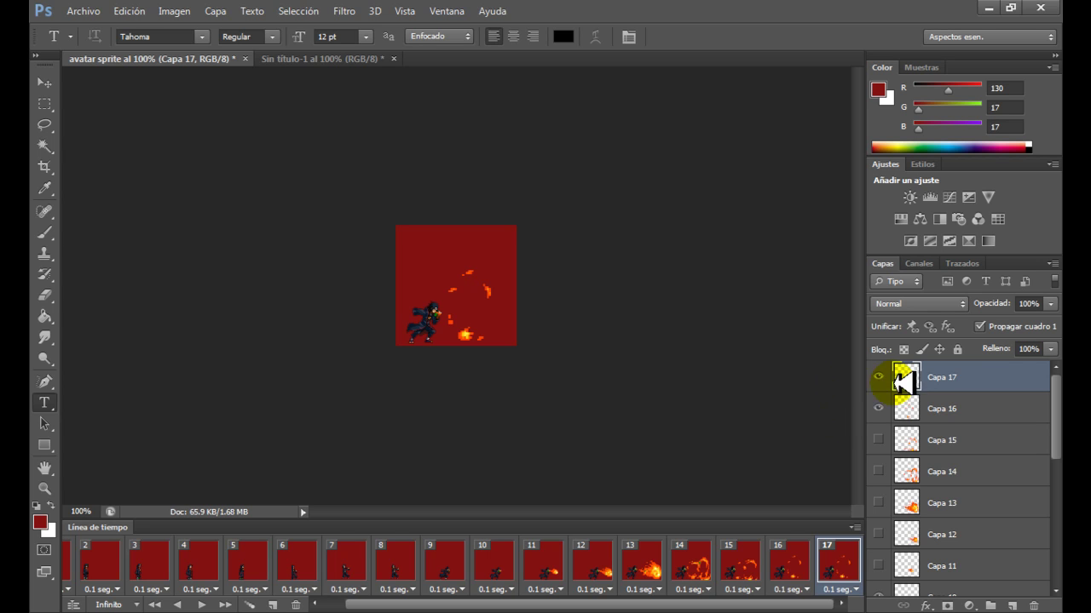
- Hide Capa 16 and add 'By cristian' text in Old English Text MT
left_click(877, 409)
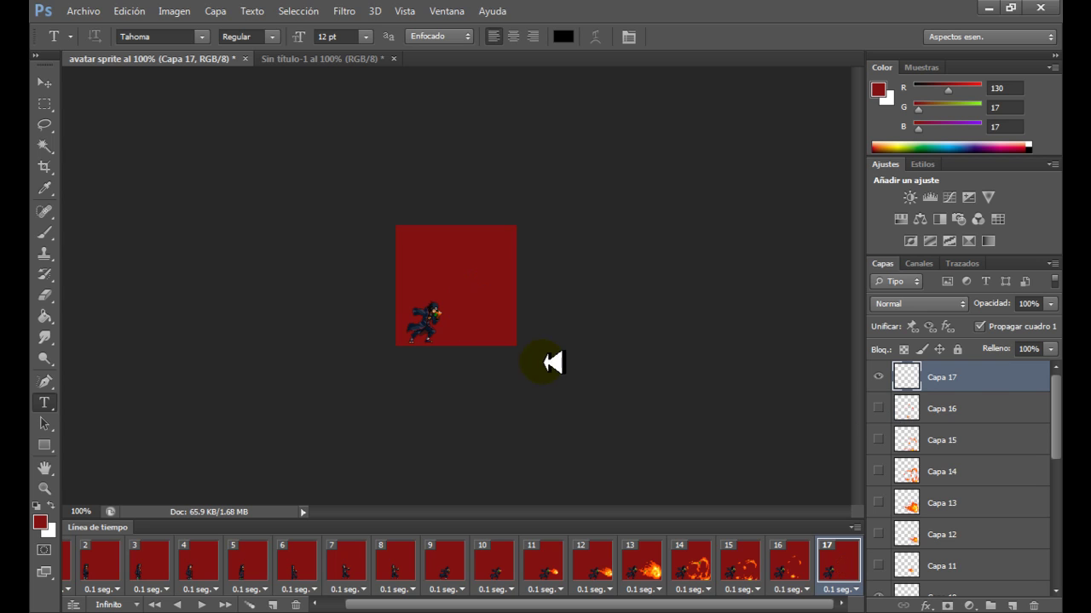
left_click(449, 281)
type("By cristian")
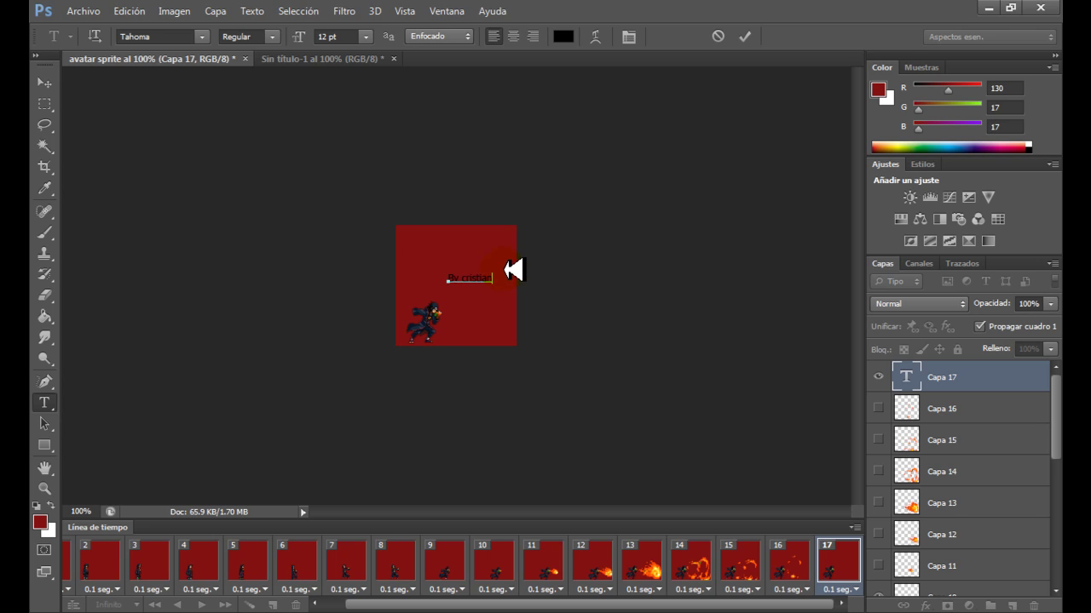
left_click_drag(489, 282, 448, 290)
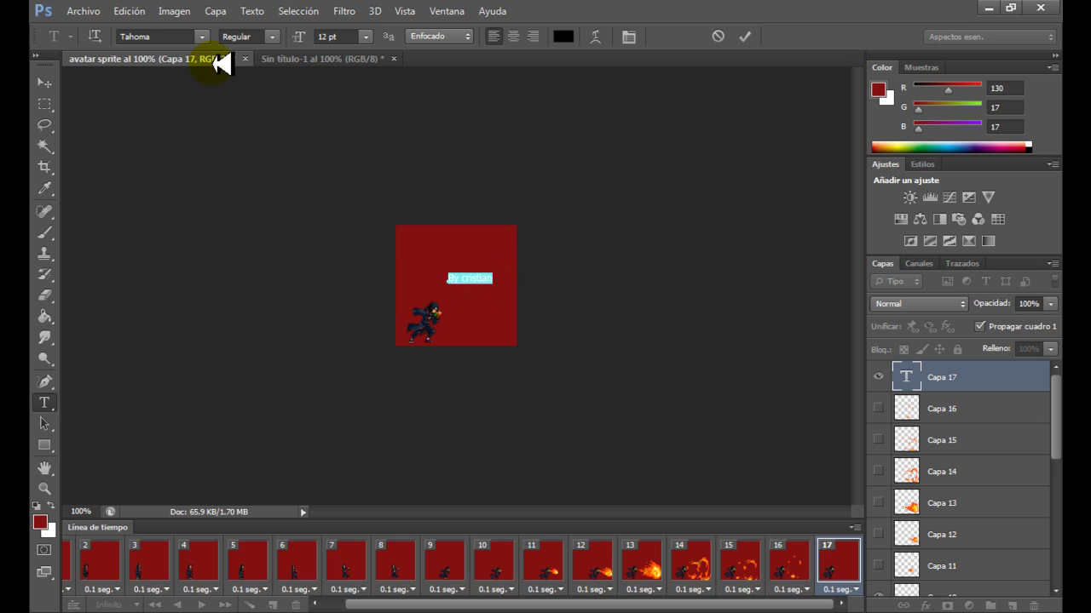
left_click(201, 37)
mouse_move(316, 468)
left_mouse_down()
mouse_move(316, 378)
mouse_move(297, 366)
left_mouse_up()
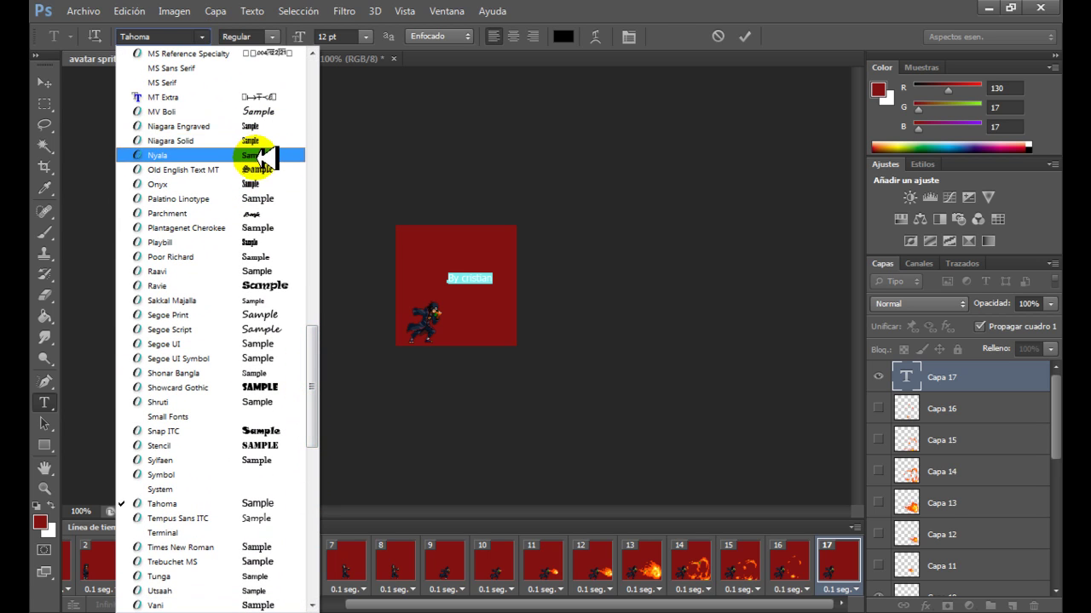
left_click(258, 168)
- Enlarge the 'By cristian' credit with Free Transform (Ctrl+T)
left_click(44, 83)
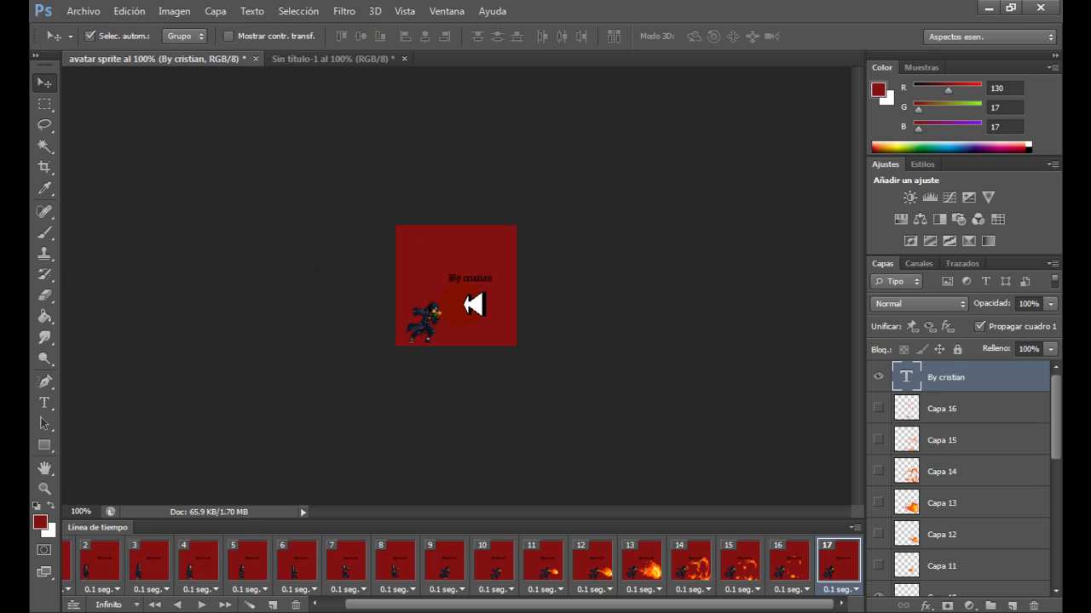
key("ctrl+t")
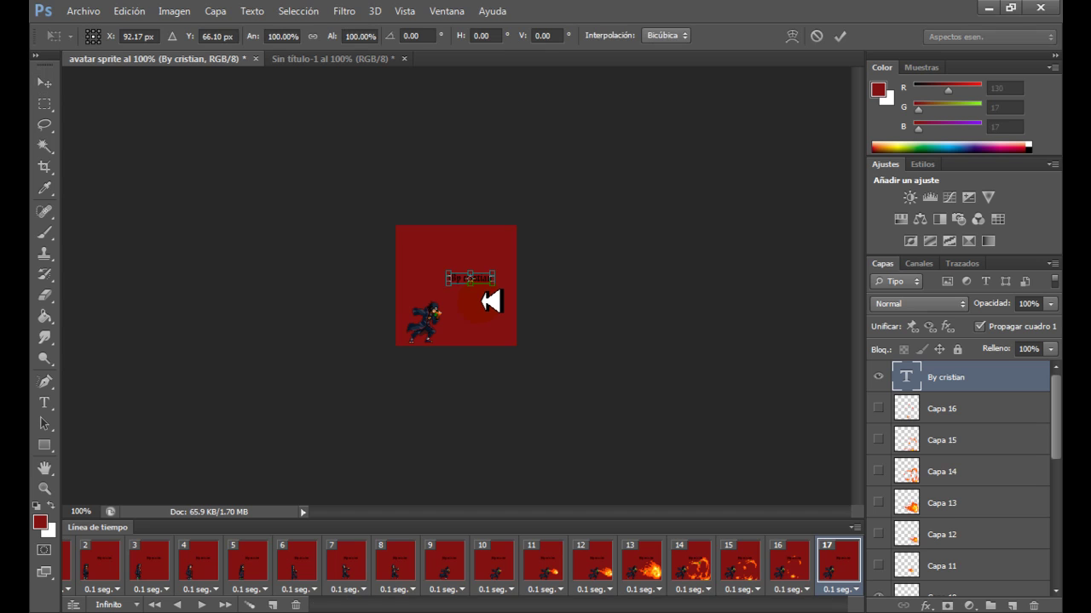
left_click_drag(480, 283, 517, 288)
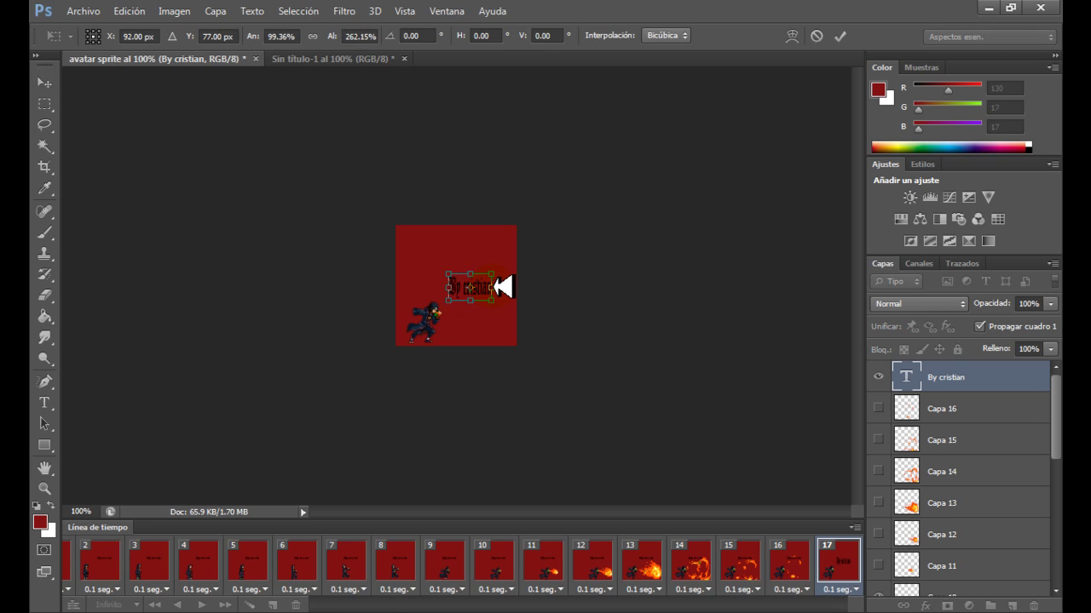
mouse_move(449, 288)
left_mouse_down()
mouse_move(479, 251)
mouse_move(481, 265)
left_mouse_up()
left_click(552, 318)
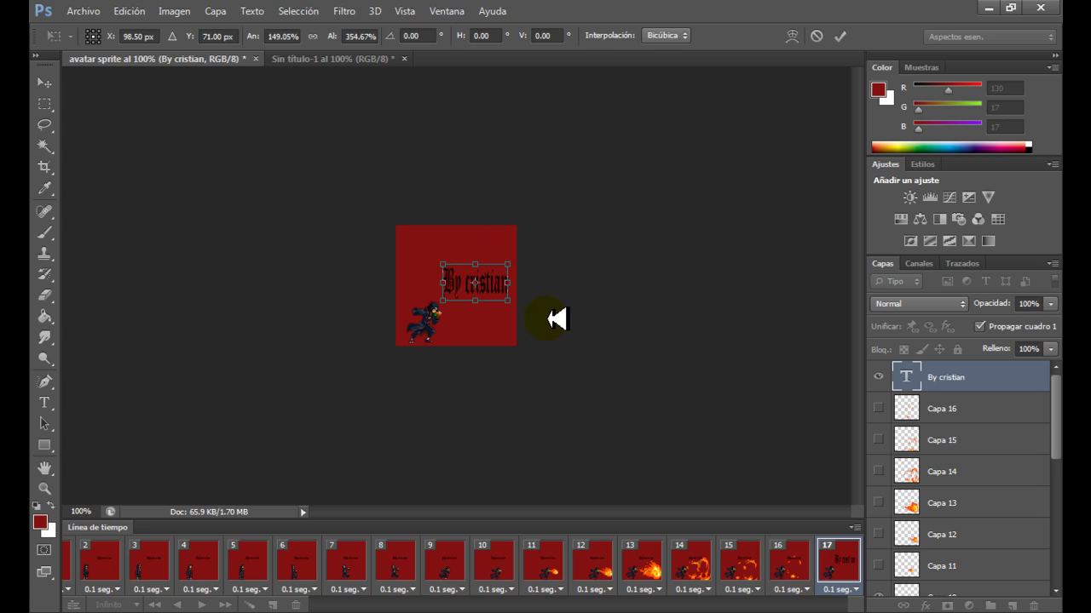
left_click(969, 377)
right_click(959, 377)
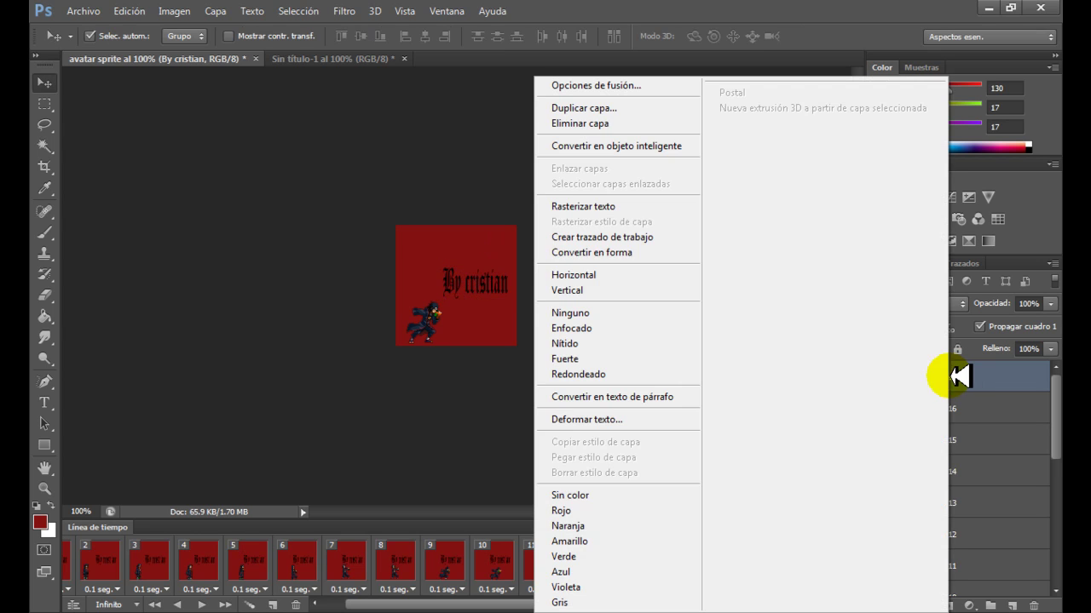
left_click(182, 271)
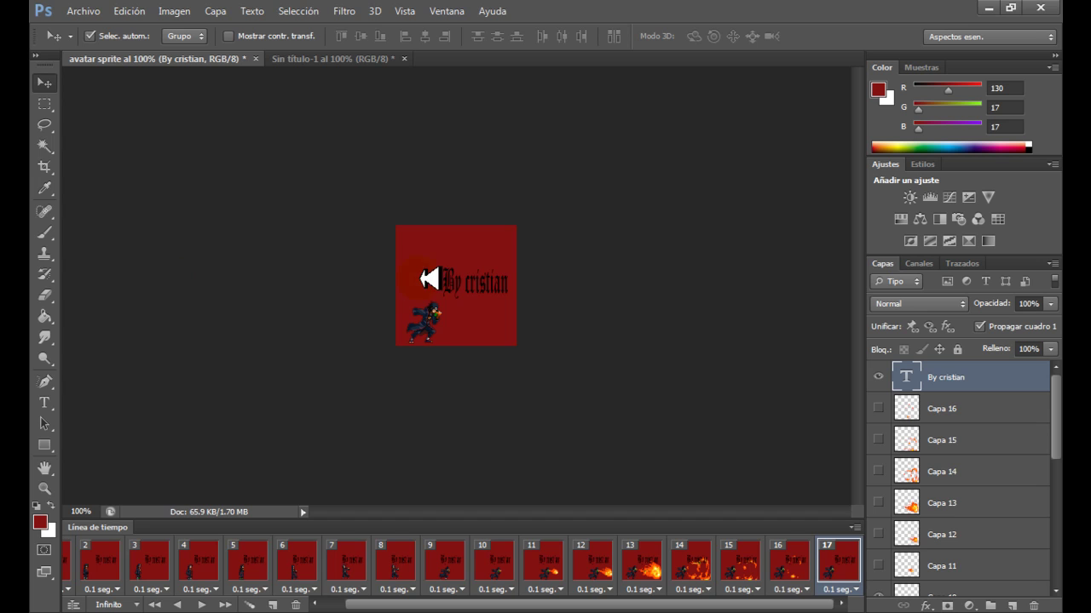
- Hide the 'By cristian' layer on frames 16, 15, 14 and 12
left_click(792, 562)
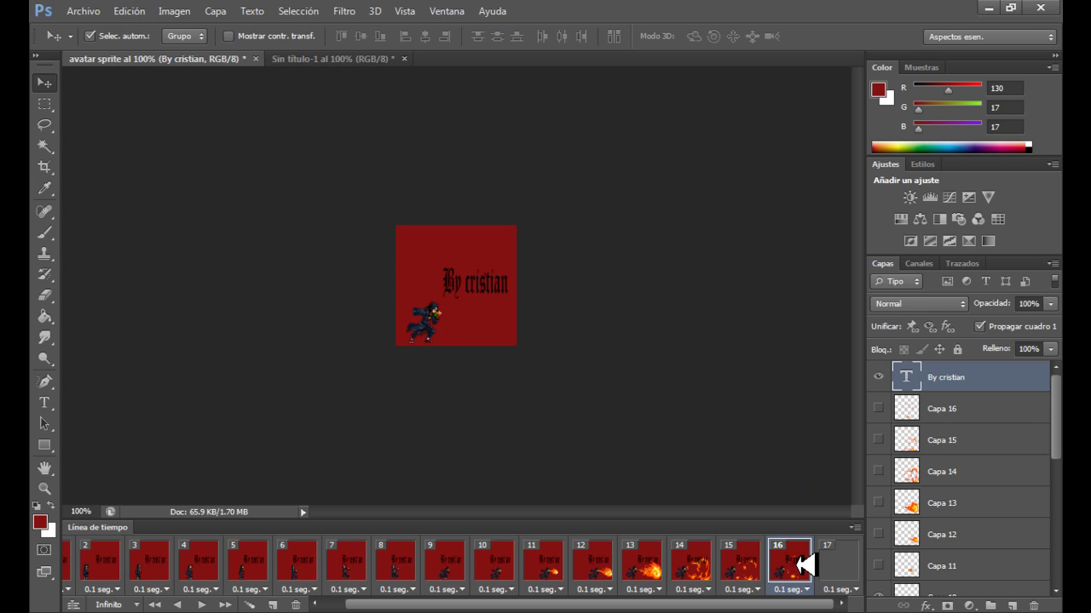
left_click(878, 377)
left_click(725, 562)
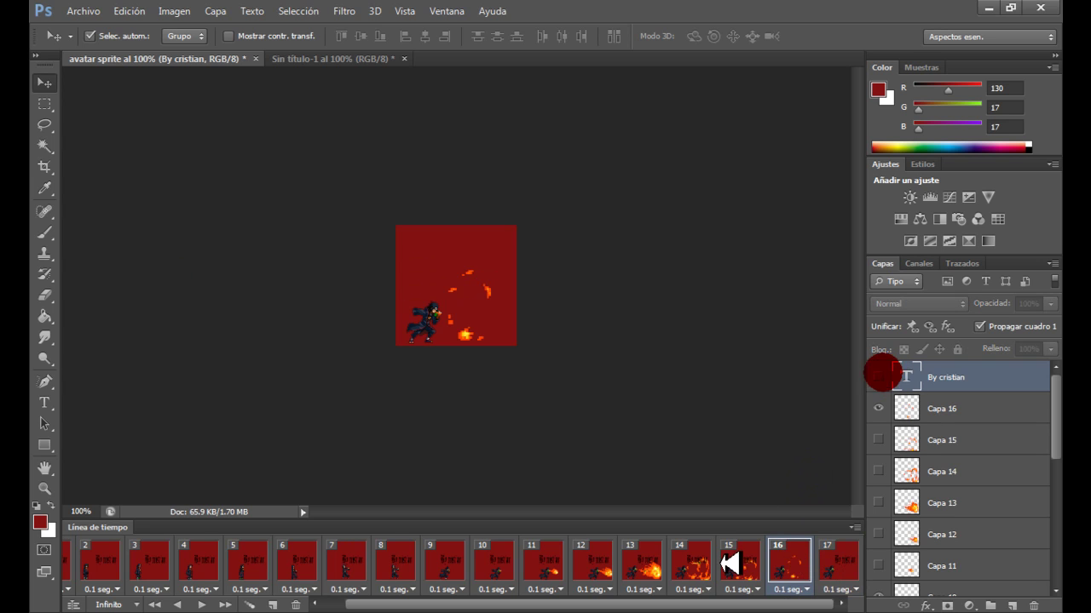
left_click(878, 376)
left_click(878, 376)
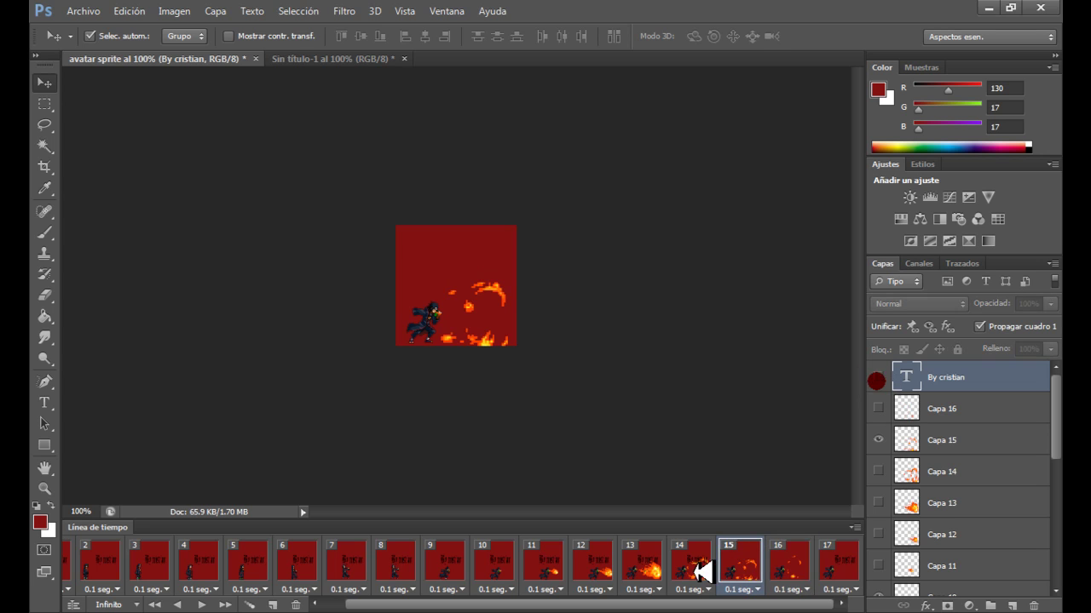
left_click(698, 564)
left_click(877, 377)
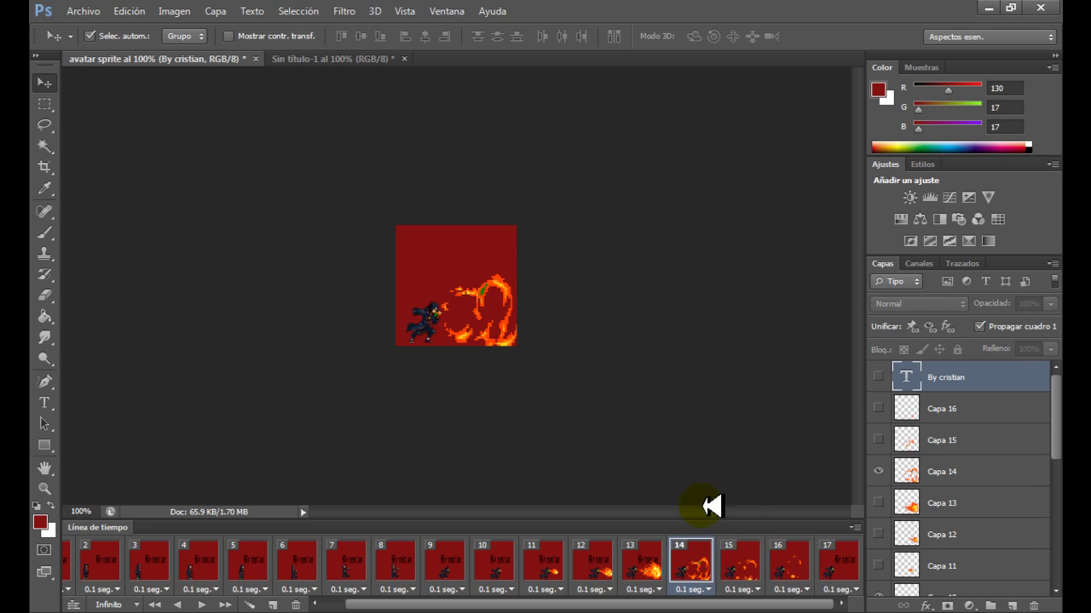
left_click(658, 562)
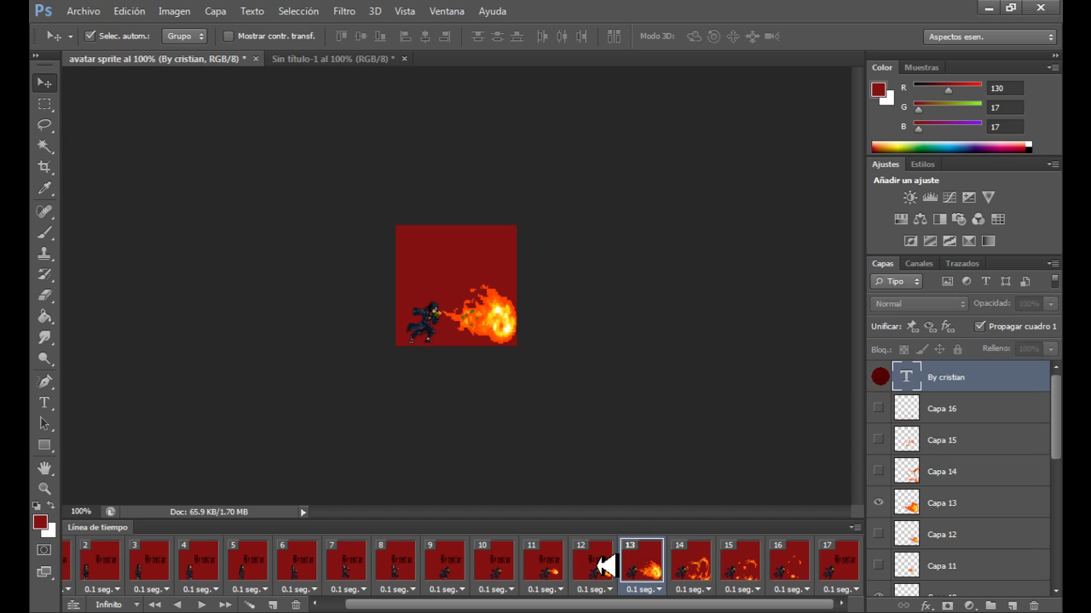
left_click(594, 588)
left_click(890, 376)
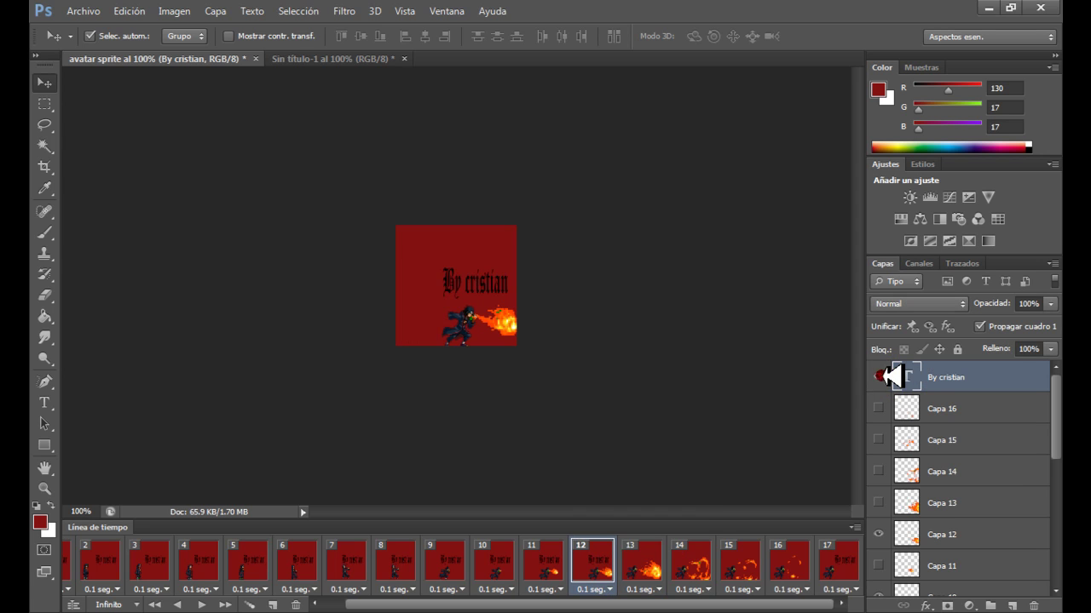
left_click(878, 377)
- Hide the 'By cristian' layer on frames 11 down to 7
left_click(556, 546)
left_click(878, 376)
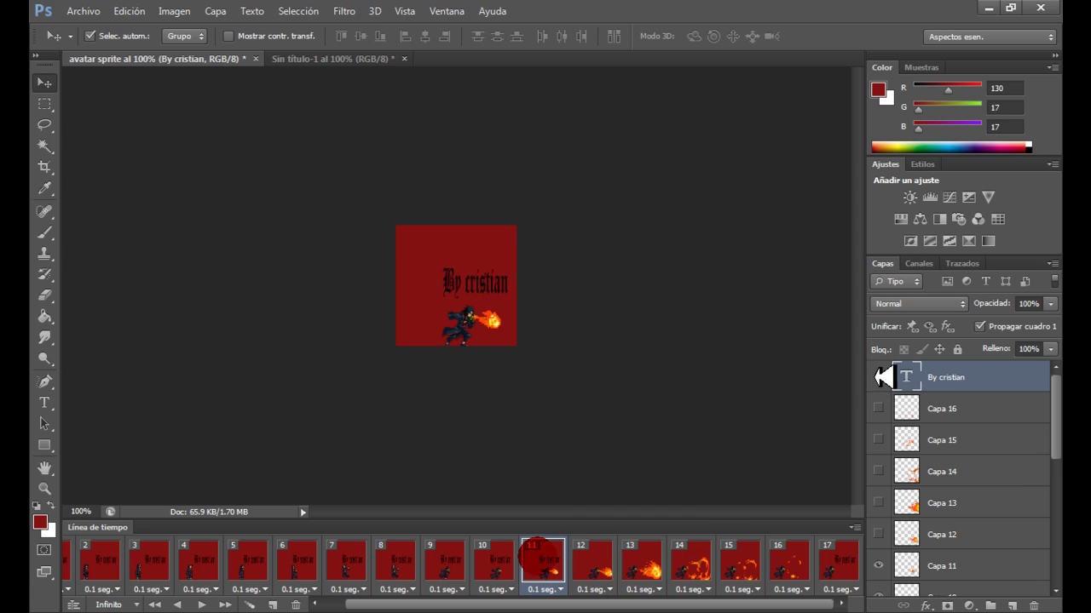
left_click(879, 375)
left_click(503, 558)
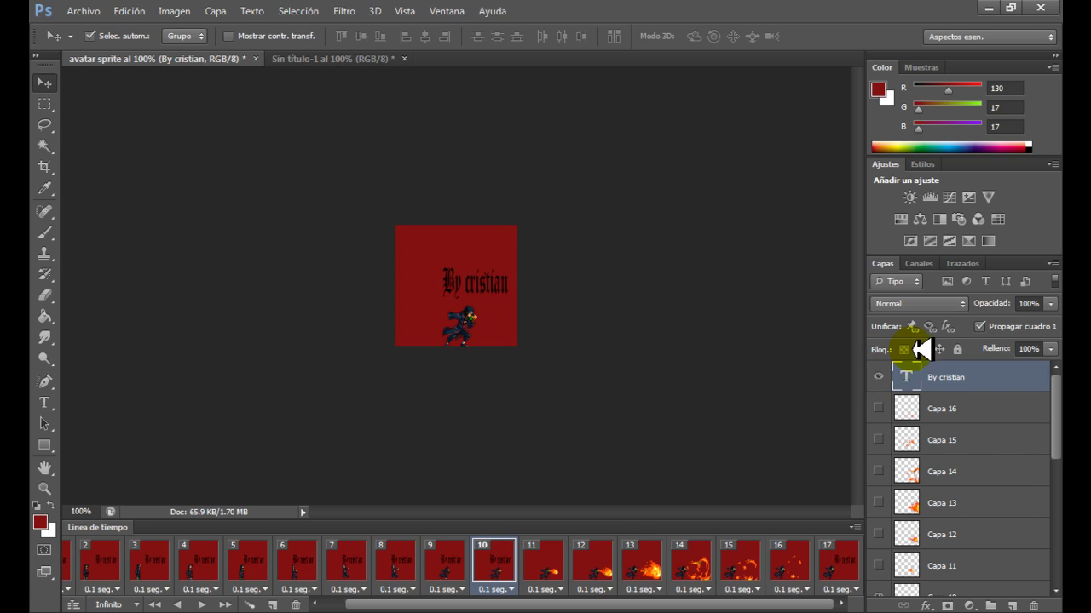
left_click(879, 377)
left_click(460, 560)
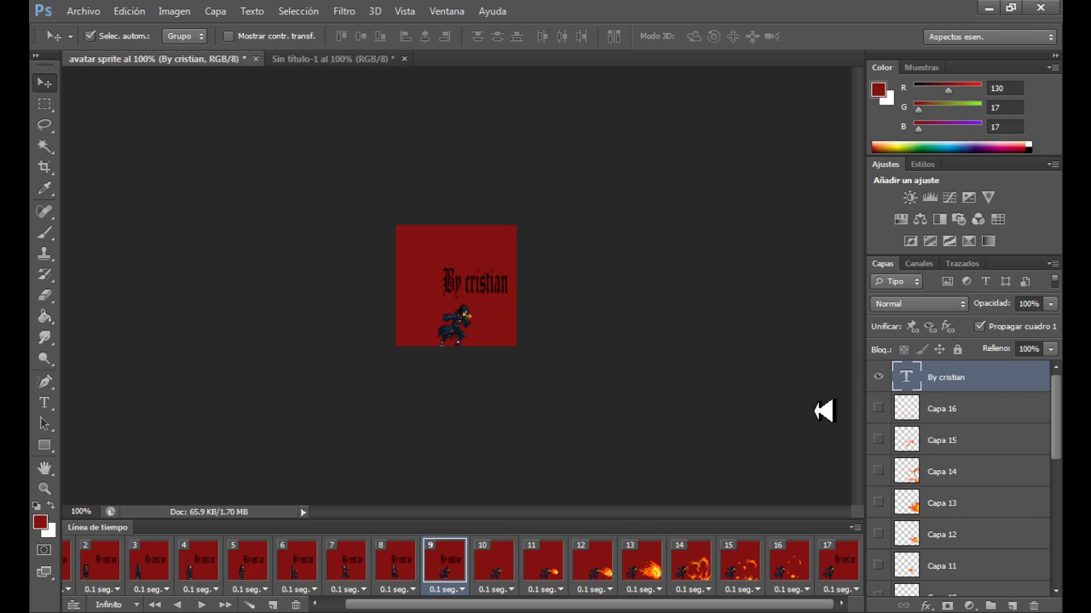
left_click(878, 376)
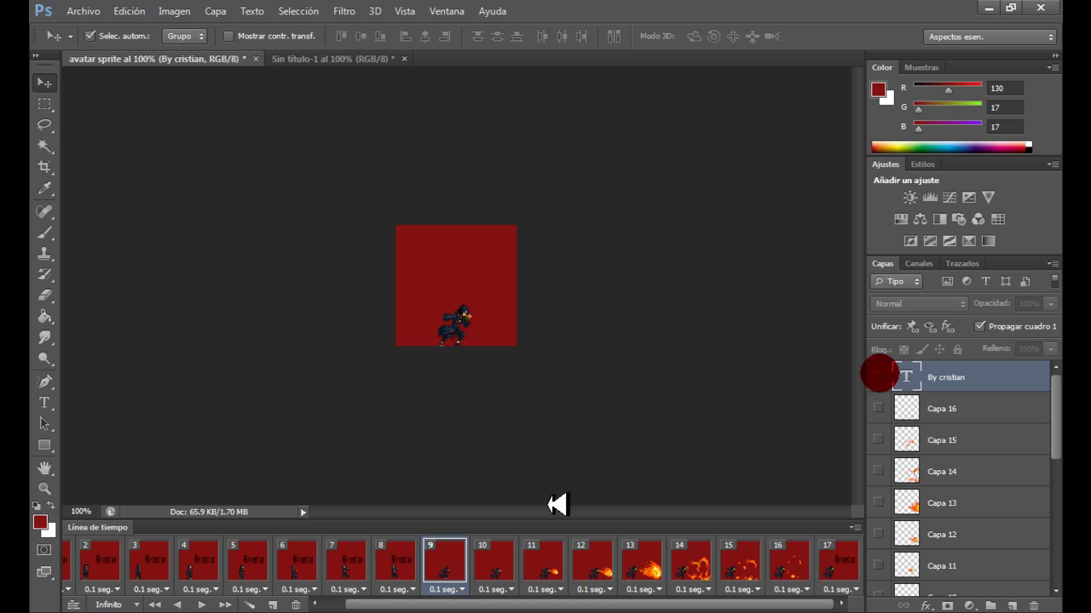
left_click(407, 564)
left_click(880, 375)
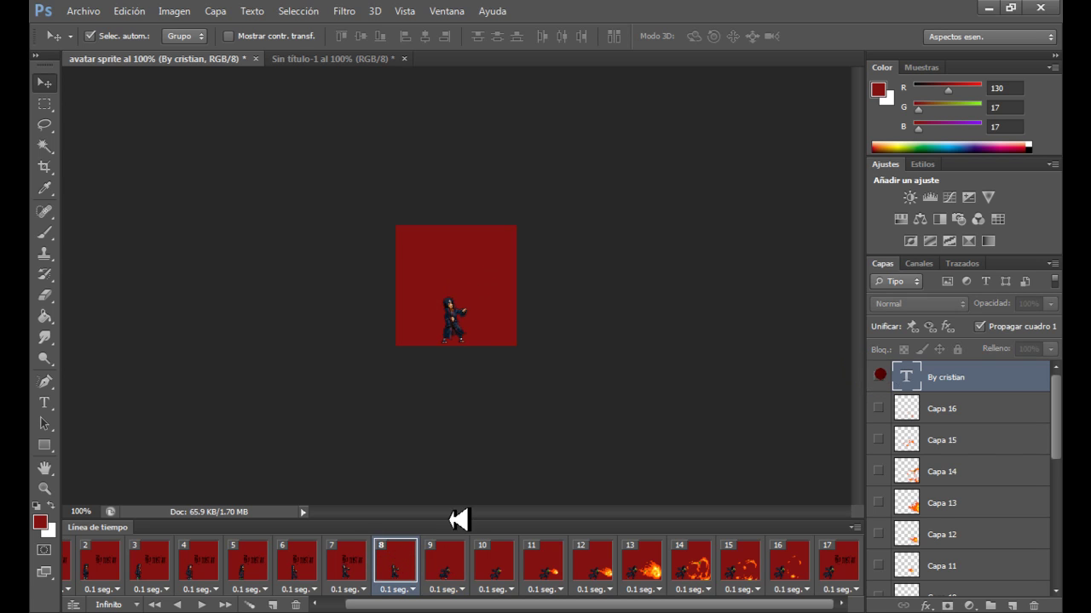
left_click(341, 558)
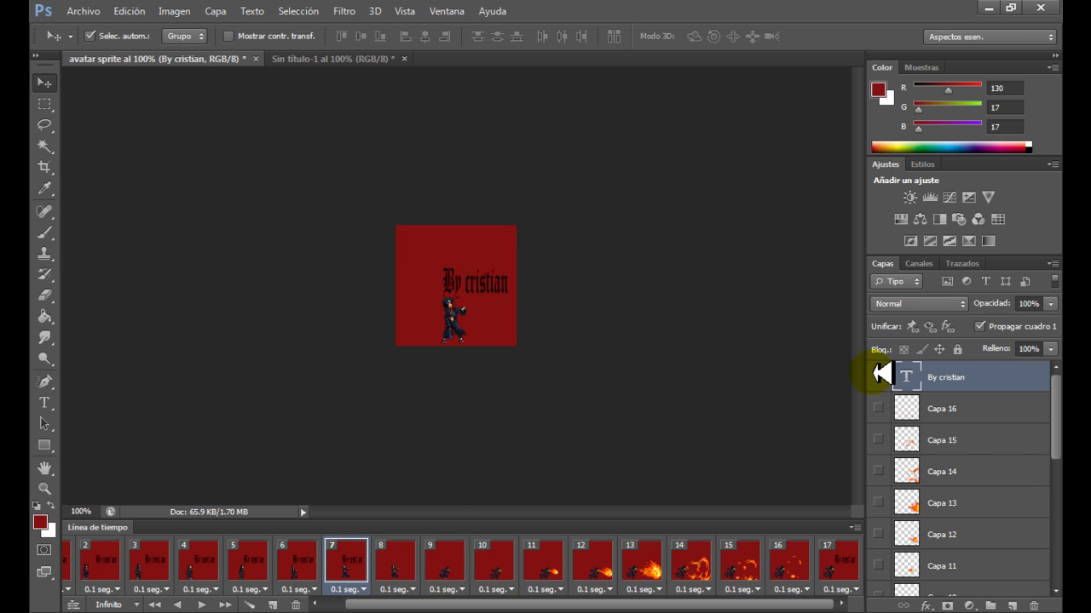
left_click(879, 372)
- Hide the 'By cristian' layer on frames 6 down to 1
left_click(314, 558)
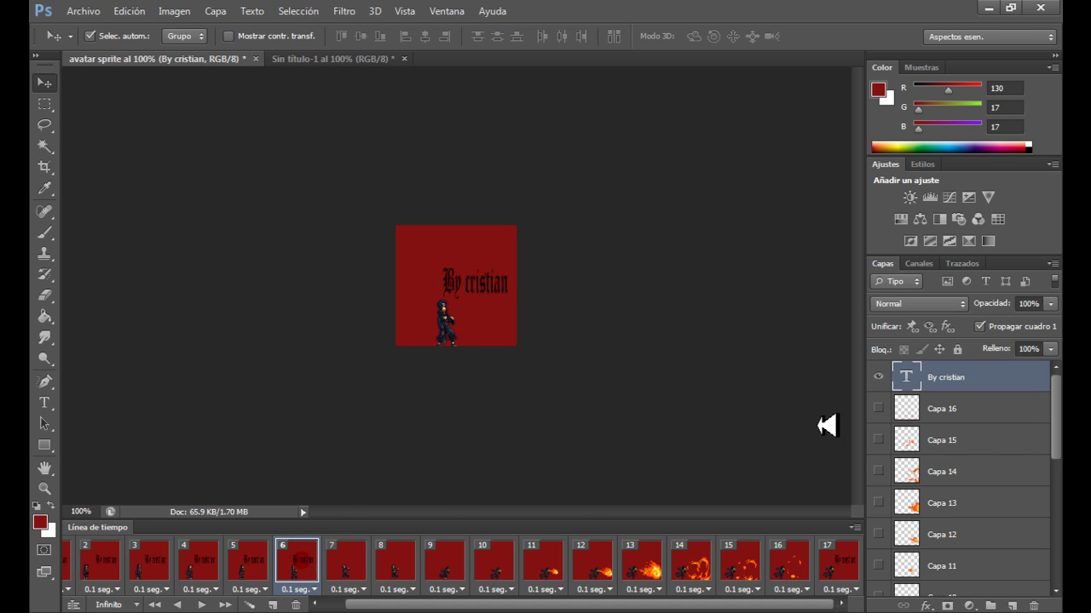
left_click(878, 376)
left_click(247, 558)
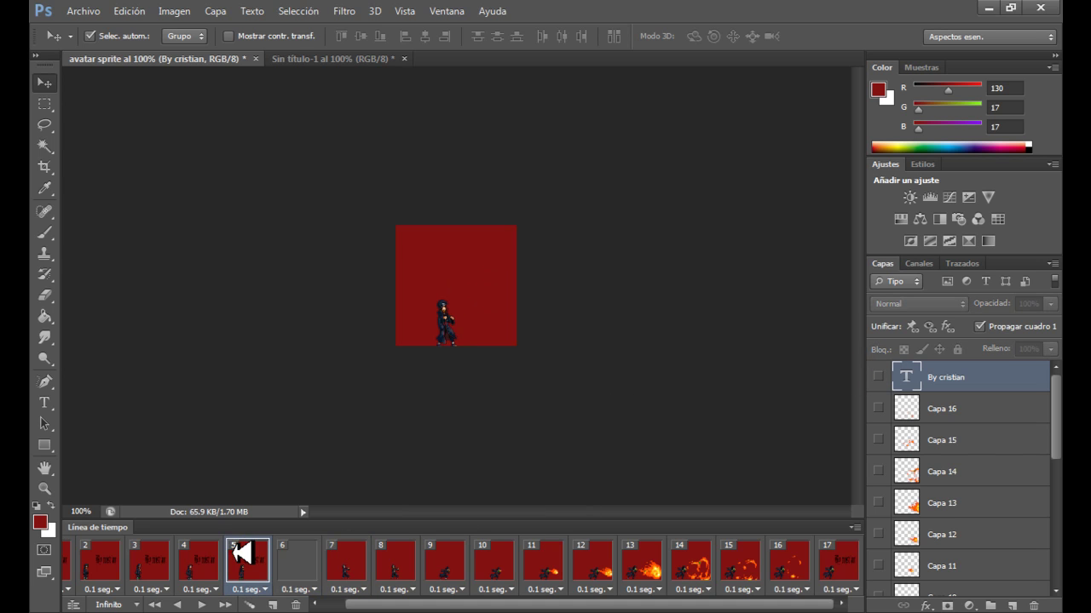
left_click(879, 375)
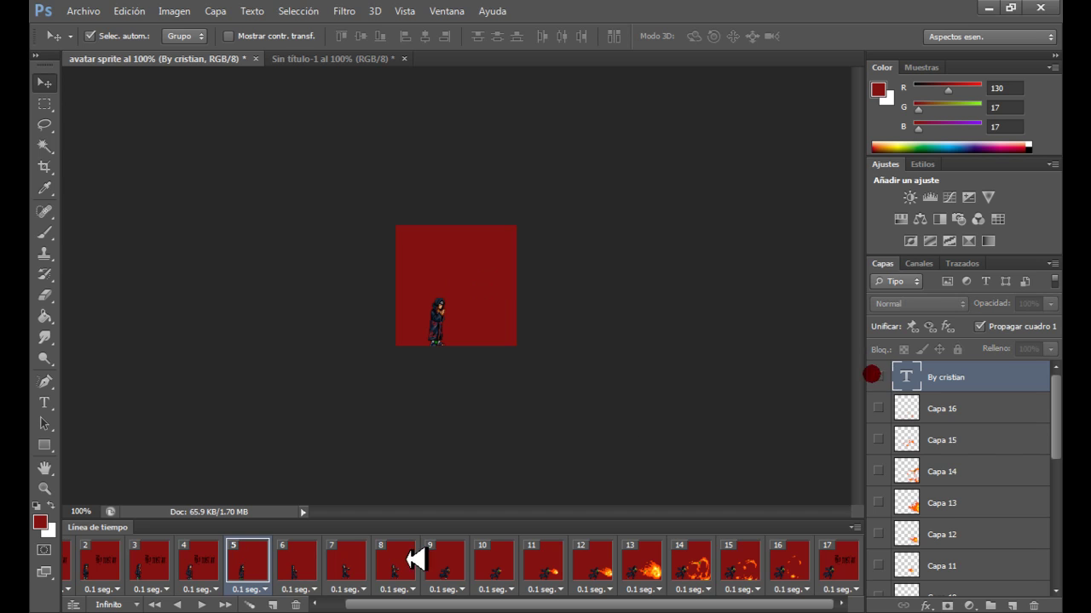
left_click(189, 561)
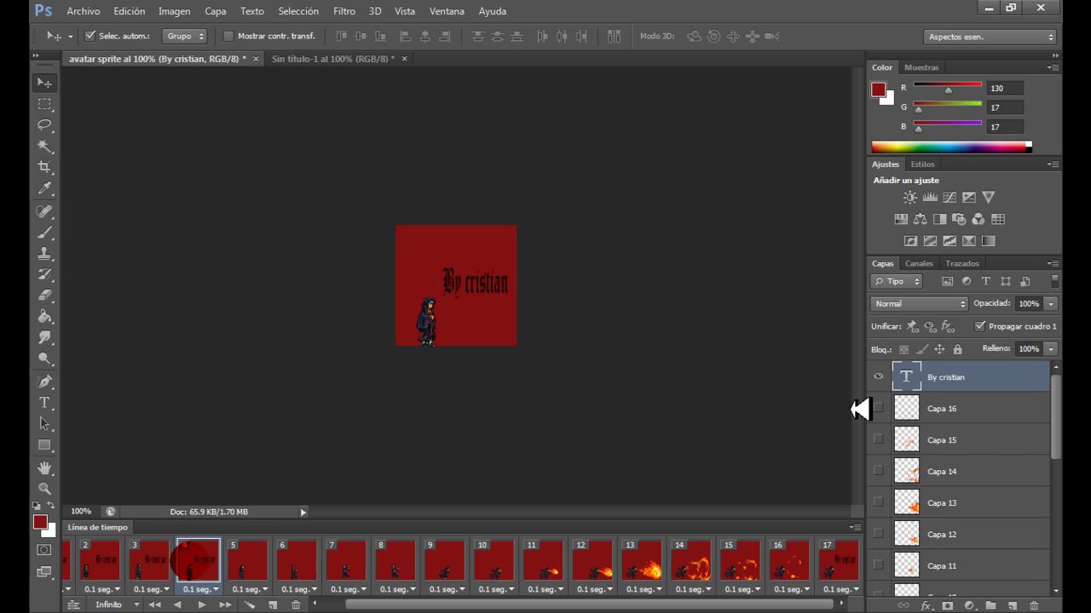
left_click(878, 376)
left_click_drag(452, 605, 413, 604)
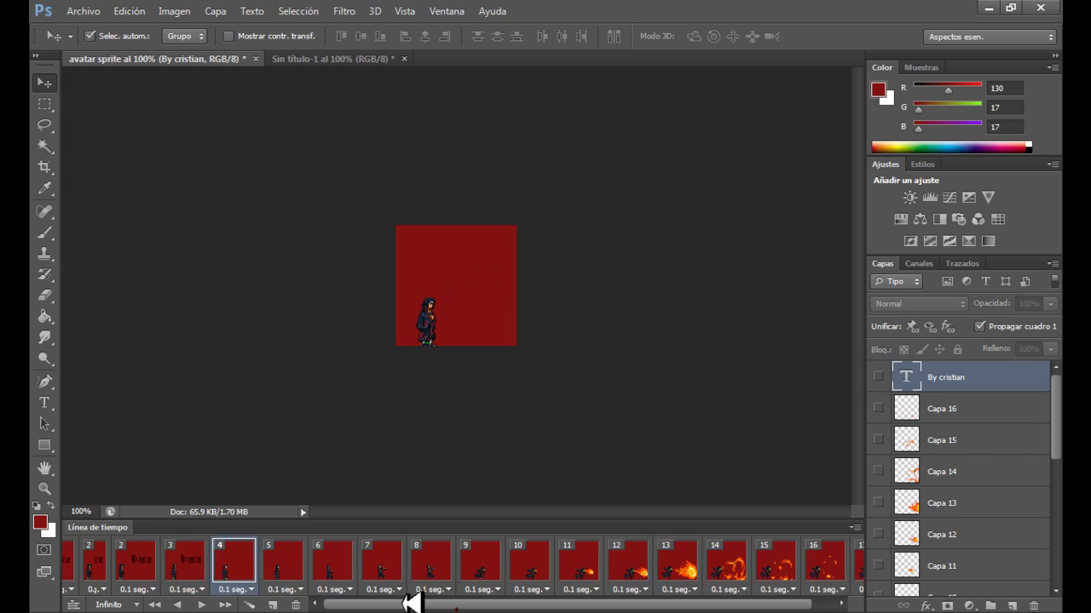
left_click(194, 561)
left_click(883, 385)
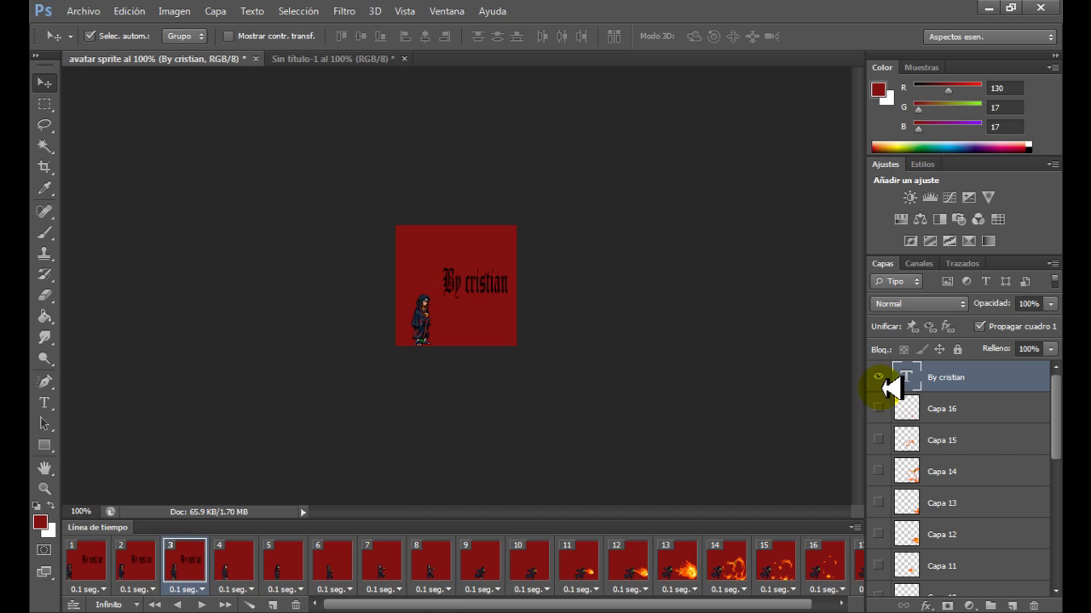
left_click(134, 569)
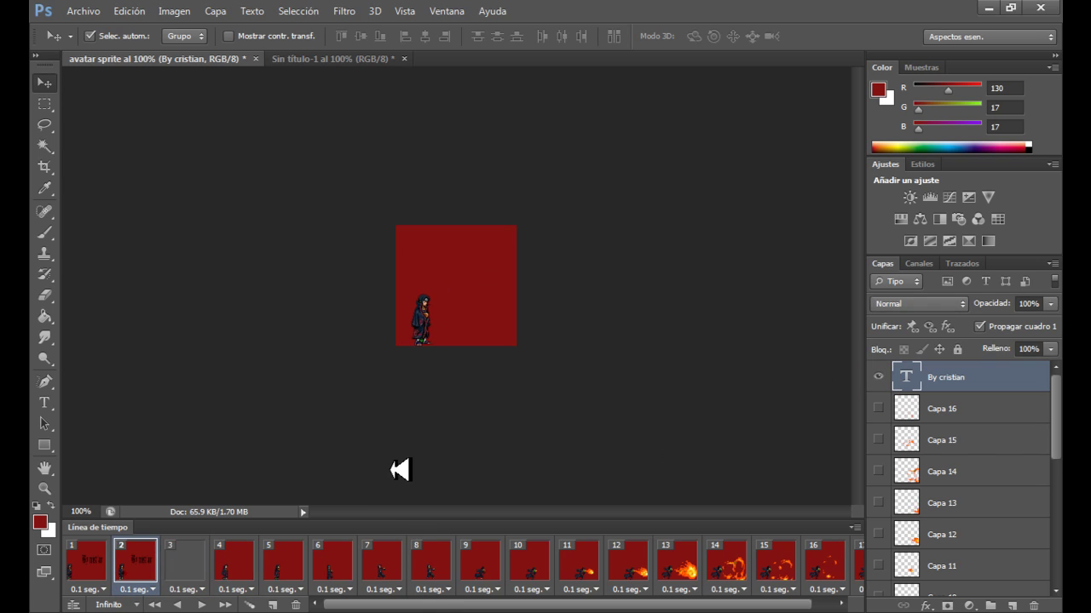
left_click(878, 376)
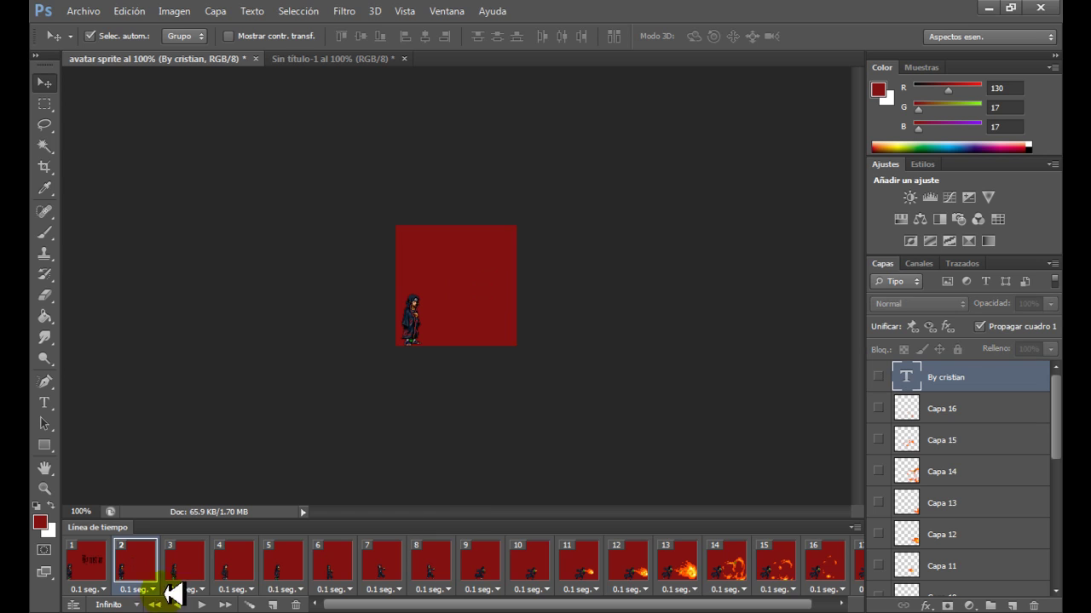
left_click(98, 567)
left_click(878, 376)
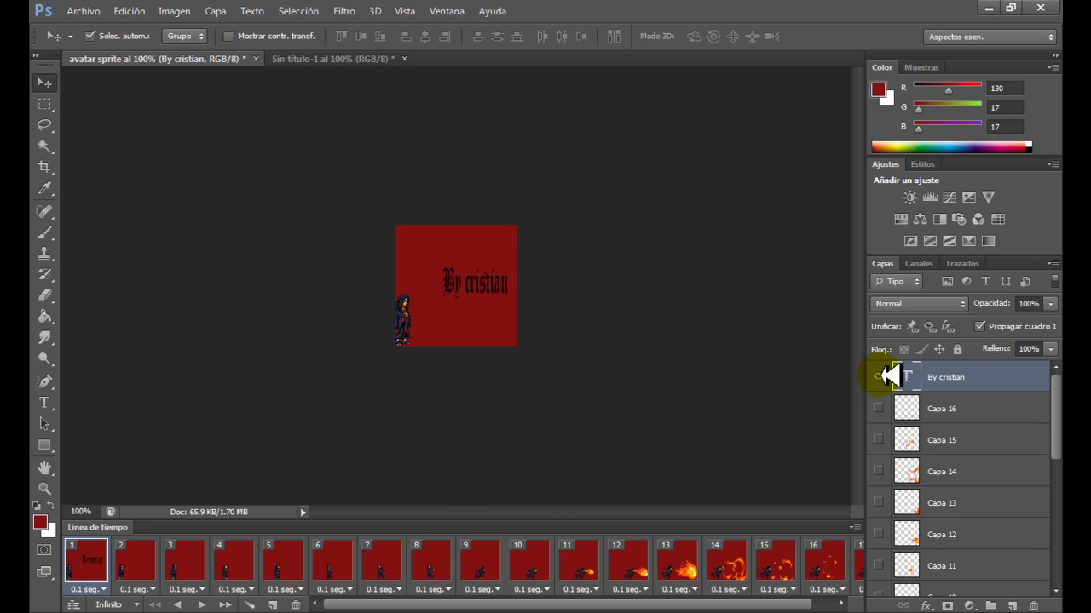
left_click(880, 376)
left_click(371, 491)
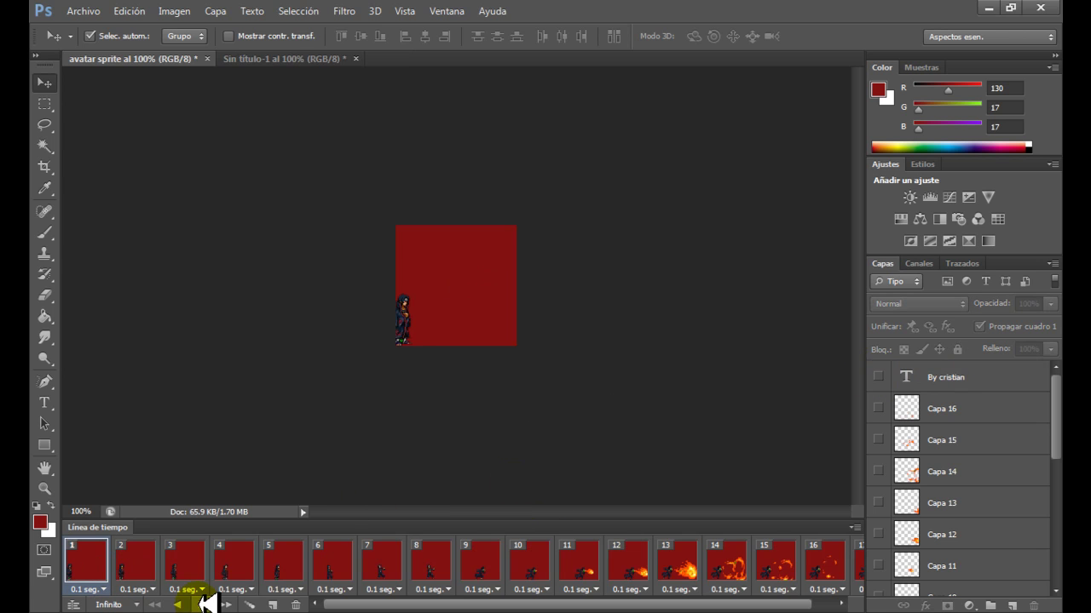
- Preview the animation, checking the credit appears only on frame 17
left_click(204, 603)
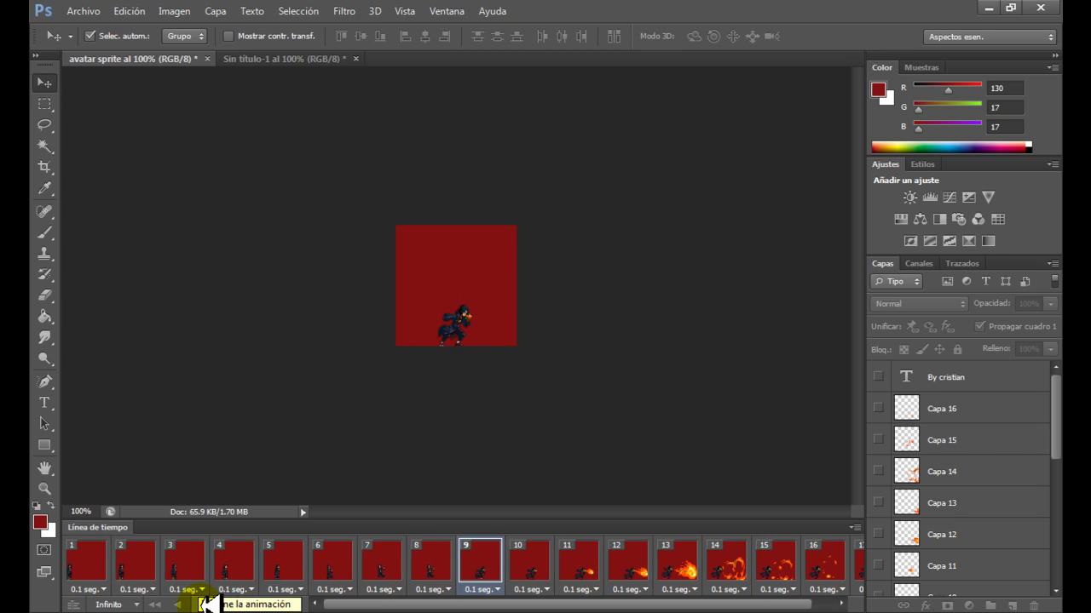
left_click(205, 602)
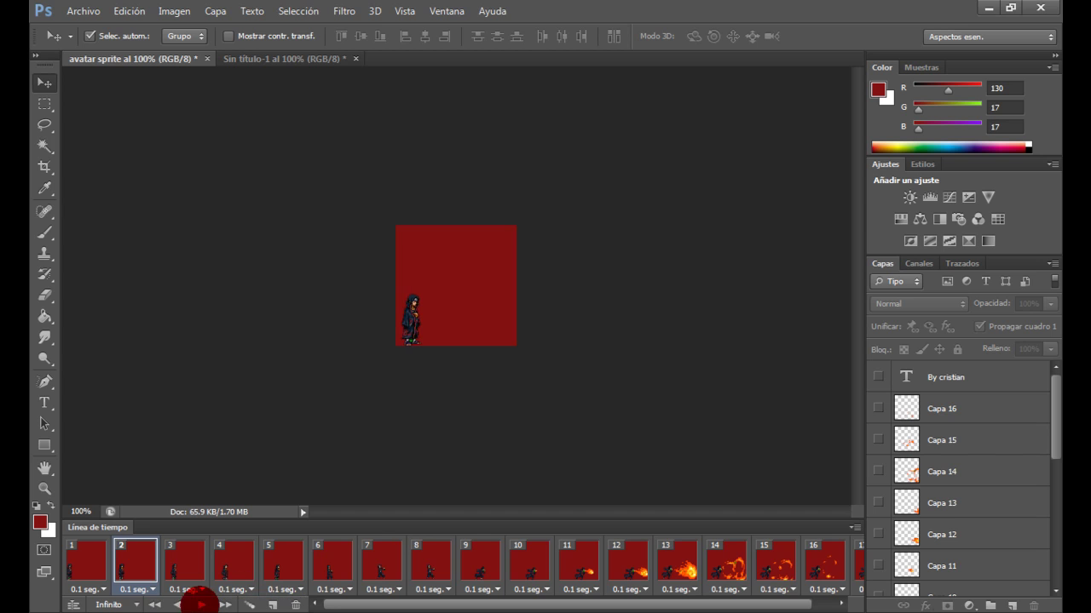
left_click_drag(791, 602, 809, 602)
left_click(839, 562)
left_click(886, 376)
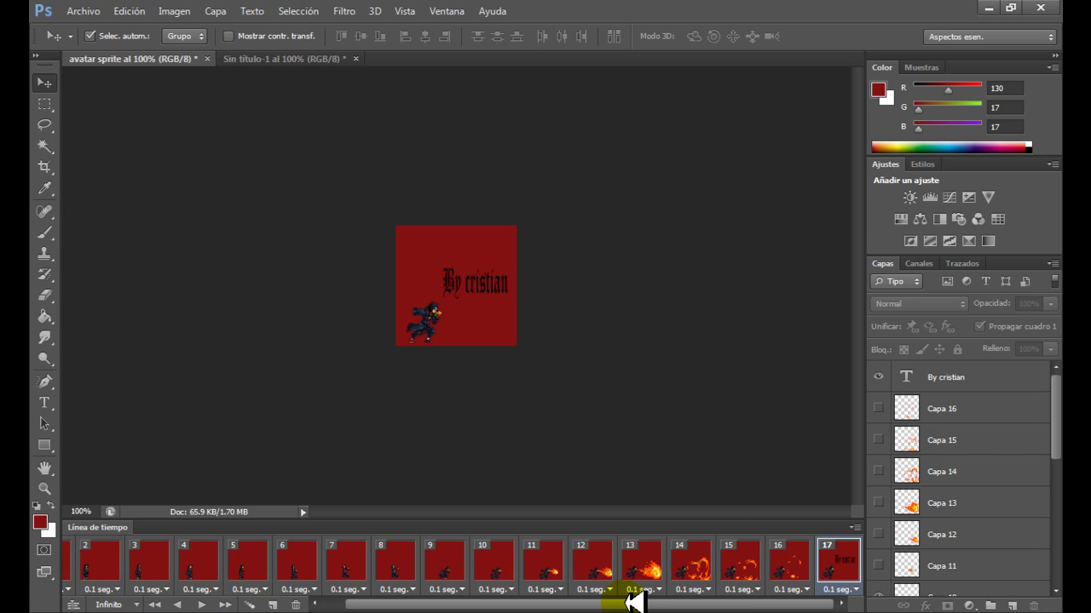
left_click_drag(628, 603, 514, 600)
left_click(110, 552)
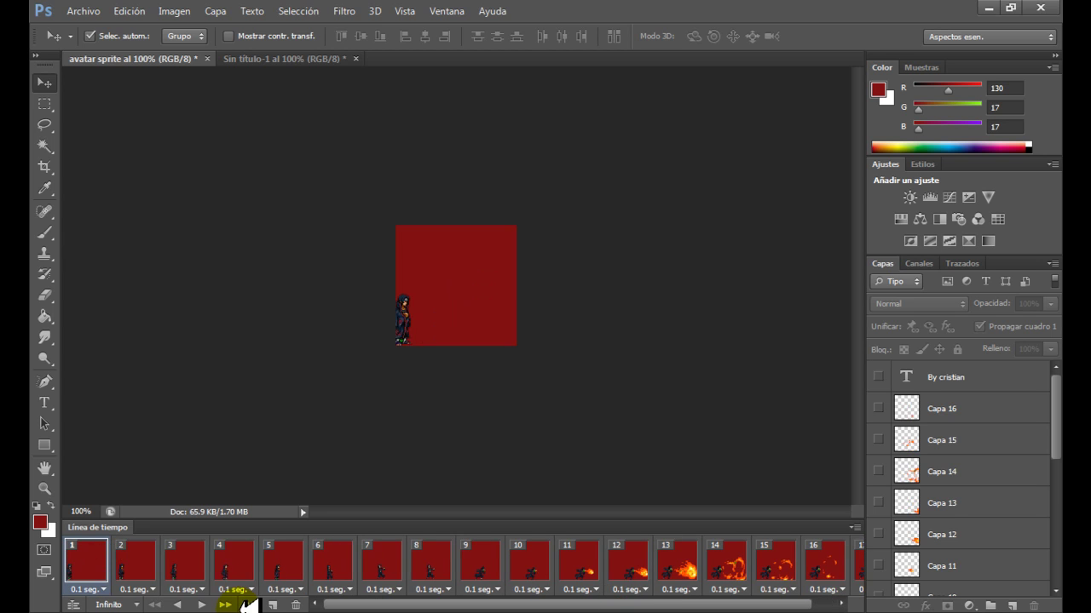
left_click(204, 603)
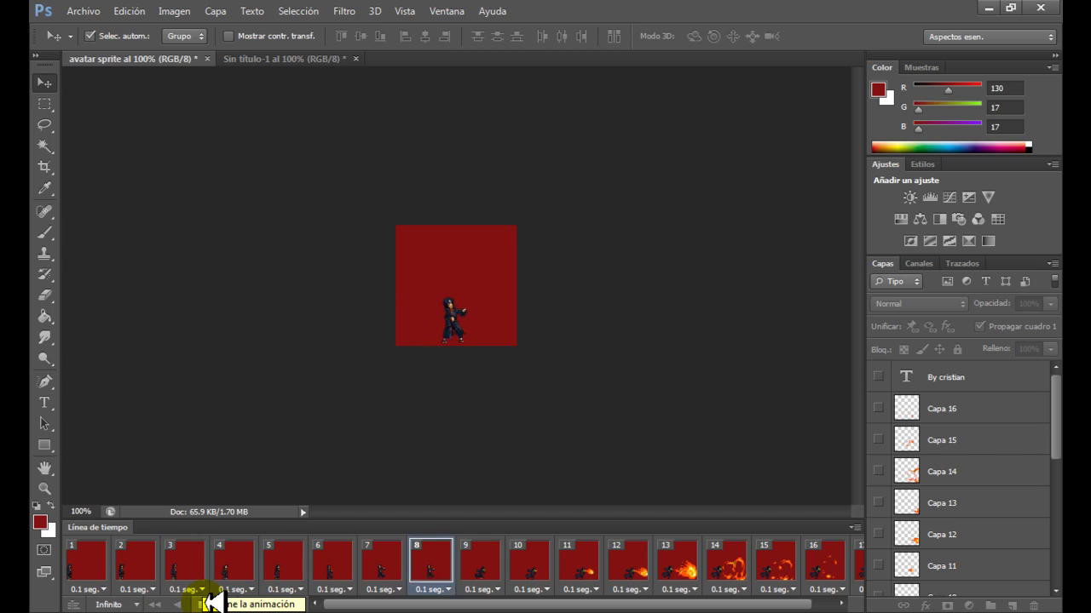
left_click(205, 603)
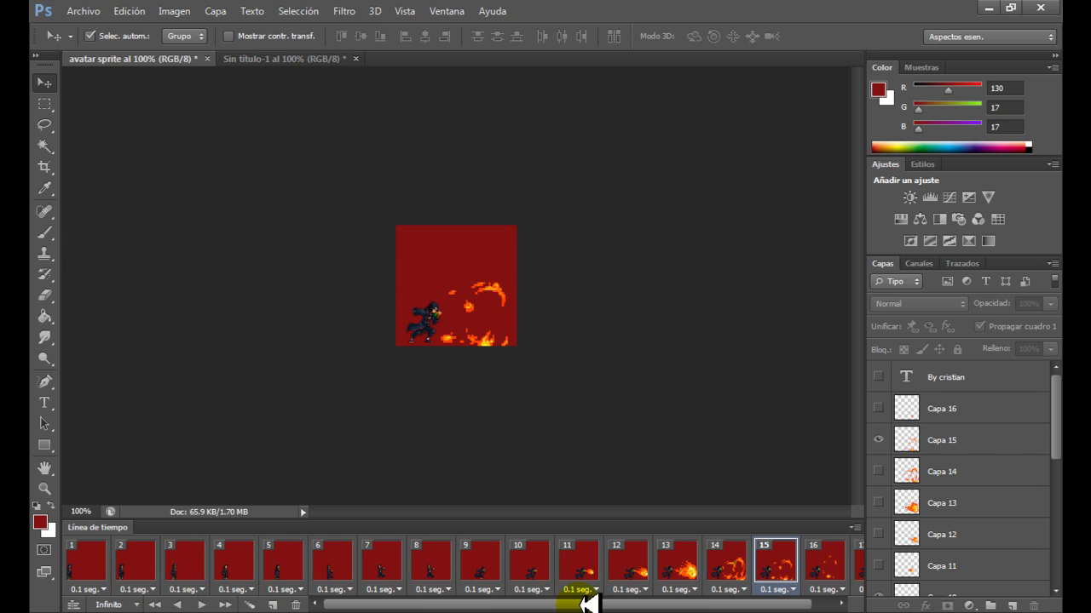
- Set frame 17's delay to 0.2 seconds and replay from frame 1
left_click(844, 590)
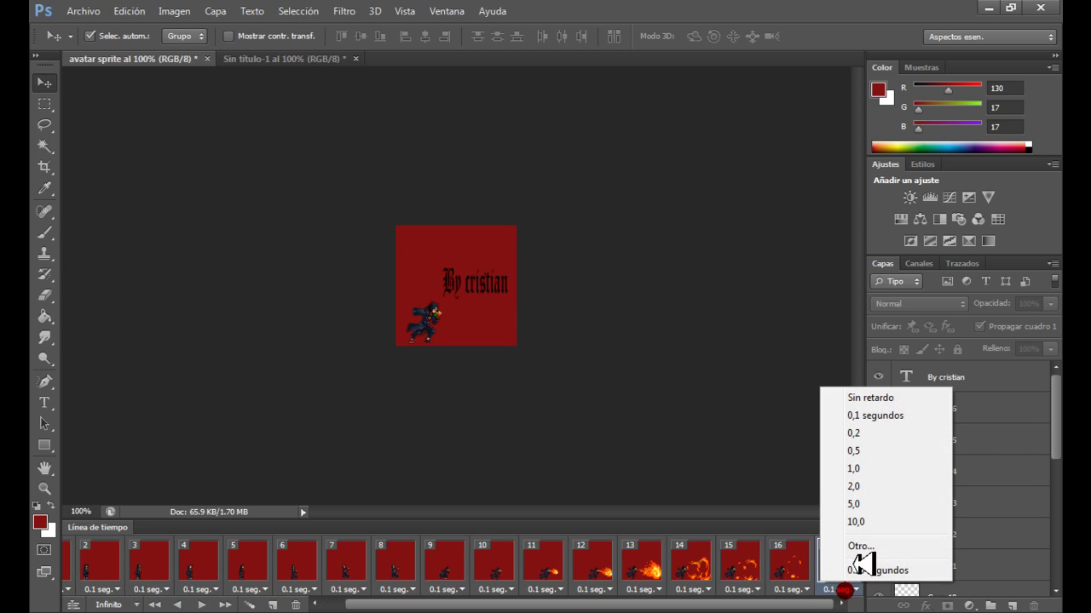
left_click(856, 433)
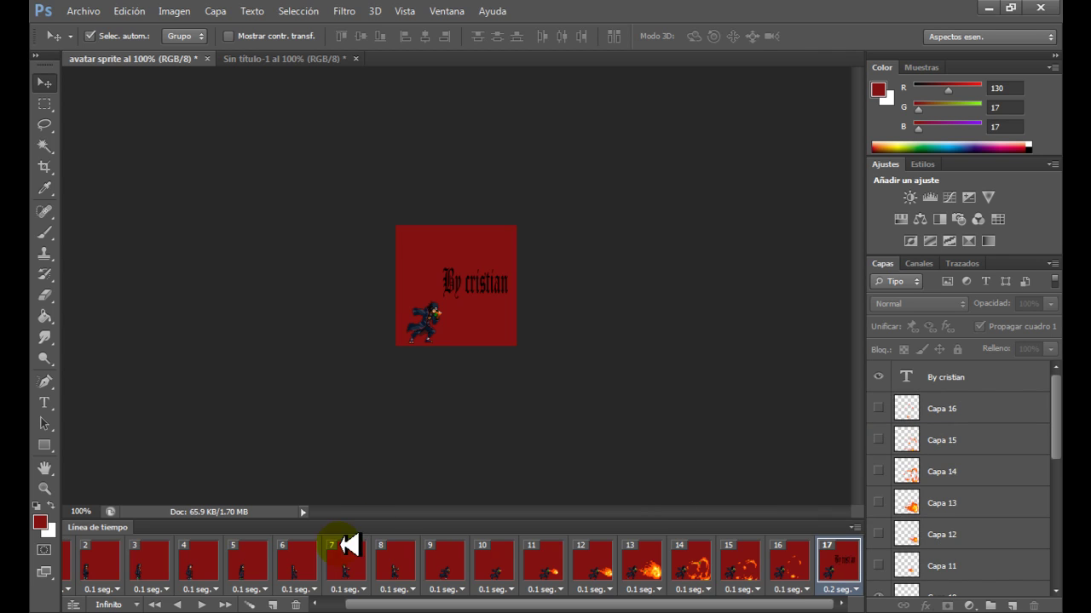
left_click_drag(373, 604, 332, 602)
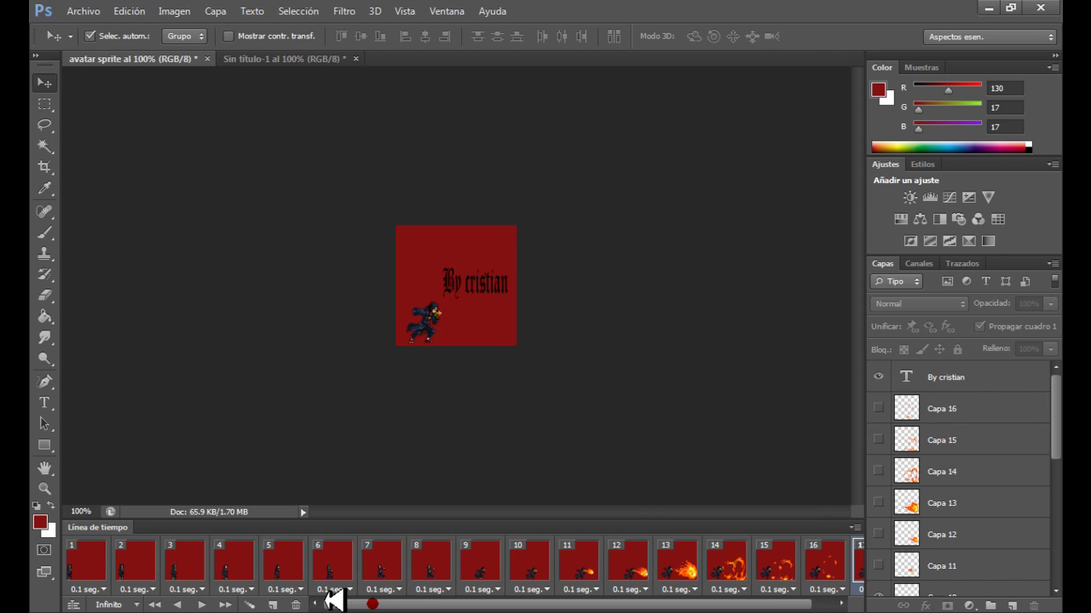
left_click(94, 558)
left_click(201, 604)
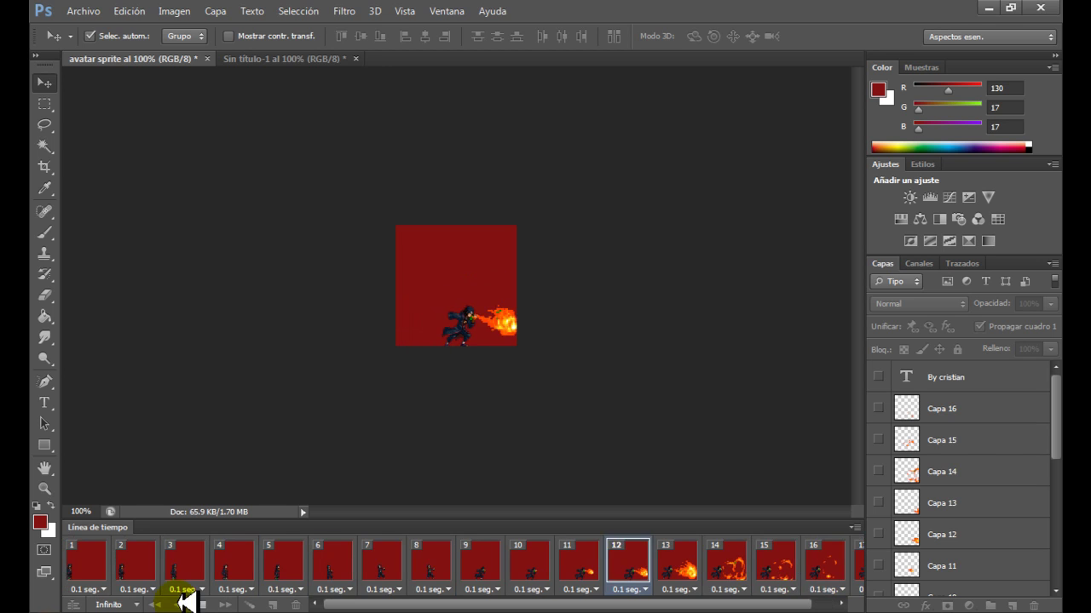
left_click(203, 604)
left_click(81, 12)
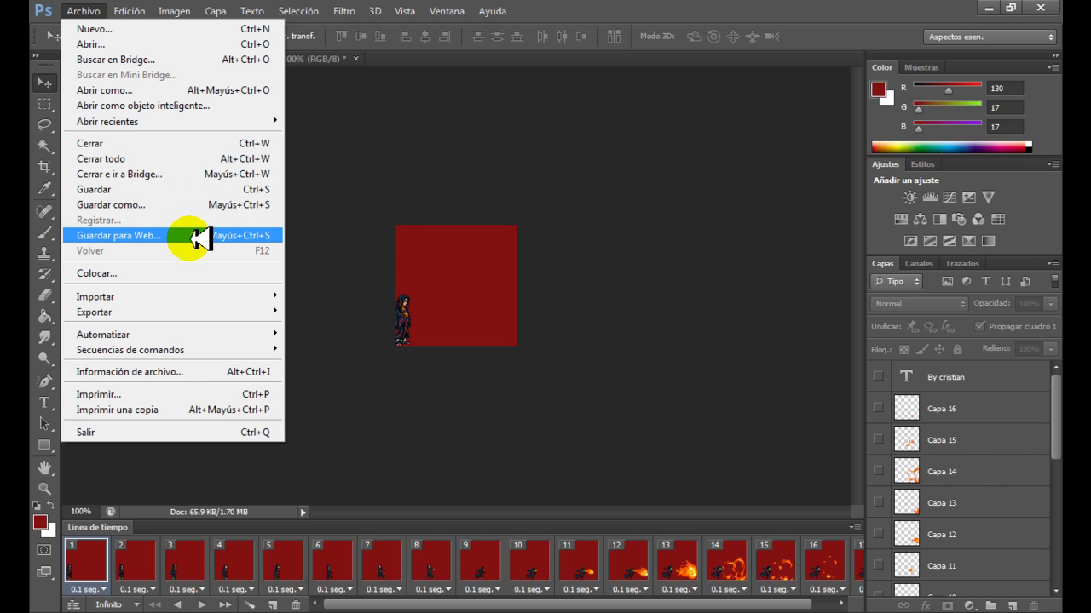
- Open Save for Web (Guardar para Web) and keep GIF as the output format
left_click(197, 238)
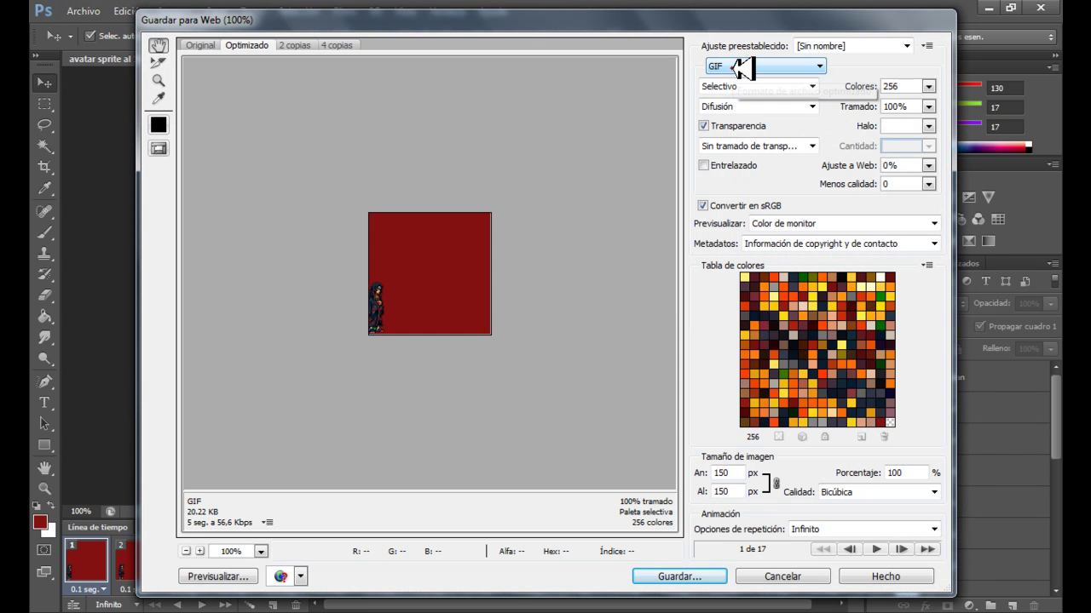
left_click(740, 68)
left_click(734, 72)
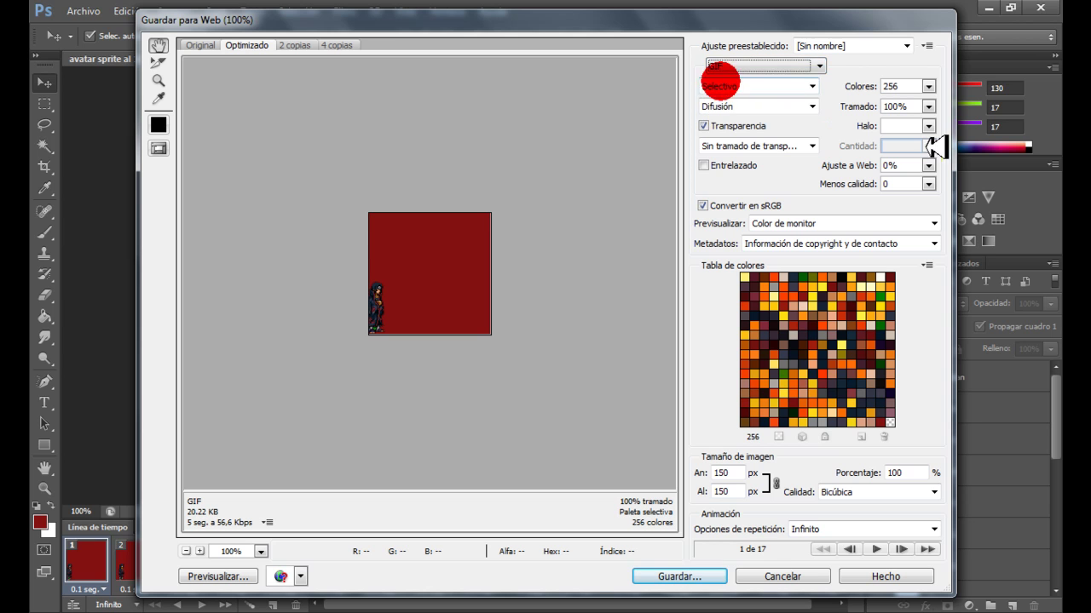
- Save the optimized GIF as avatar-sprite on the Desktop (Escritorio)
left_click(716, 577)
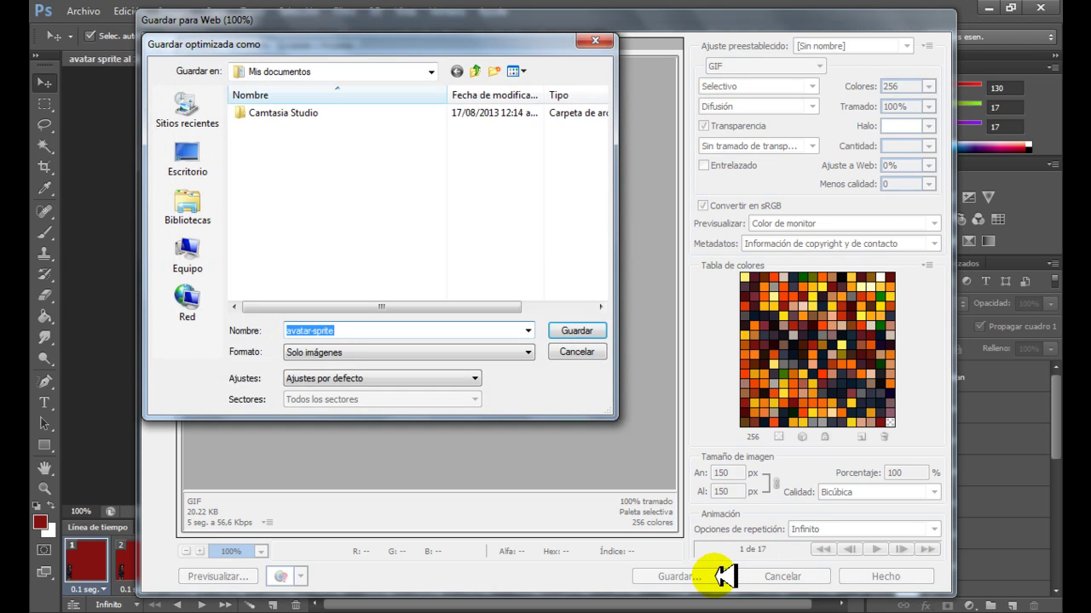
left_click(187, 167)
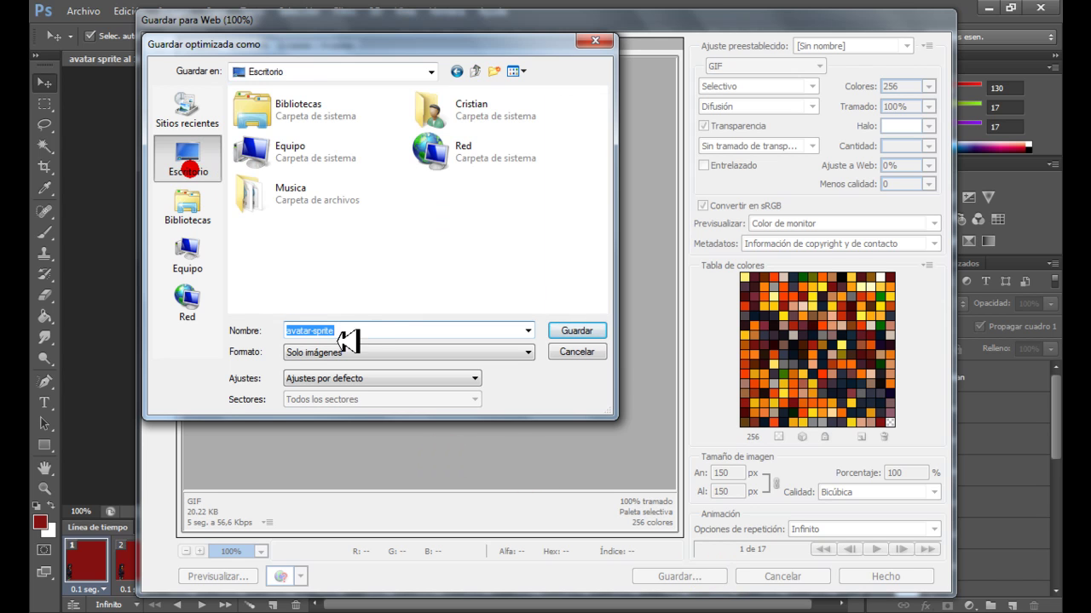
left_click(584, 331)
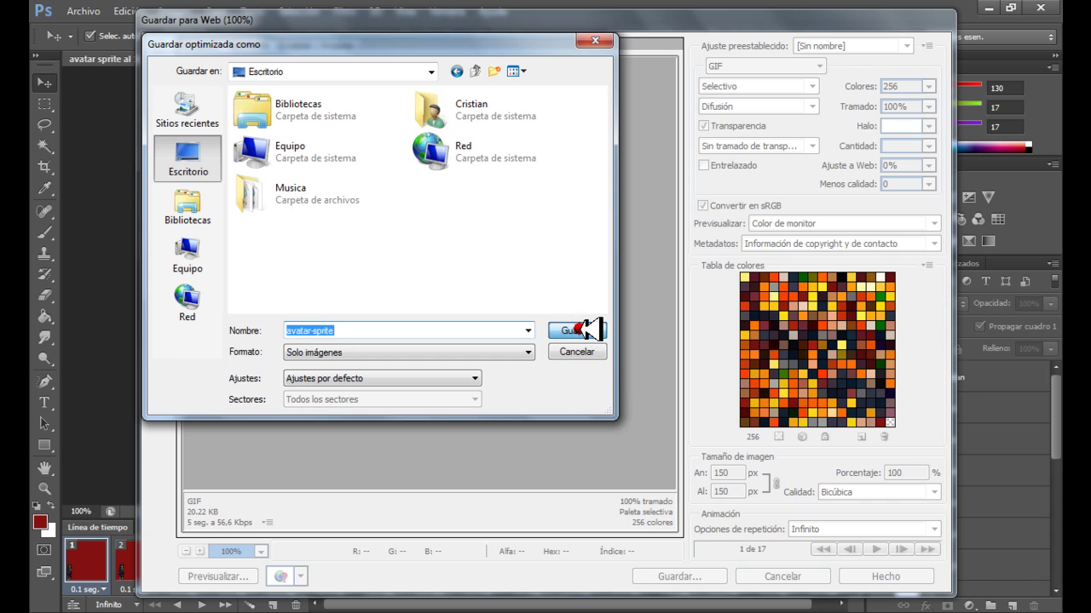
left_click(585, 329)
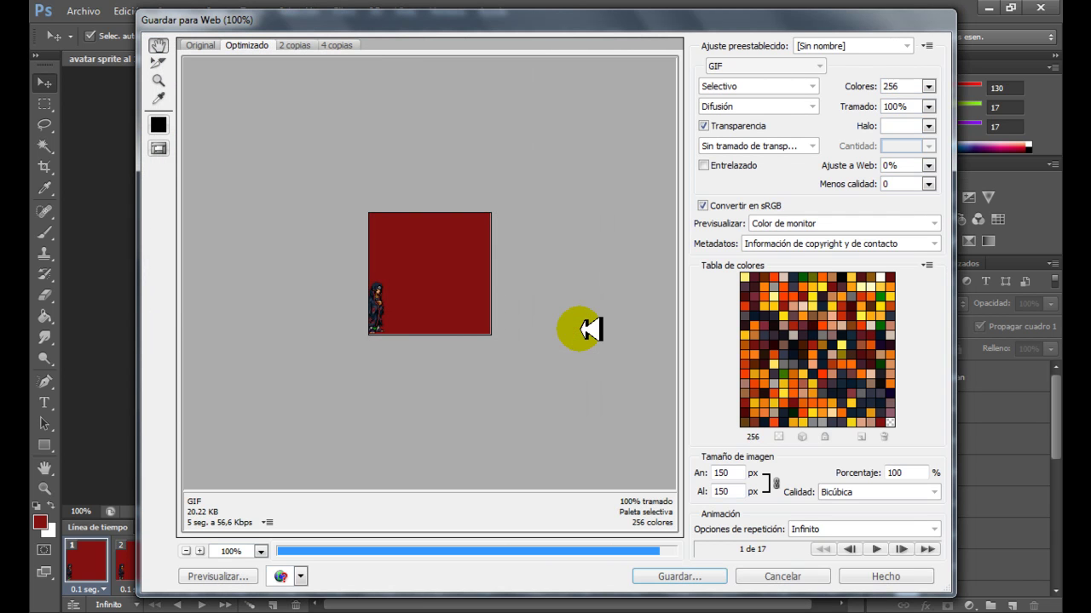